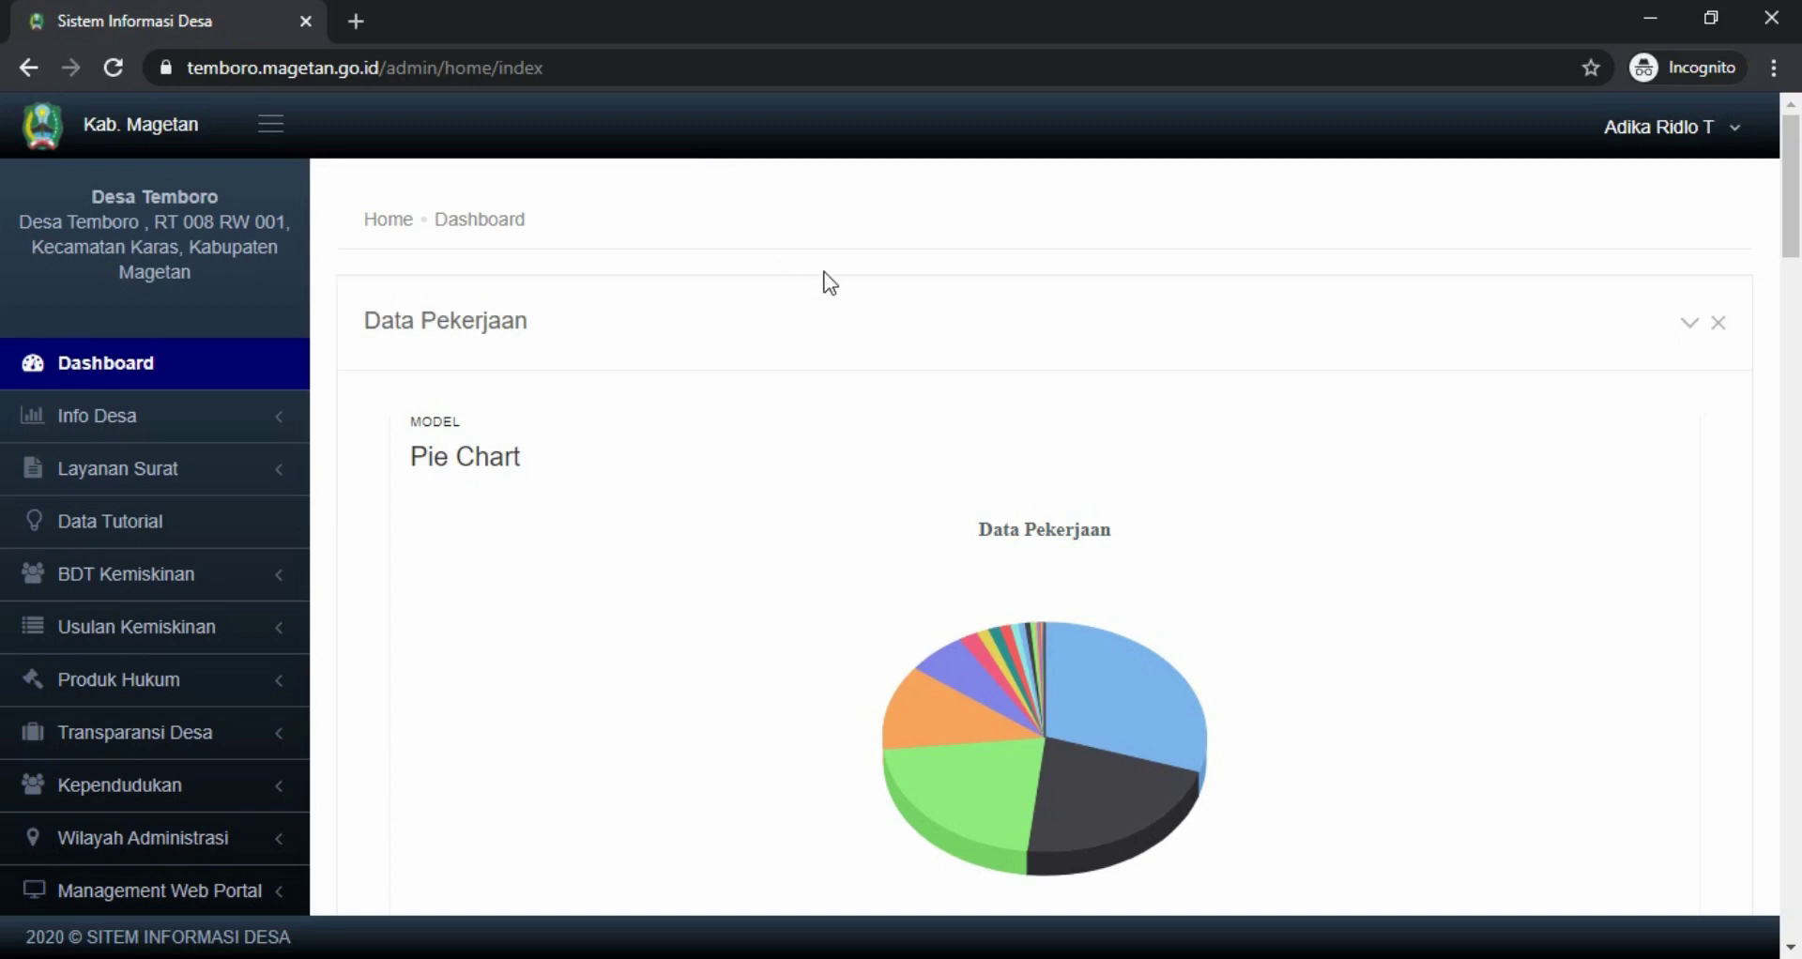
Open Kependudukan > Penduduk in the sidebar to list the 7,389 resident records.
{"action": "left_click", "coordinate": [270, 793]}
{"action": "scroll", "coordinate": [225, 774], "scroll_direction": "down", "scroll_amount": 2}
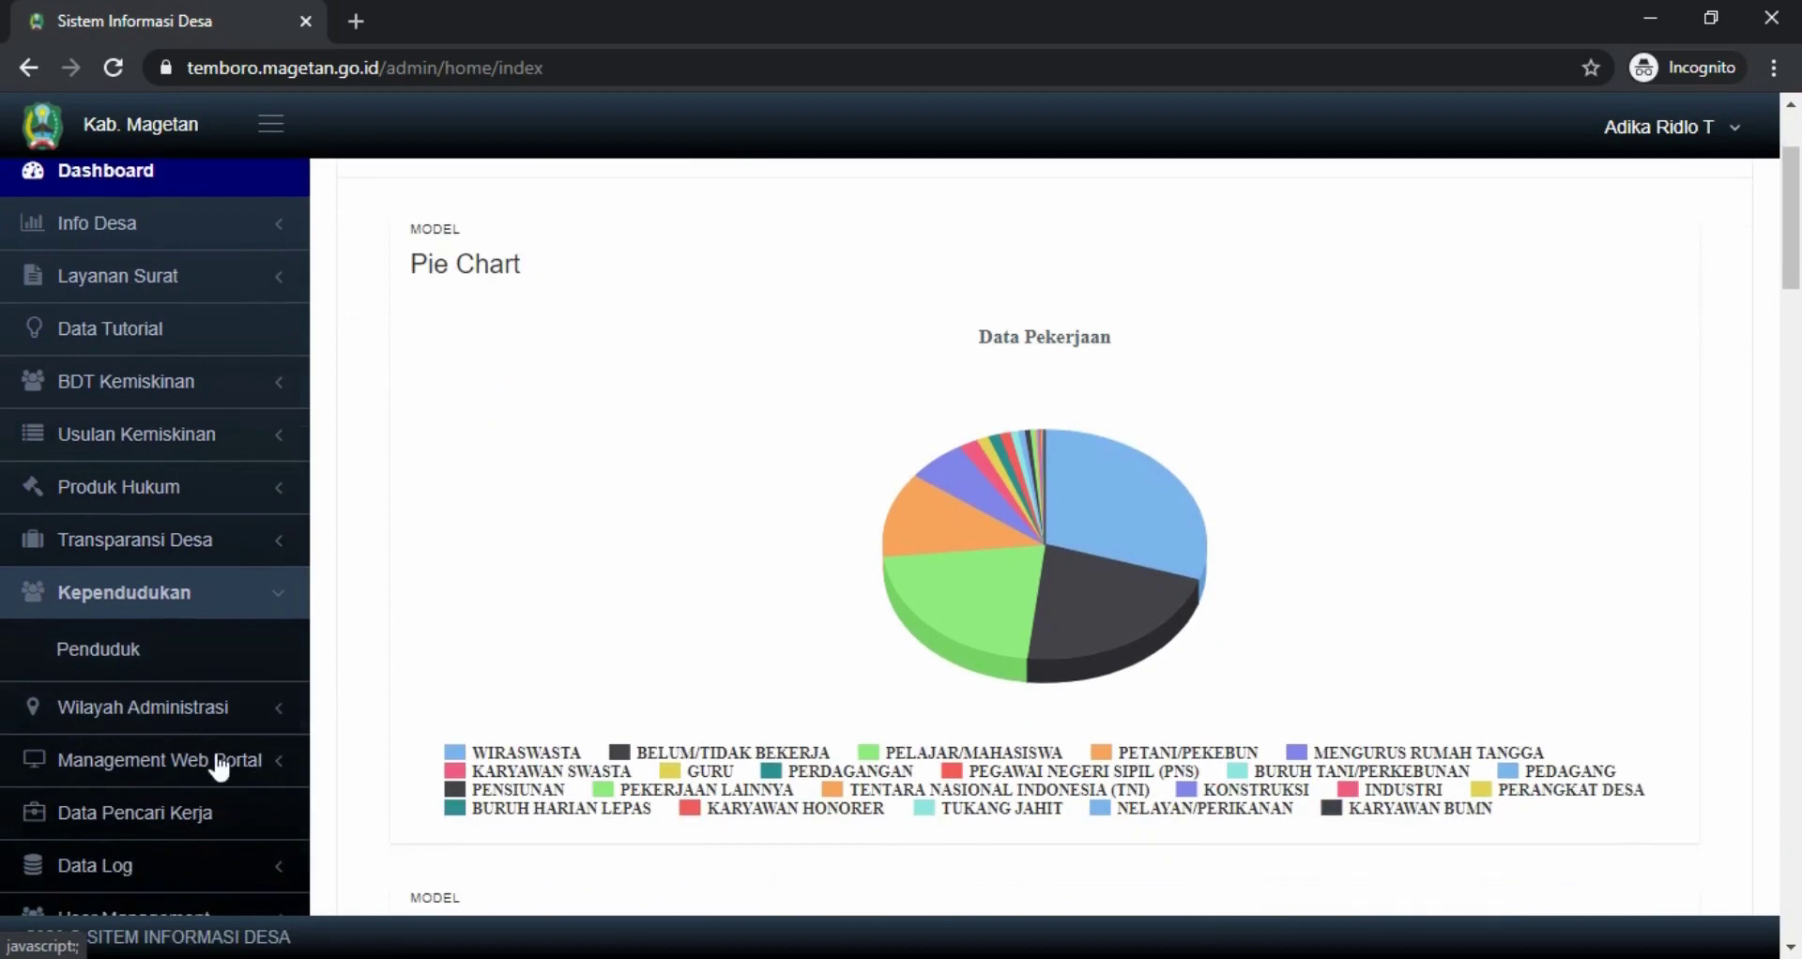
{"action": "scroll", "coordinate": [218, 767], "scroll_direction": "down", "scroll_amount": 2}
{"action": "left_click", "coordinate": [113, 507]}
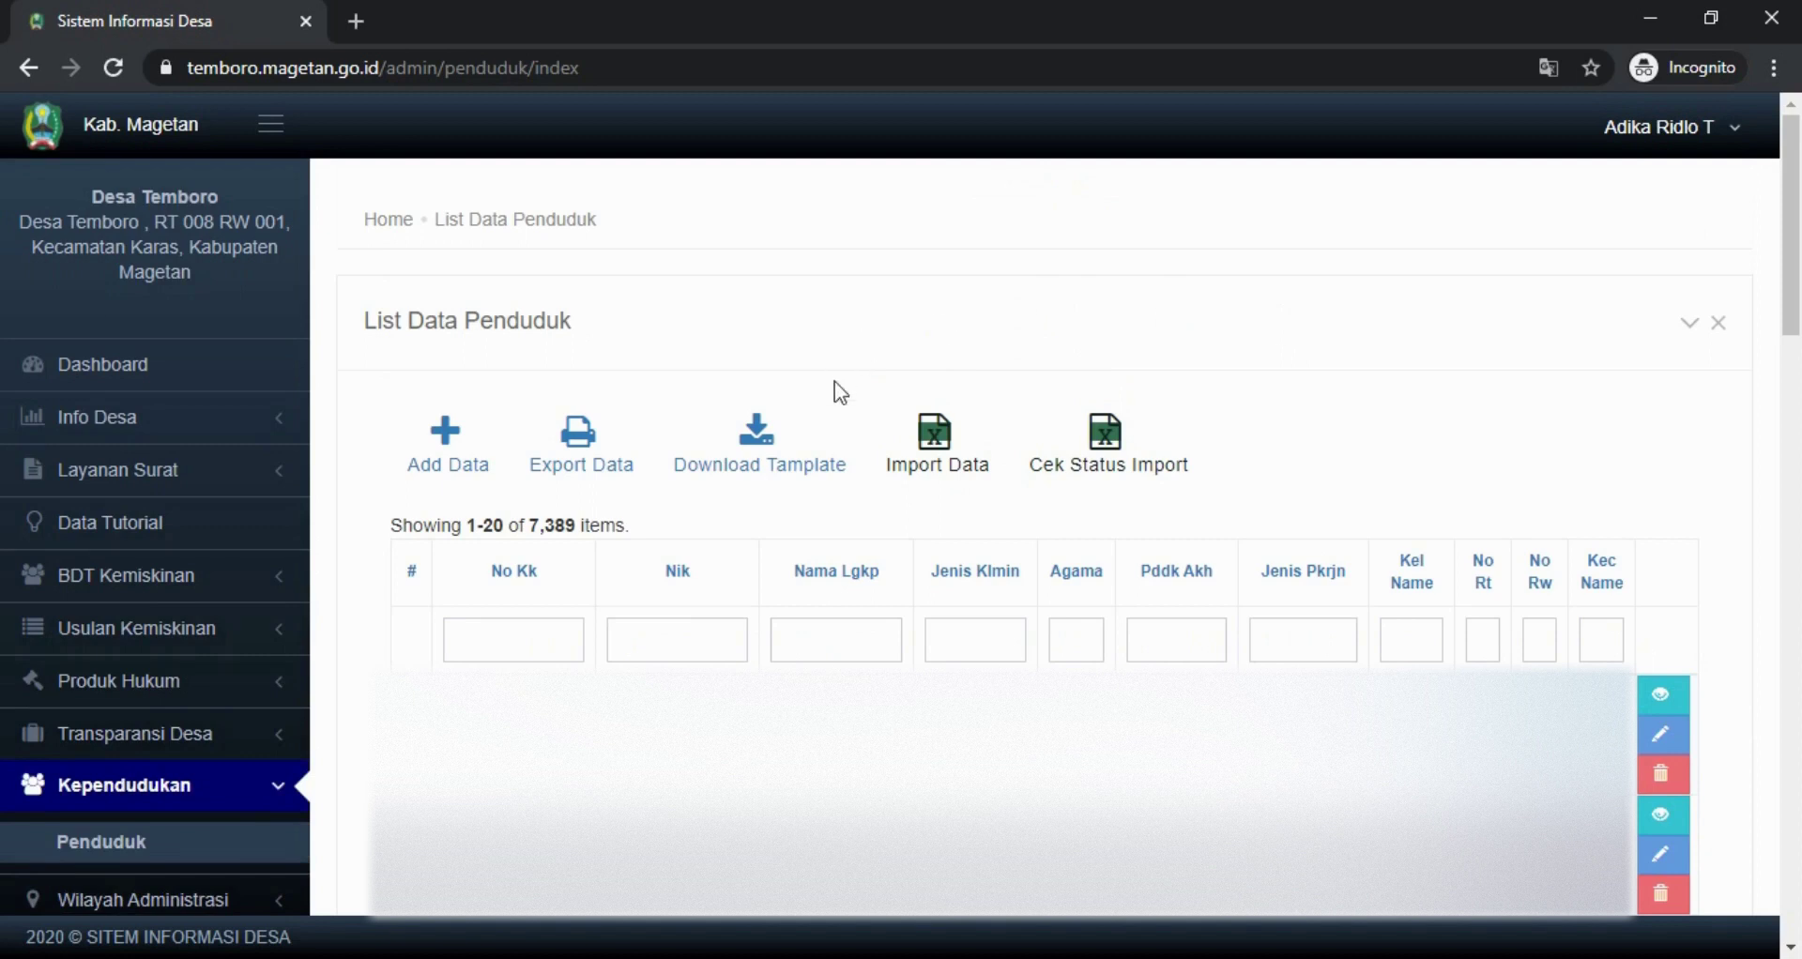
Download the tamplate data excel penduduk.xlsx template from its Google Drive preview.
{"action": "left_click", "coordinate": [753, 456]}
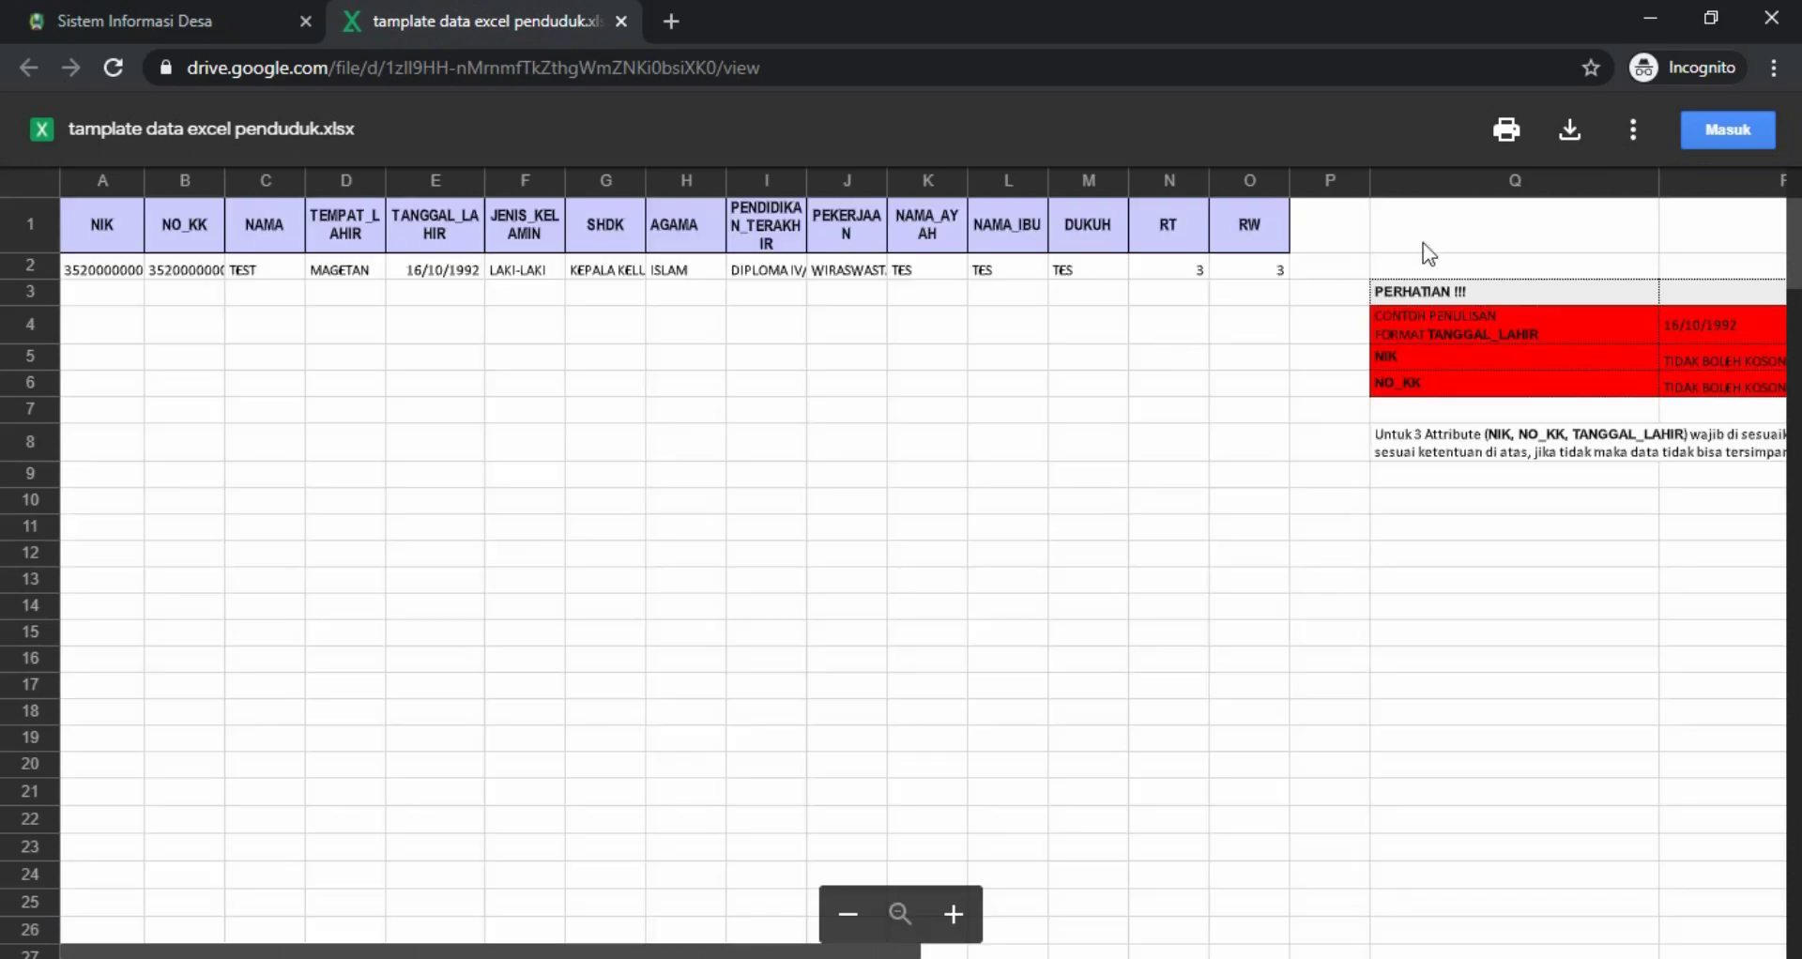
{"action": "left_click", "coordinate": [1571, 129]}
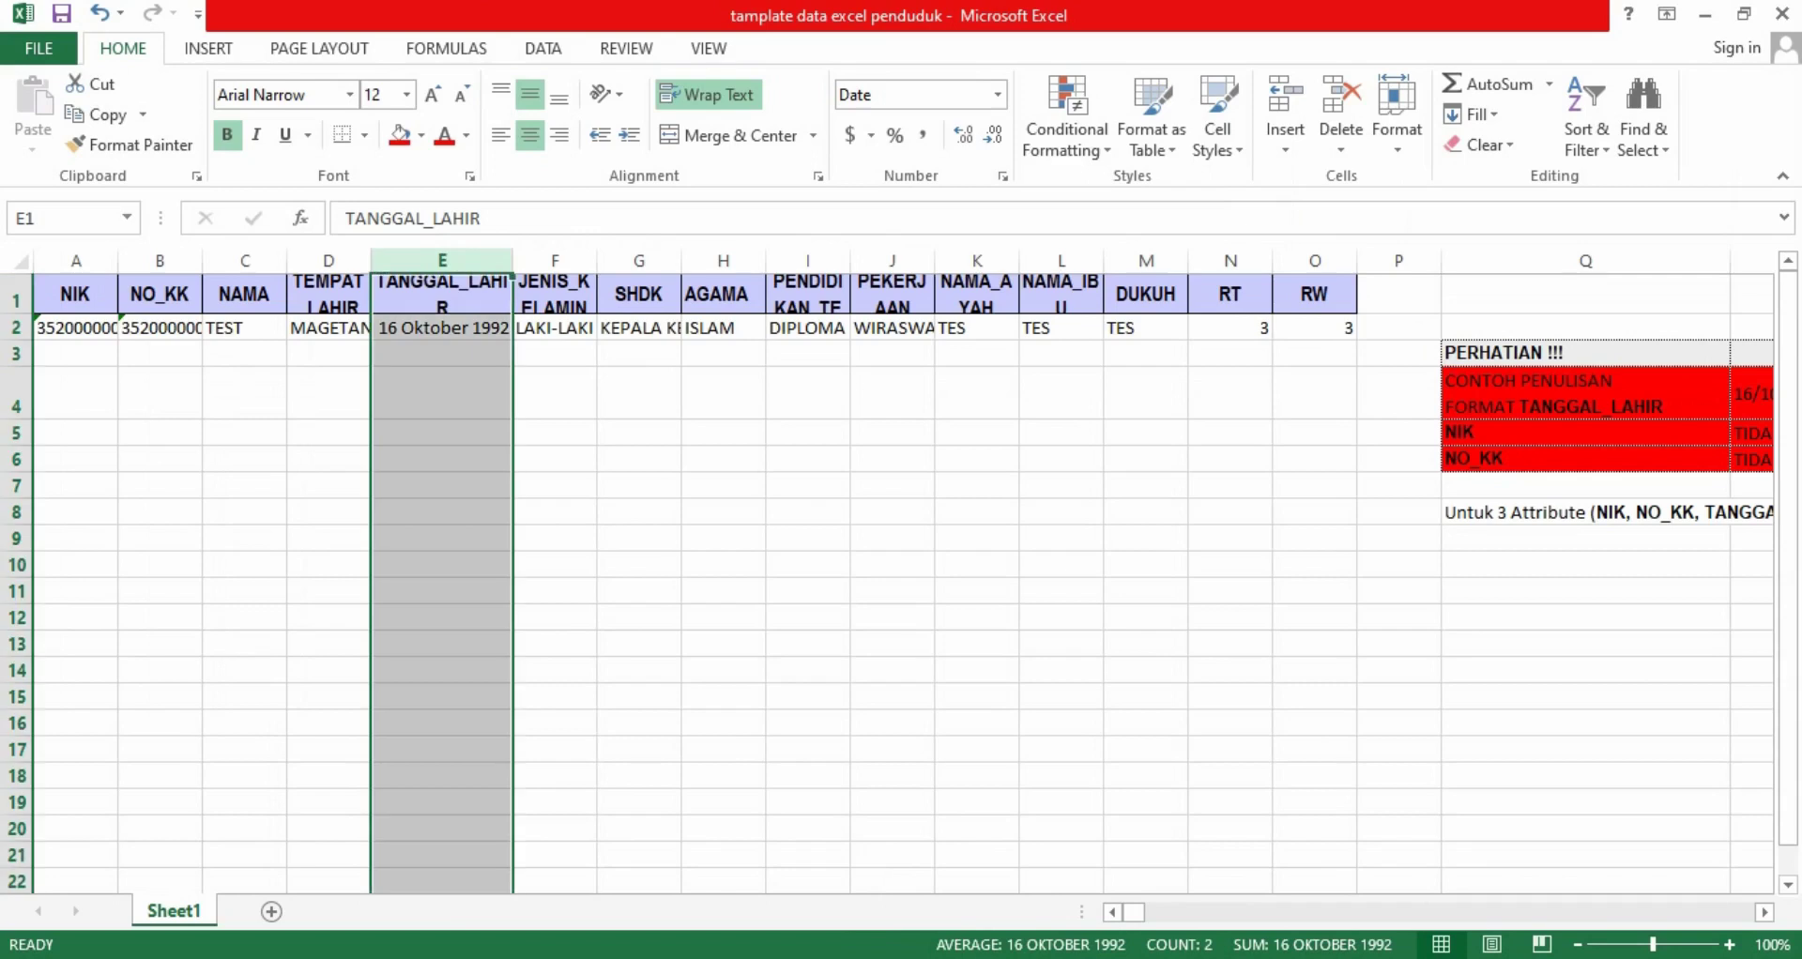
{"action": "left_click", "coordinate": [651, 514]}
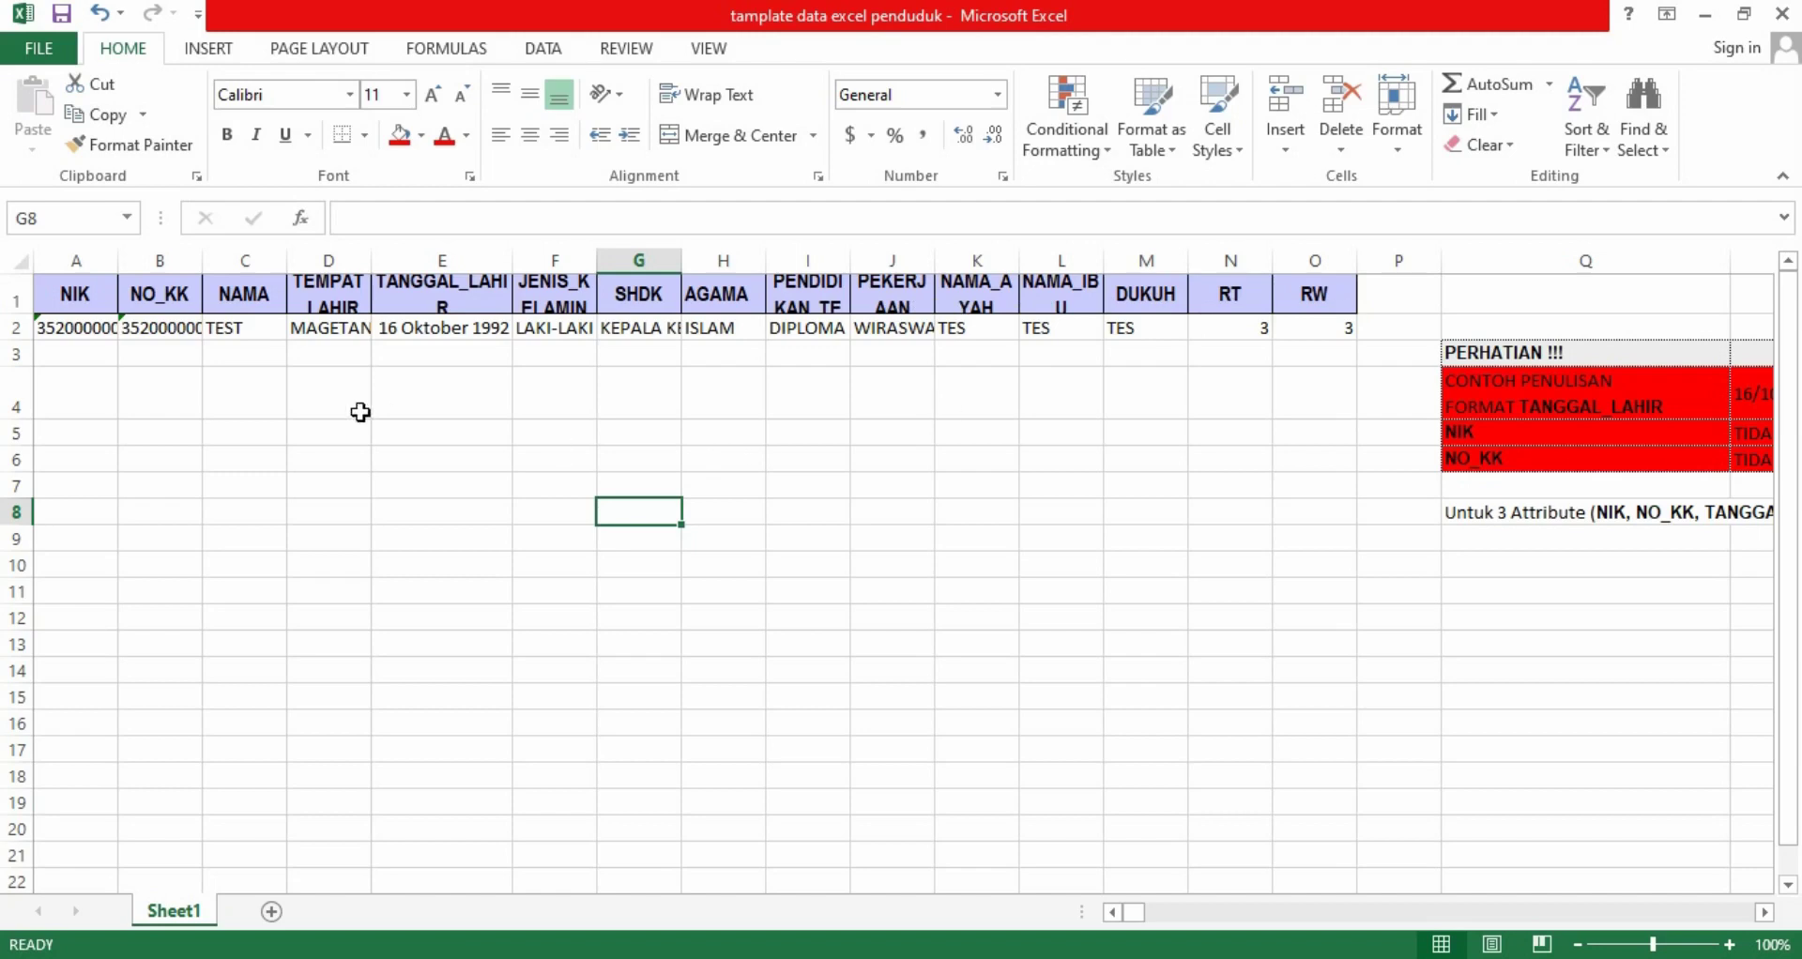
{"action": "left_click", "coordinate": [302, 405]}
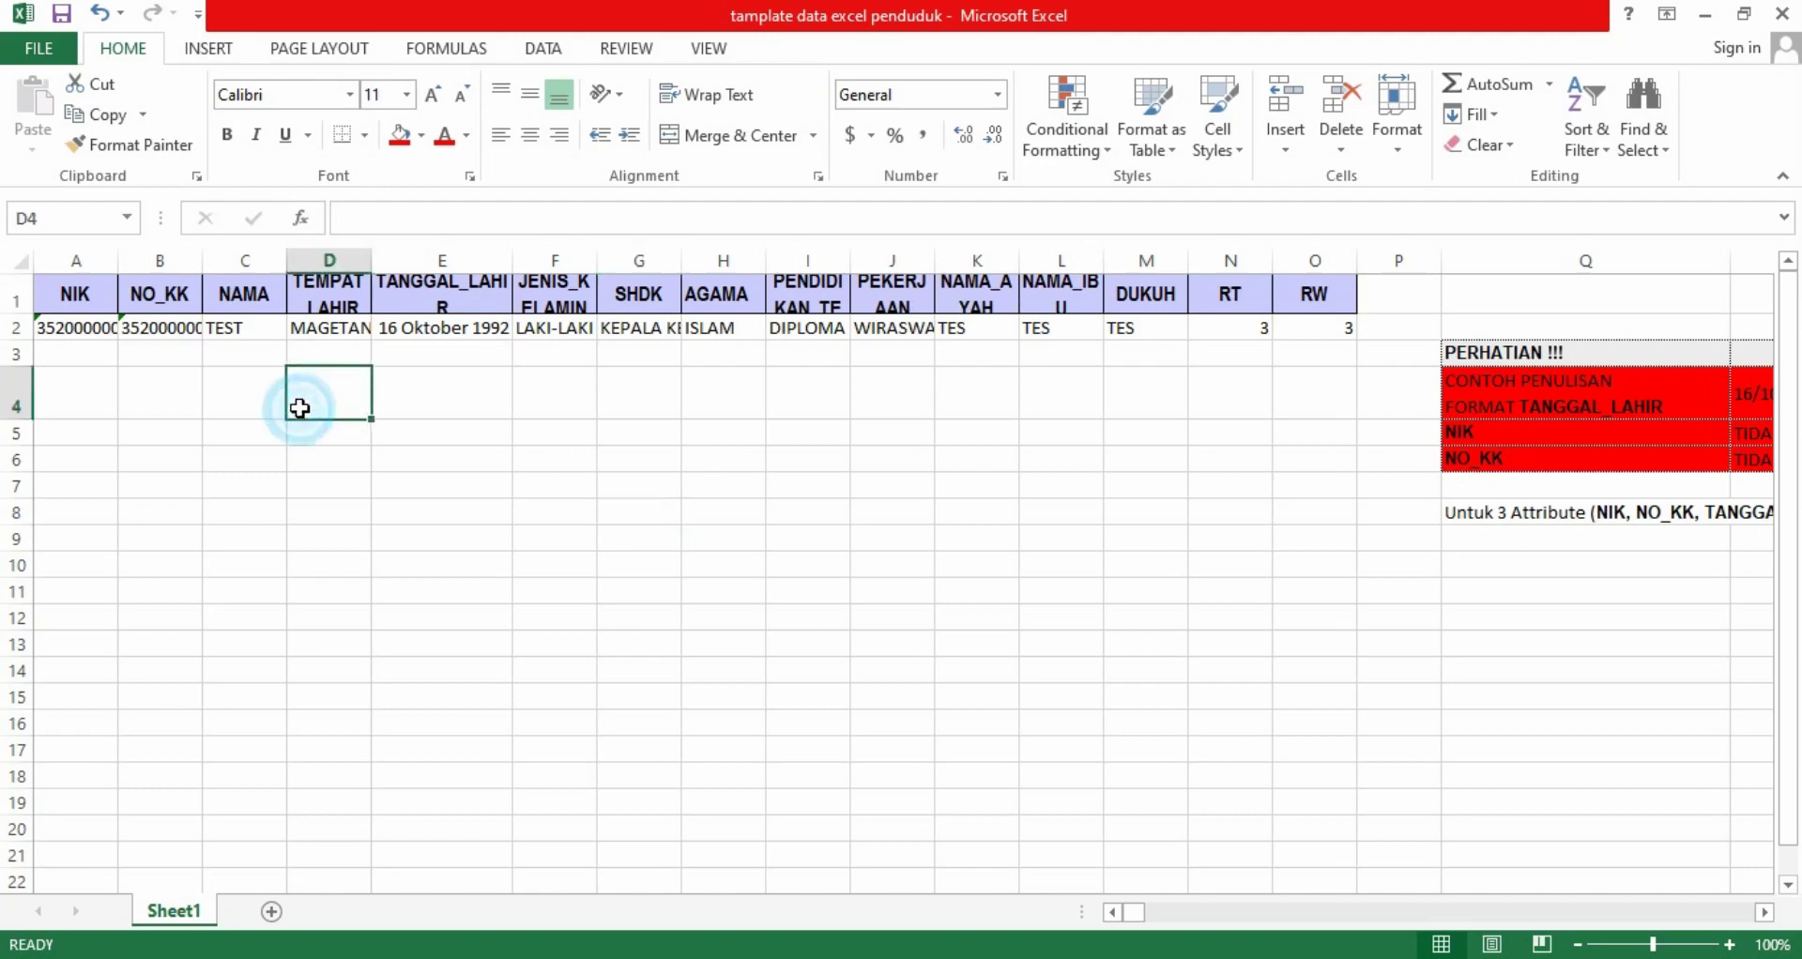
{"action": "left_click", "coordinate": [86, 330]}
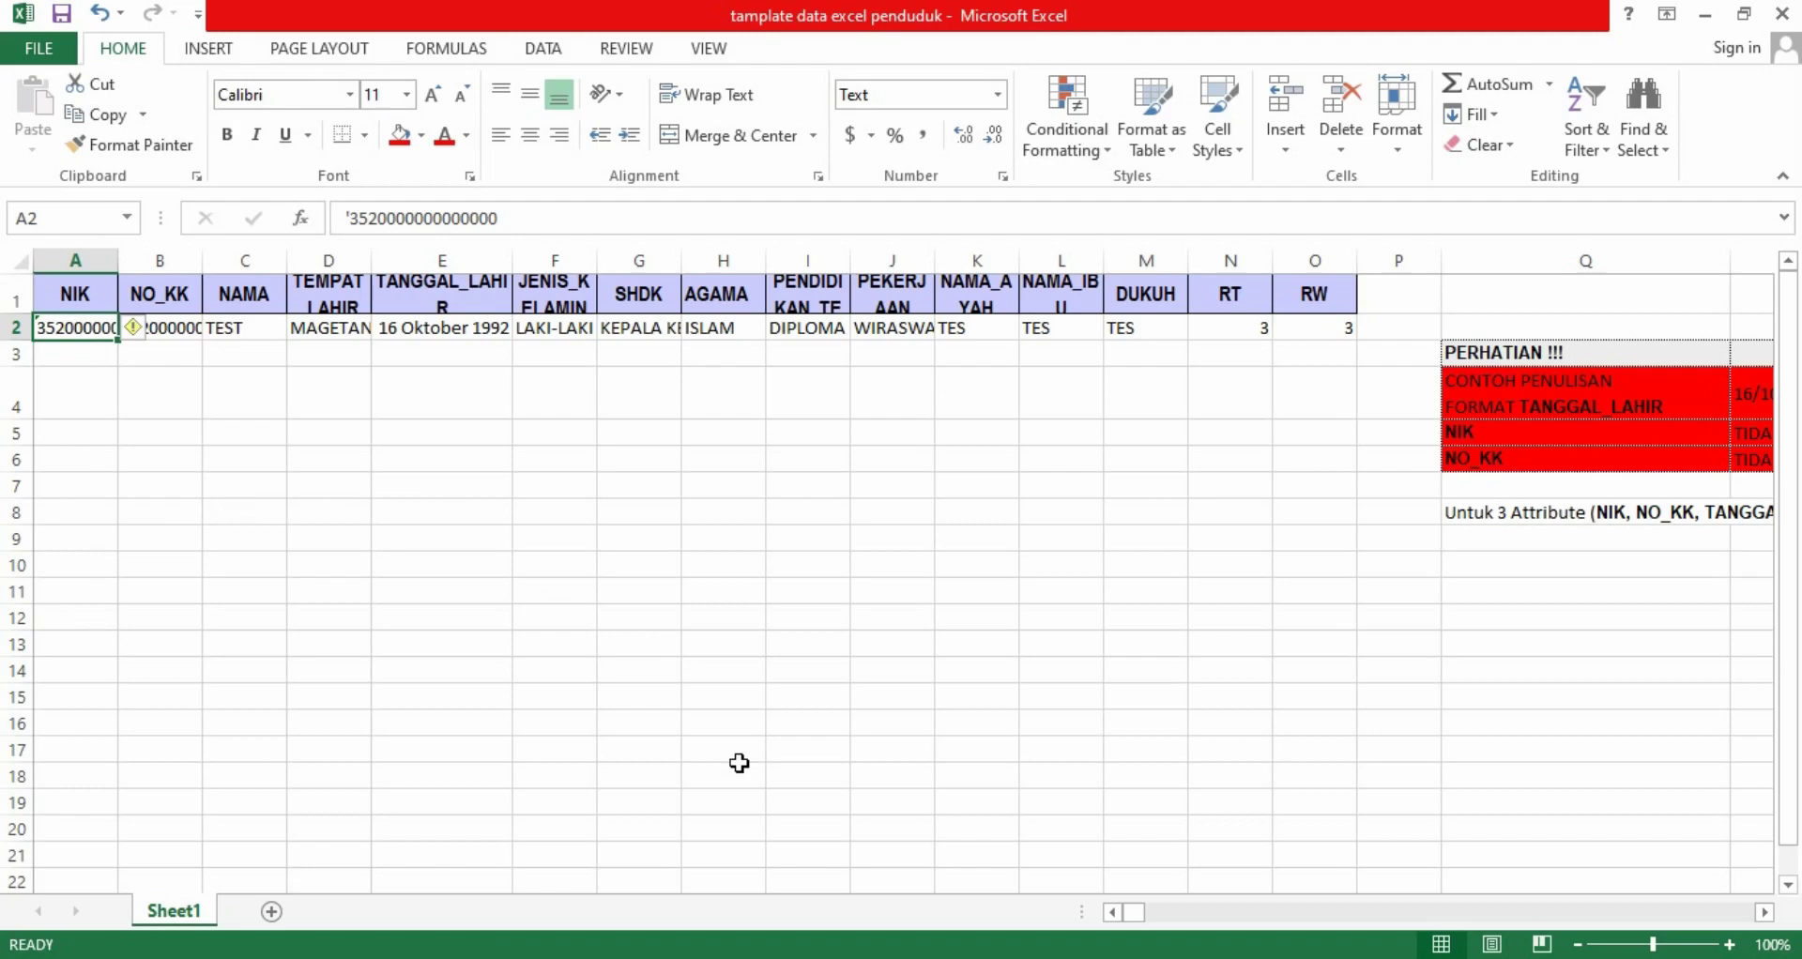
{"action": "left_click", "coordinate": [1137, 913]}
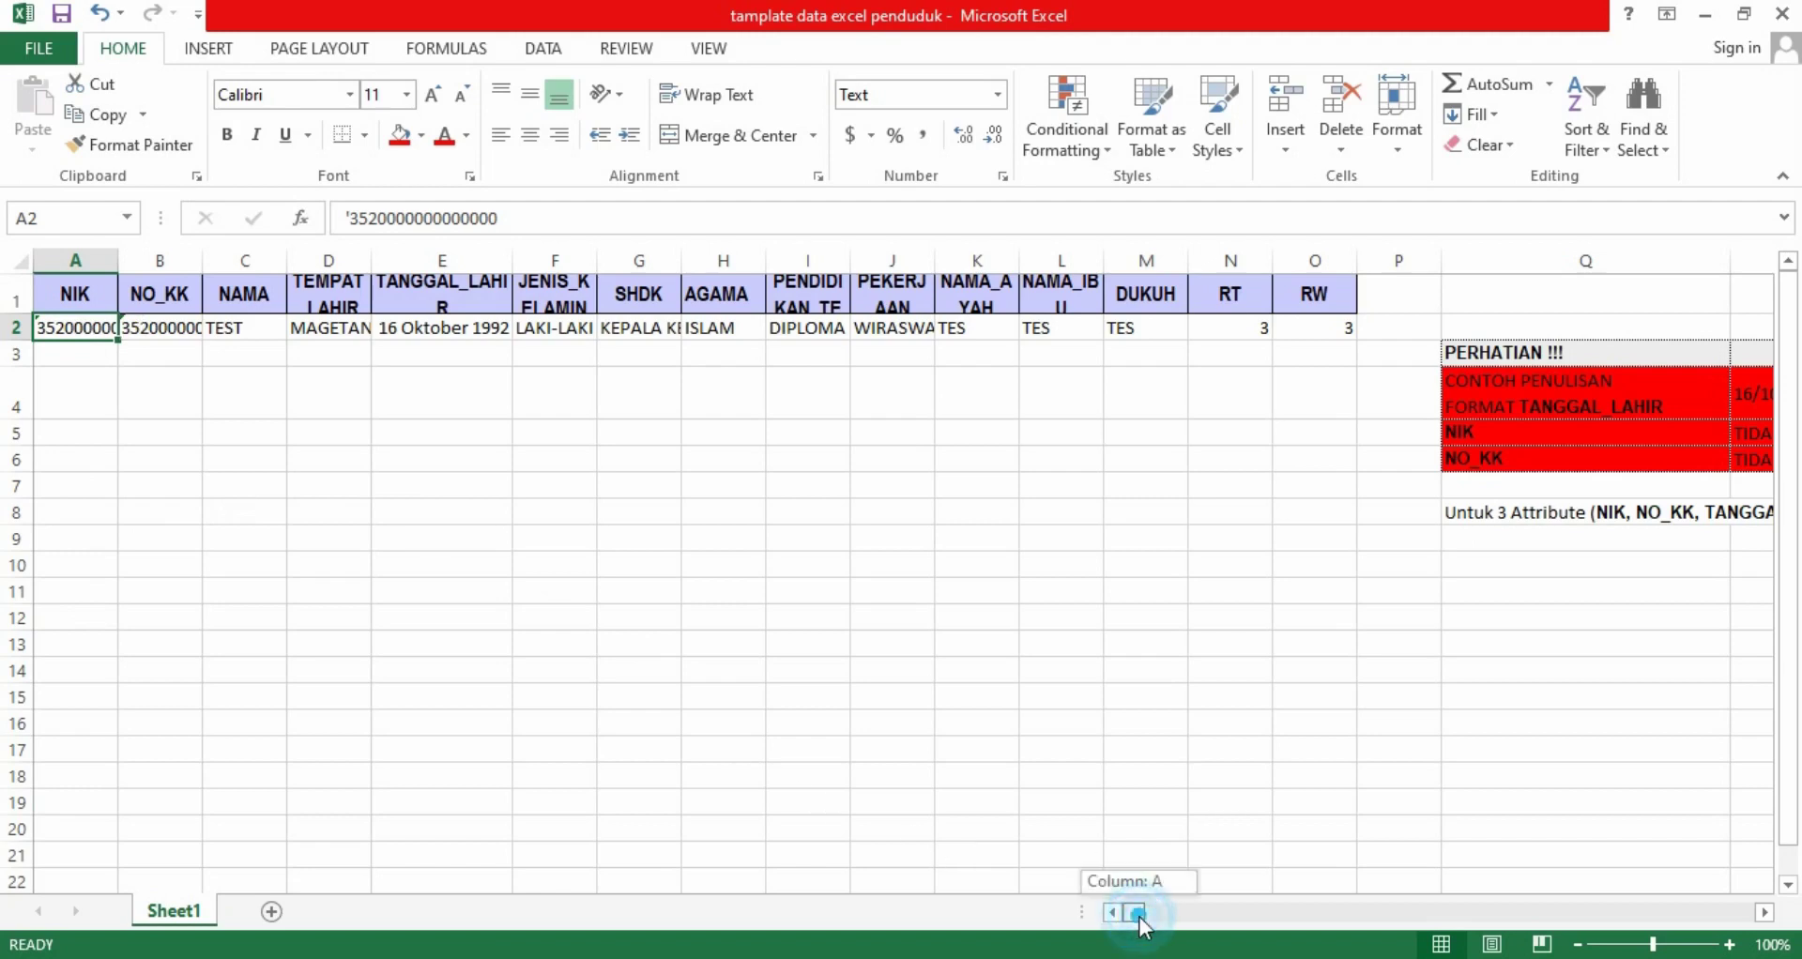
{"action": "left_click_drag", "start_coordinate": [1139, 919], "coordinate": [1145, 925]}
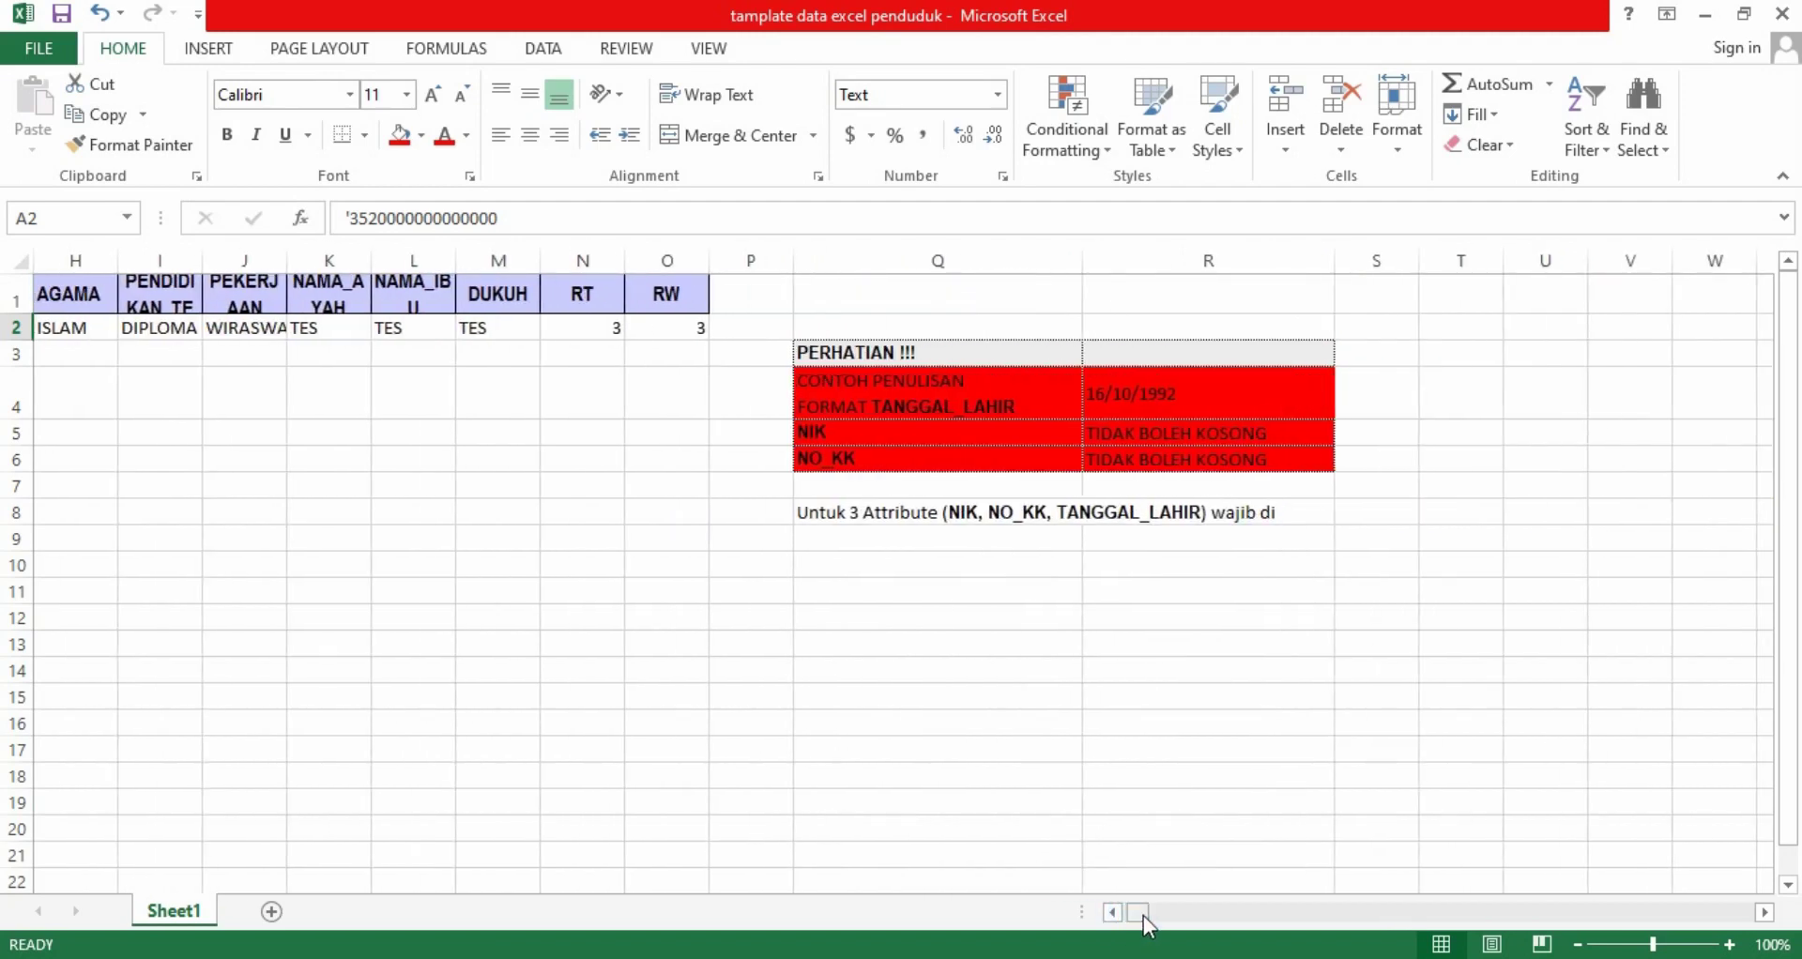
{"action": "left_click", "coordinate": [981, 405]}
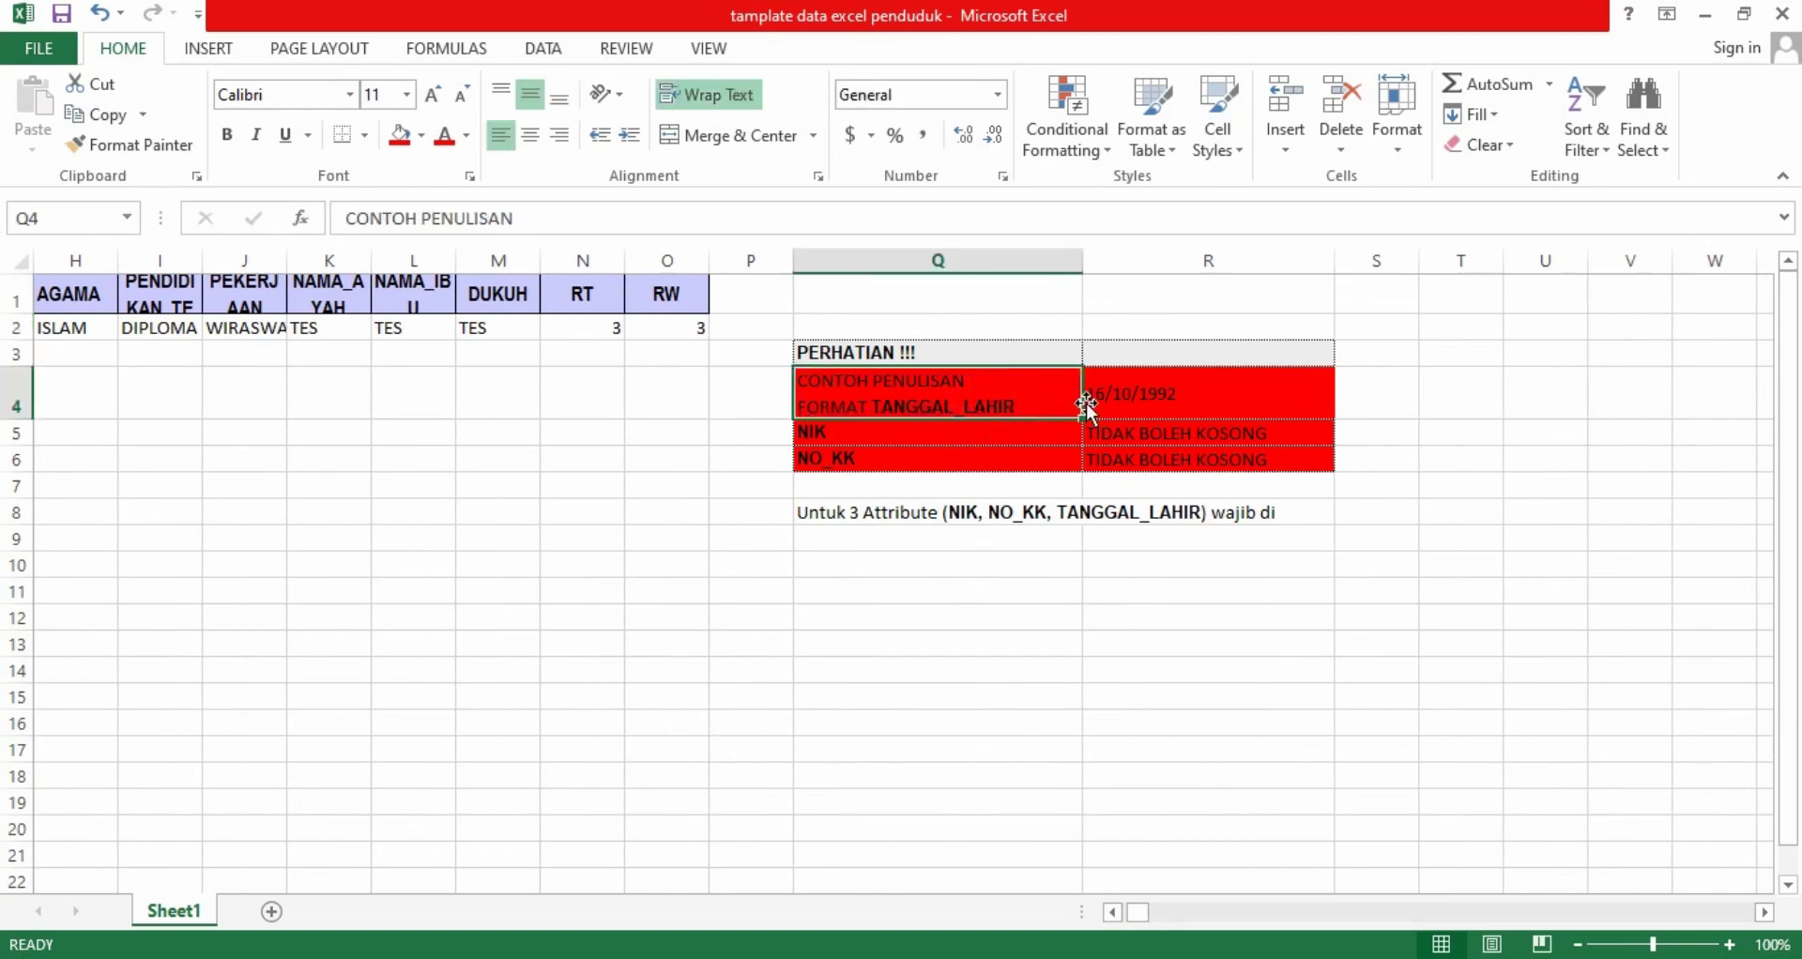
{"action": "left_click", "coordinate": [1148, 400]}
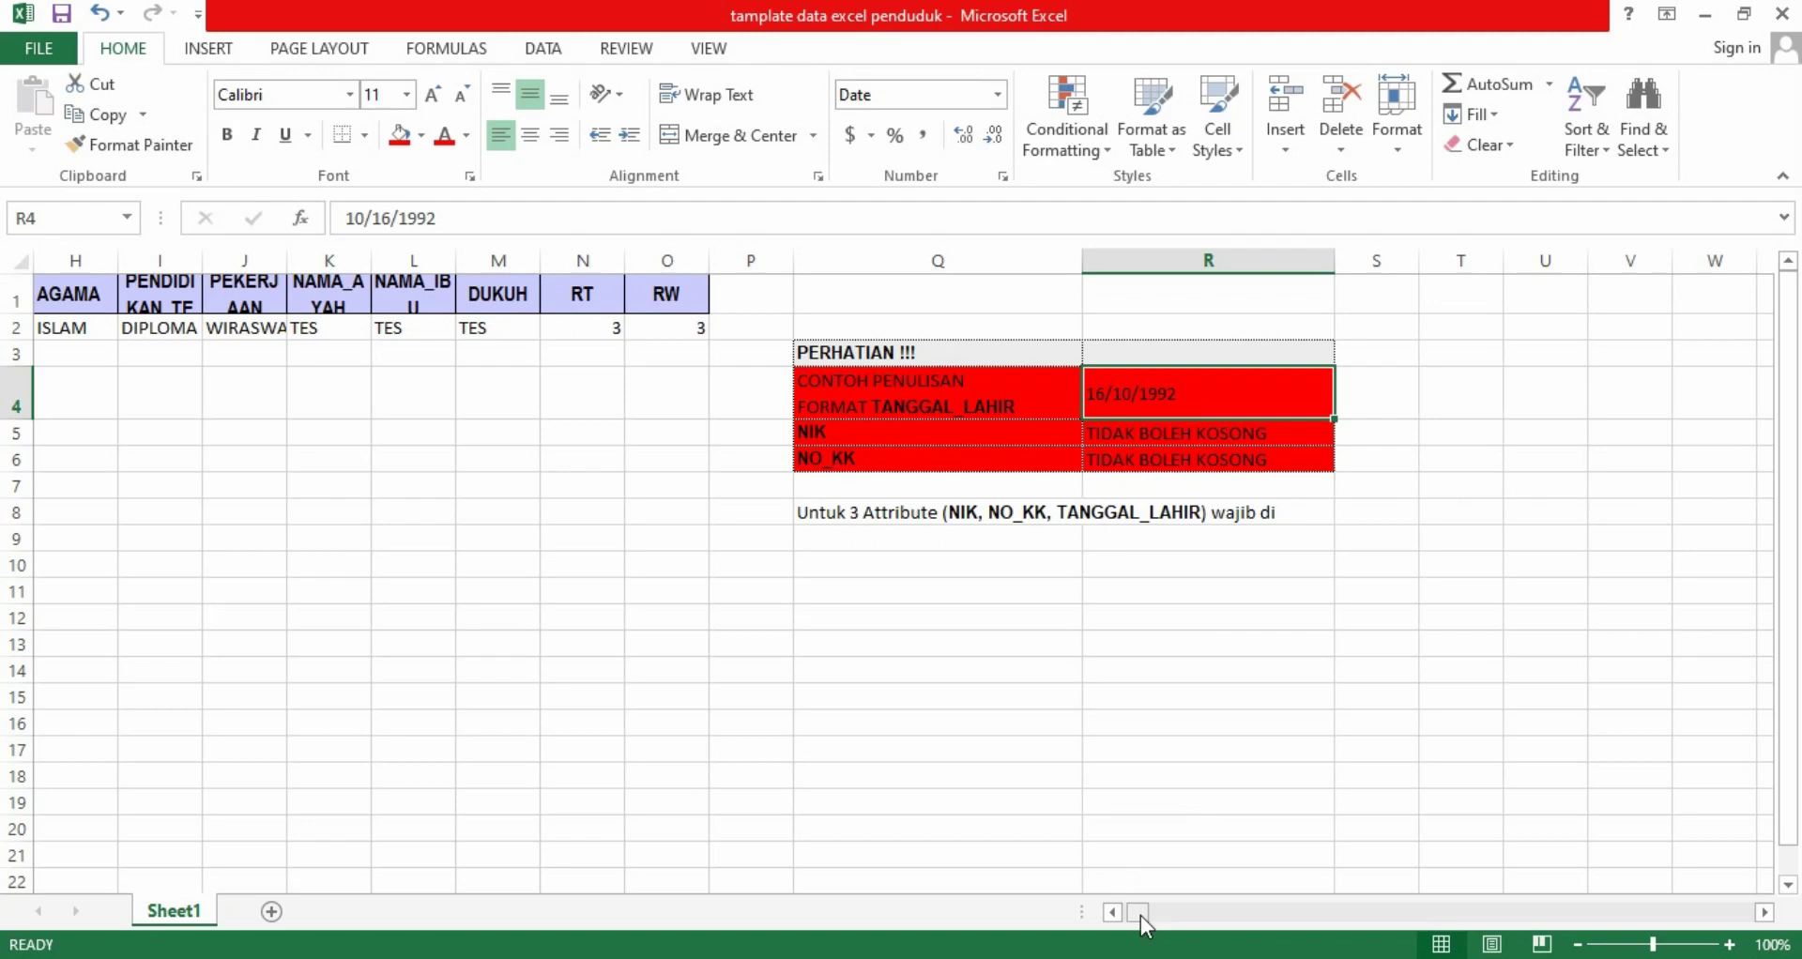
{"action": "left_click_drag", "start_coordinate": [1143, 924], "coordinate": [1138, 925]}
{"action": "left_click_drag", "start_coordinate": [1135, 920], "coordinate": [1129, 922]}
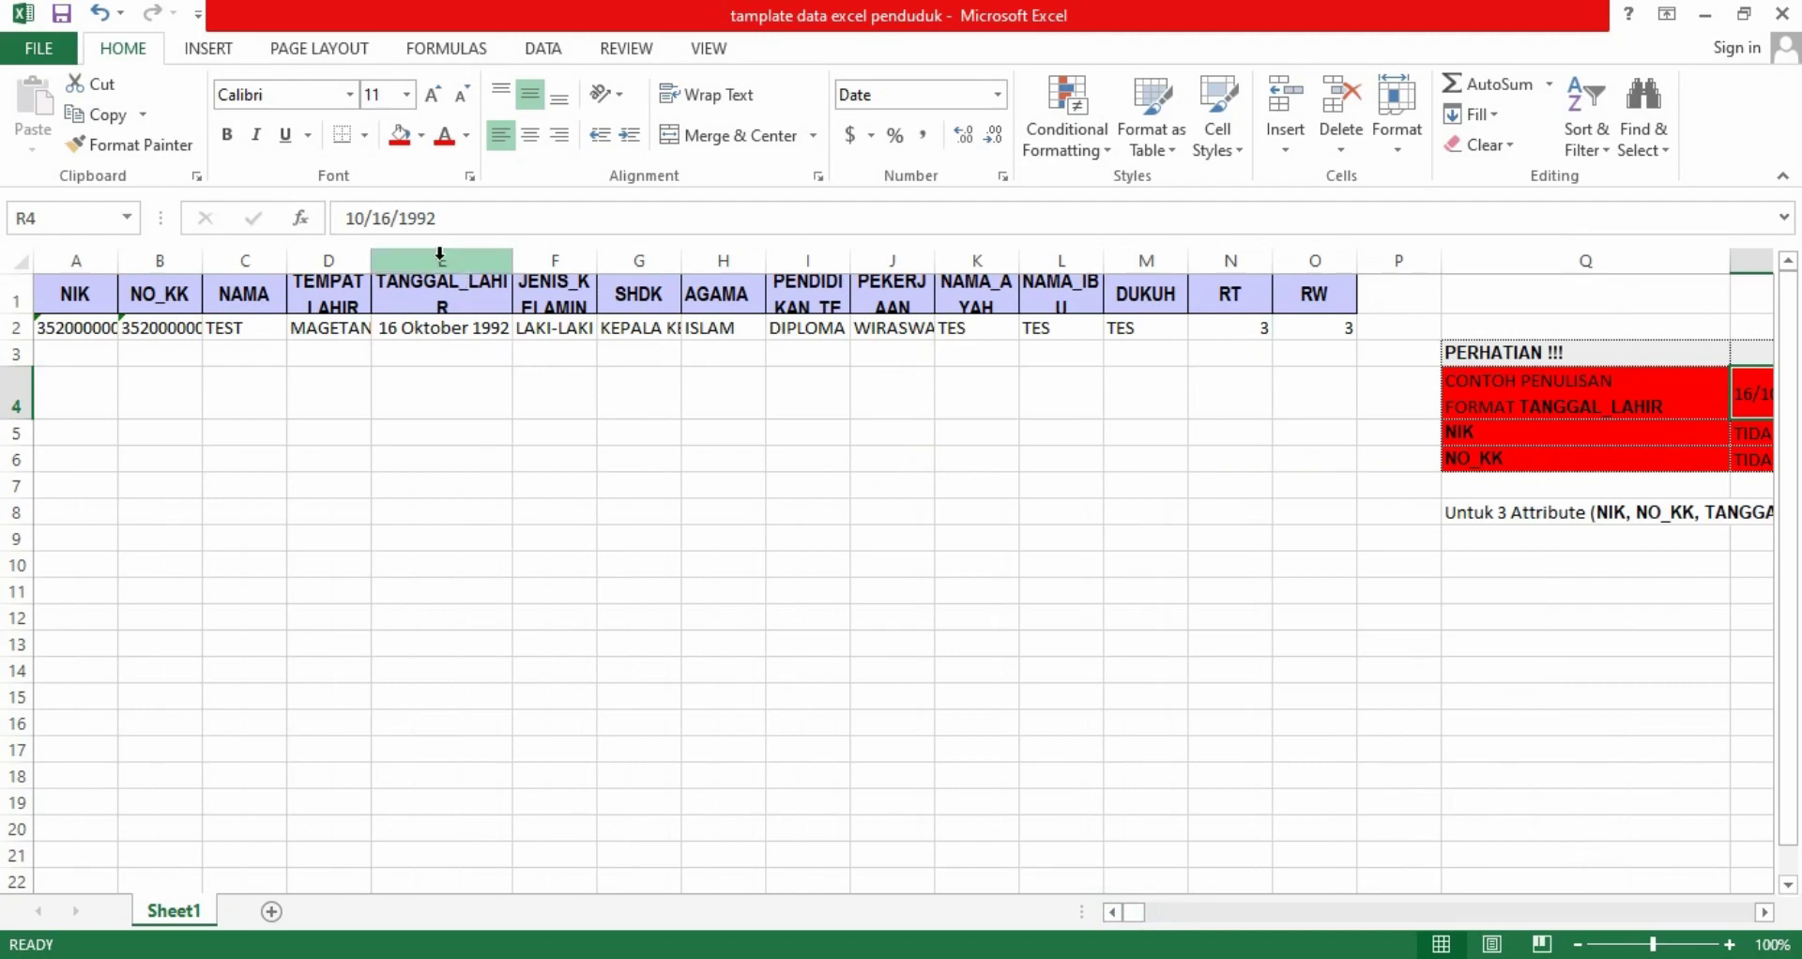
Format column E as Indonesian 14/03/2012-style dates, so the birth date shows 16/10/1992.
{"action": "left_click", "coordinate": [440, 254]}
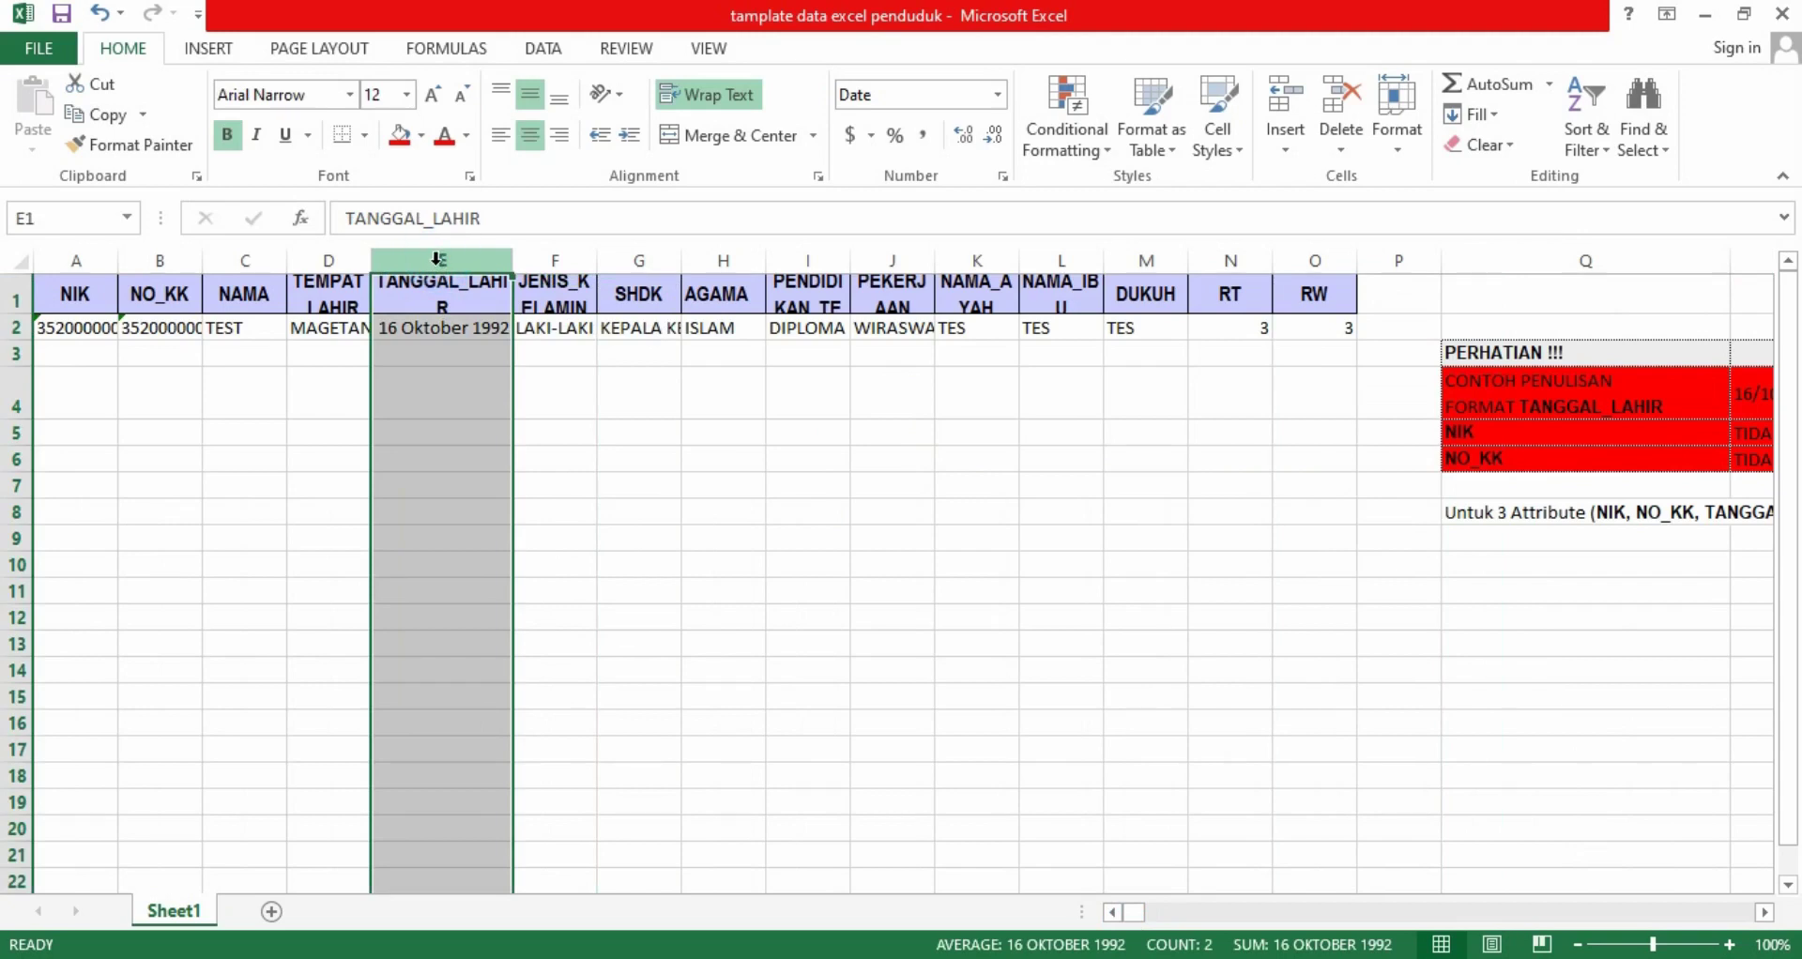
{"action": "right_click", "coordinate": [437, 259]}
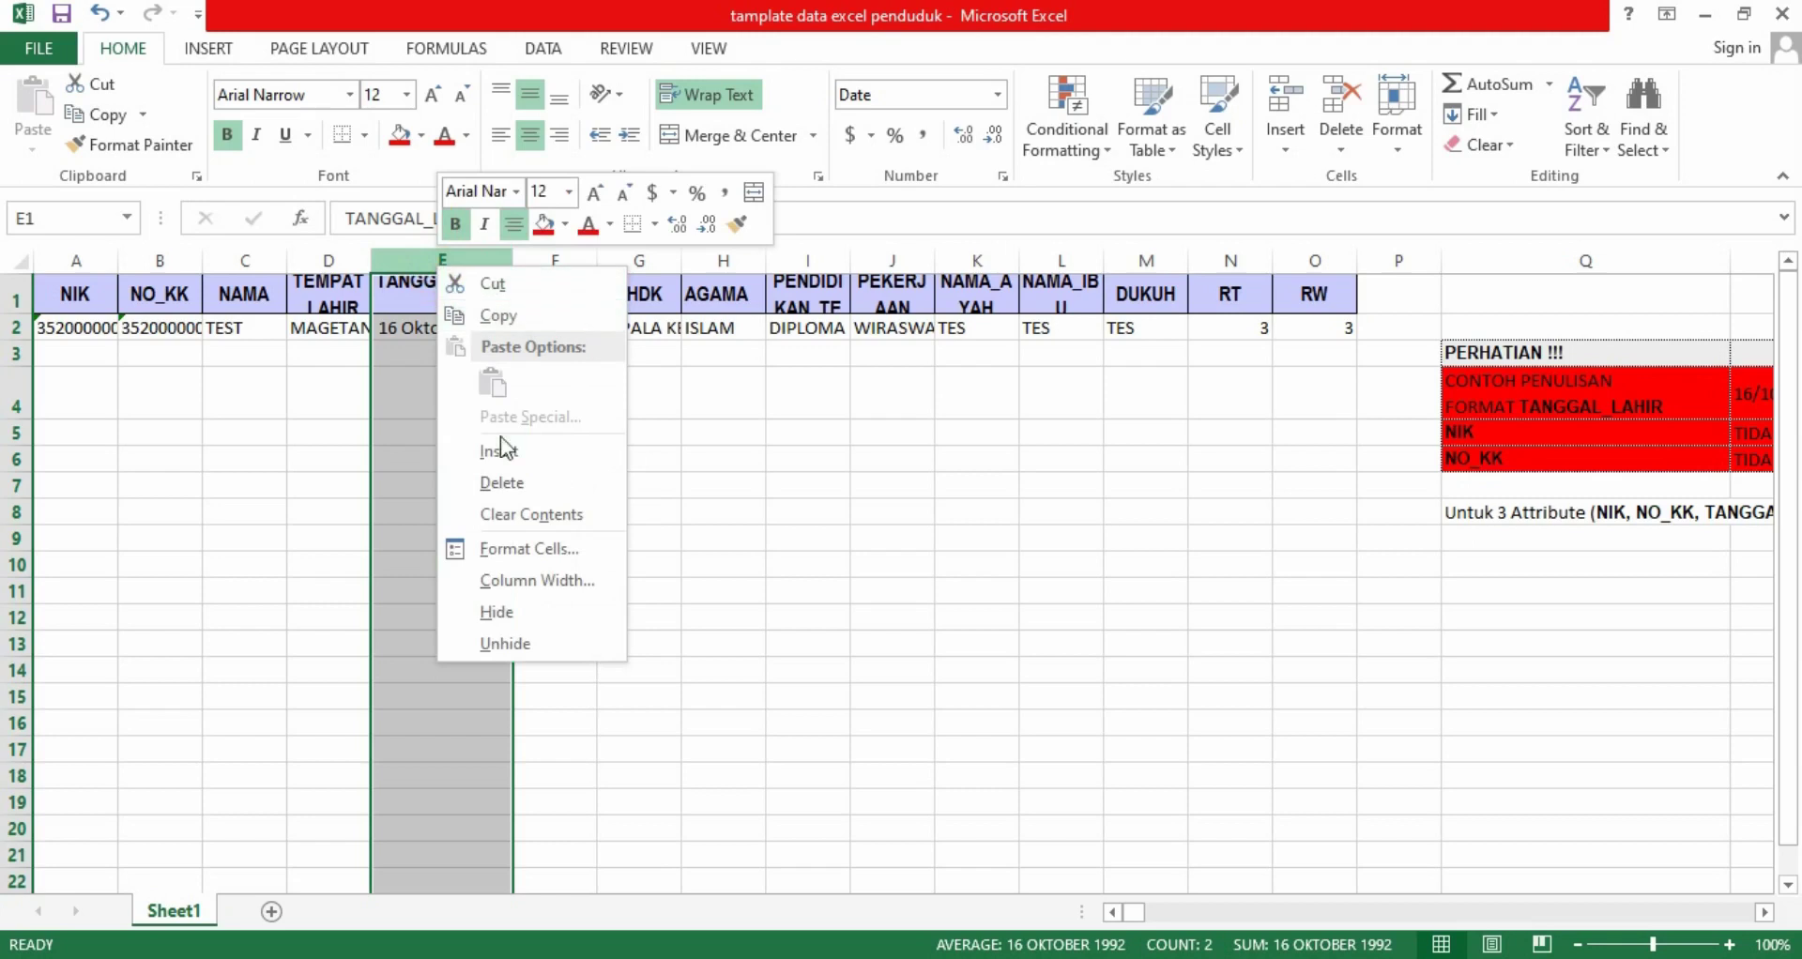
{"action": "left_click", "coordinate": [516, 549]}
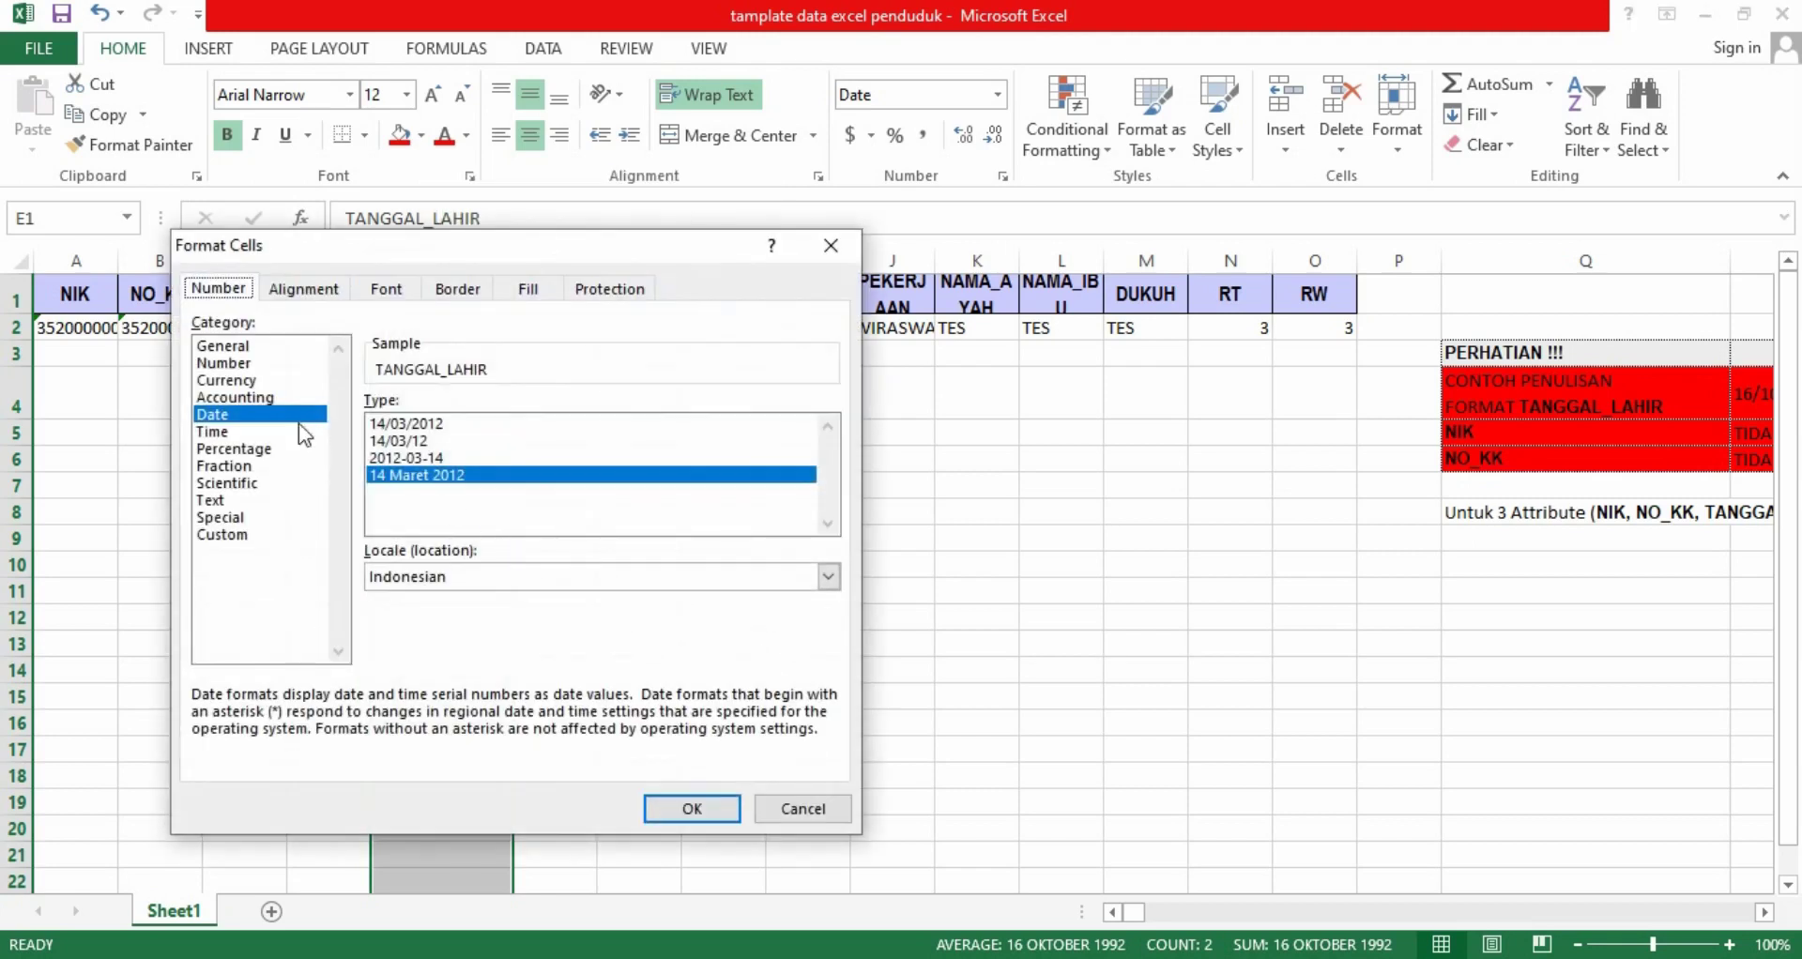
{"action": "left_click", "coordinate": [229, 413]}
{"action": "left_click", "coordinate": [622, 576]}
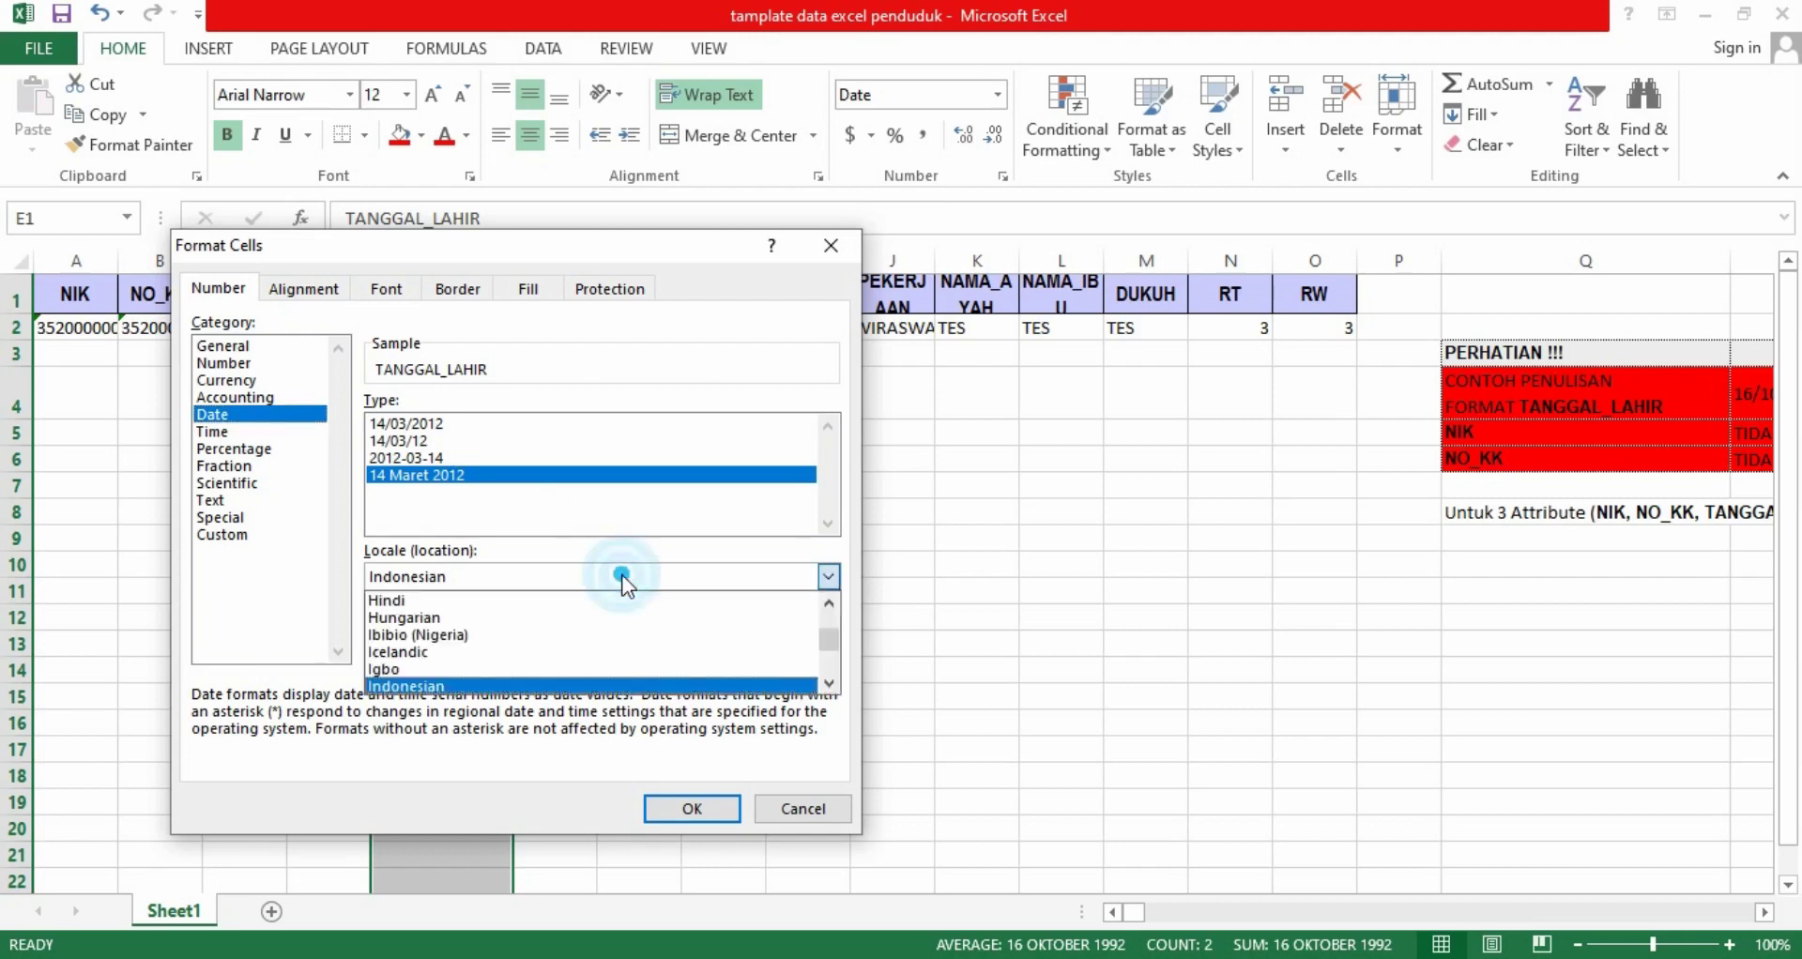
{"action": "left_click", "coordinate": [622, 576]}
{"action": "left_click", "coordinate": [622, 577]}
{"action": "left_click", "coordinate": [622, 576]}
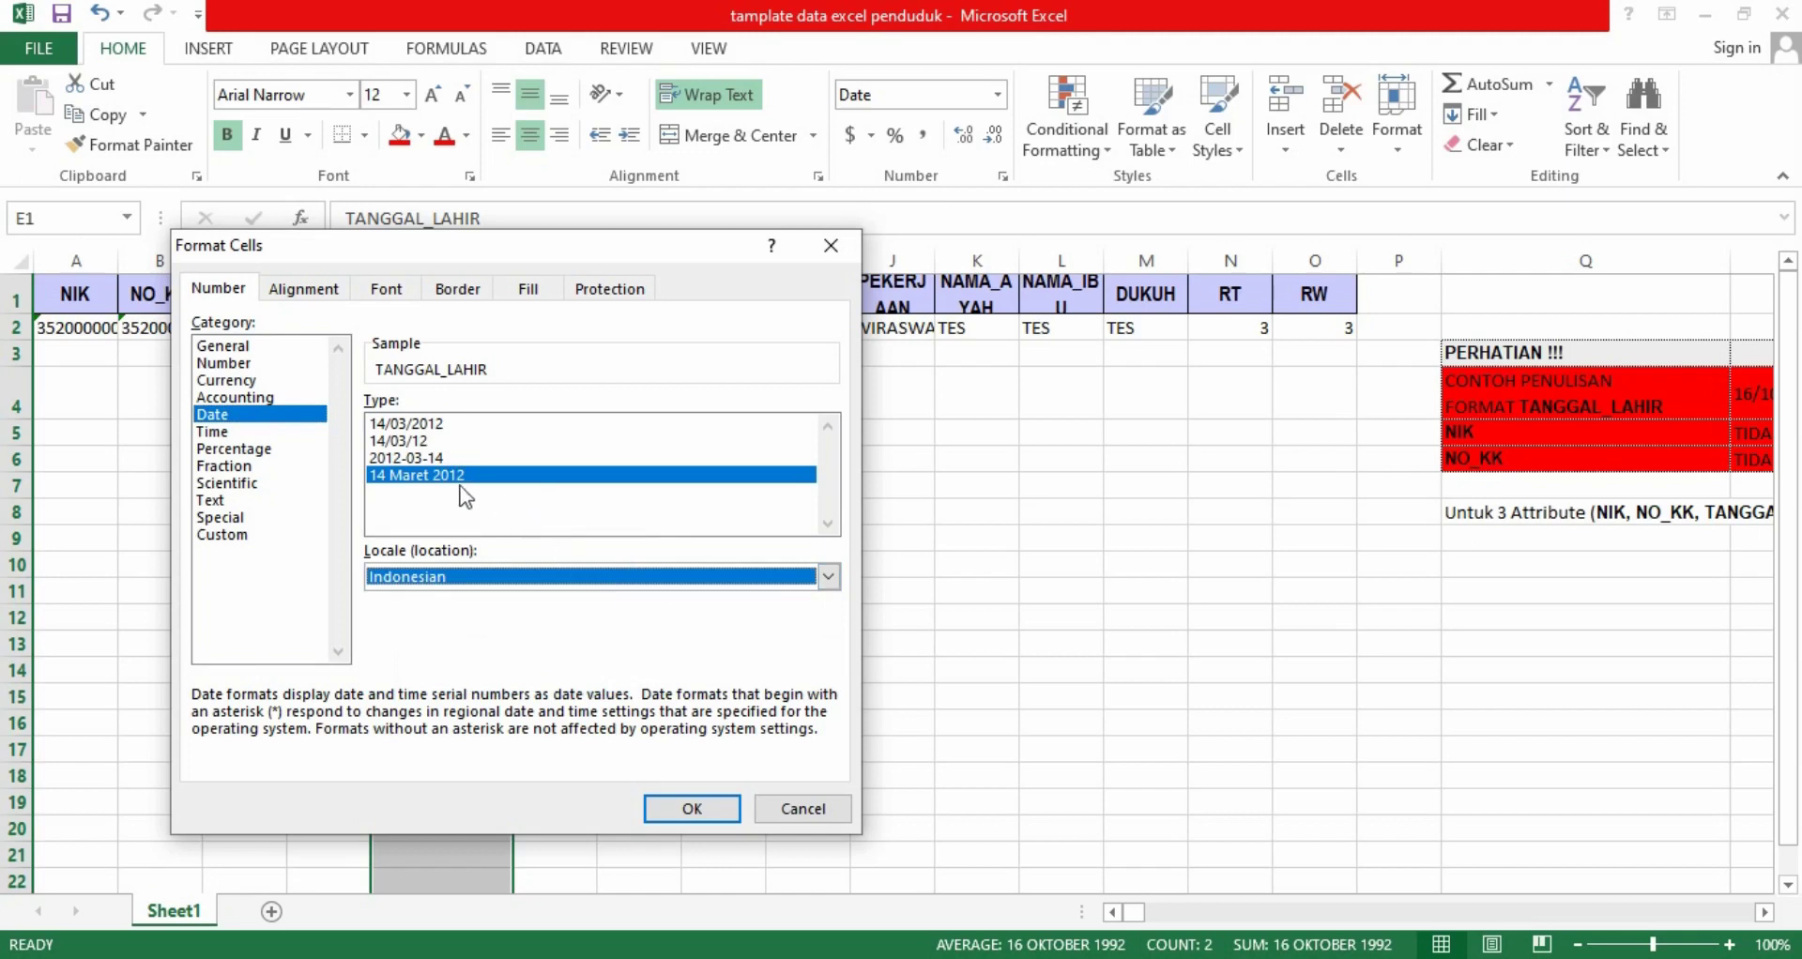
{"action": "left_click", "coordinate": [424, 425]}
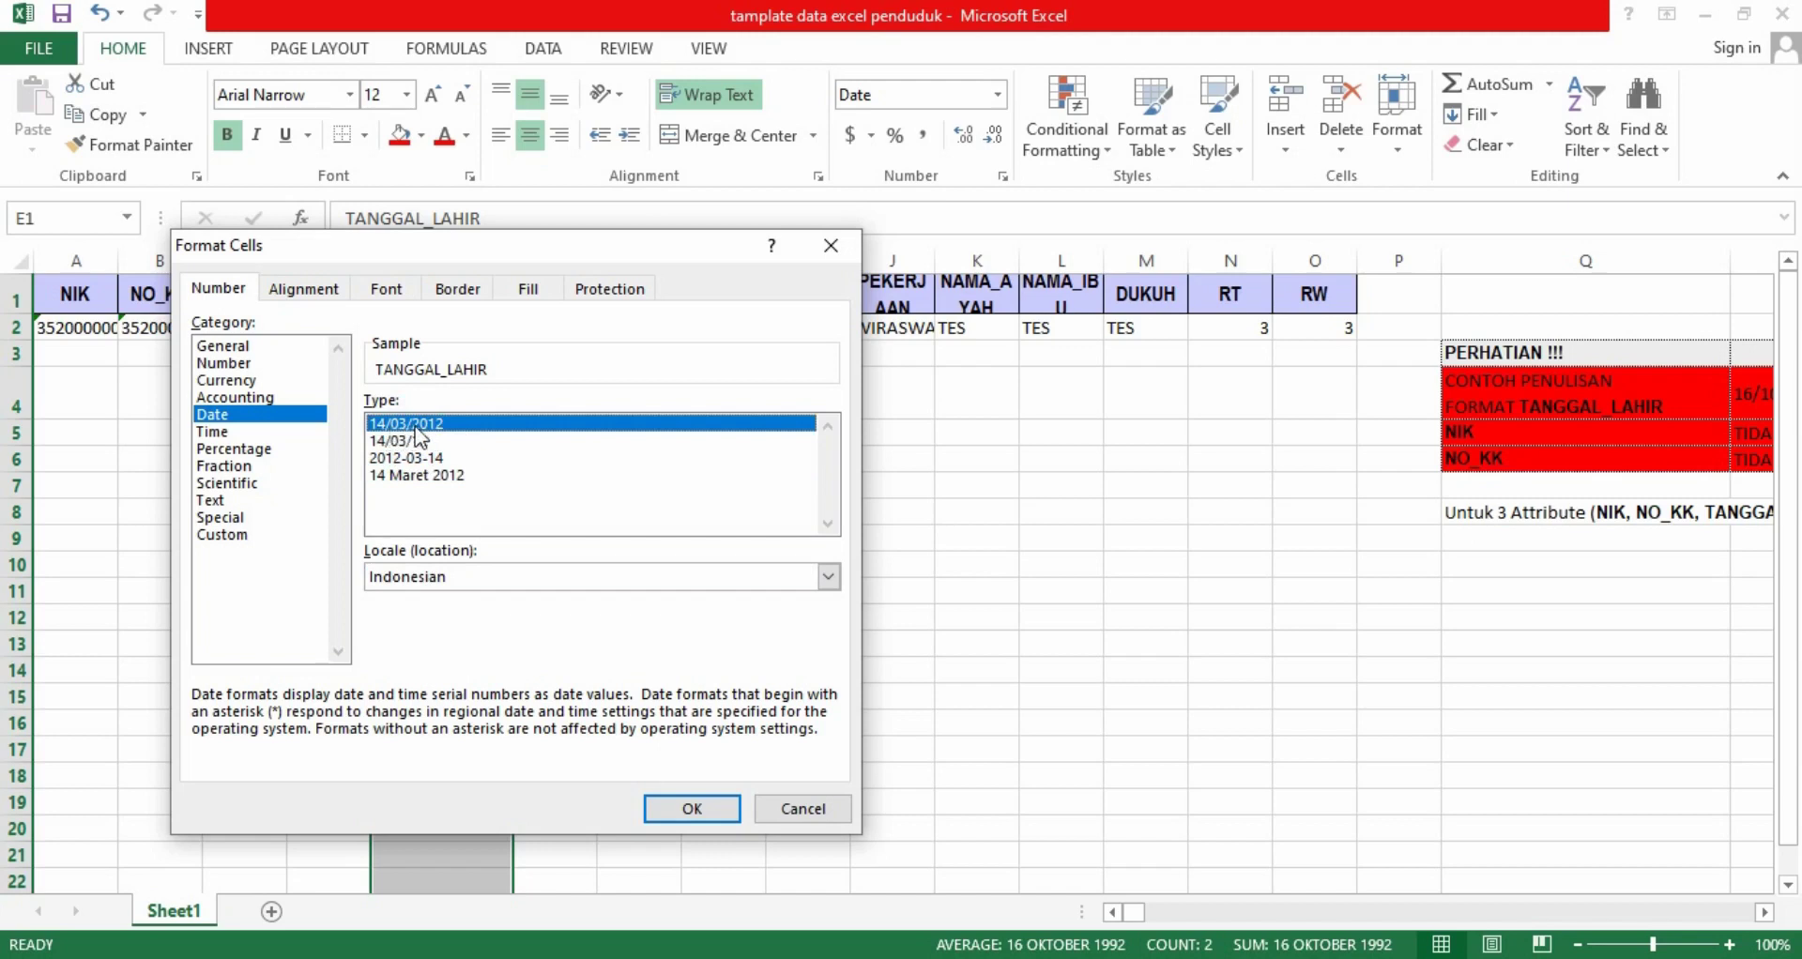
{"action": "left_click", "coordinate": [691, 811]}
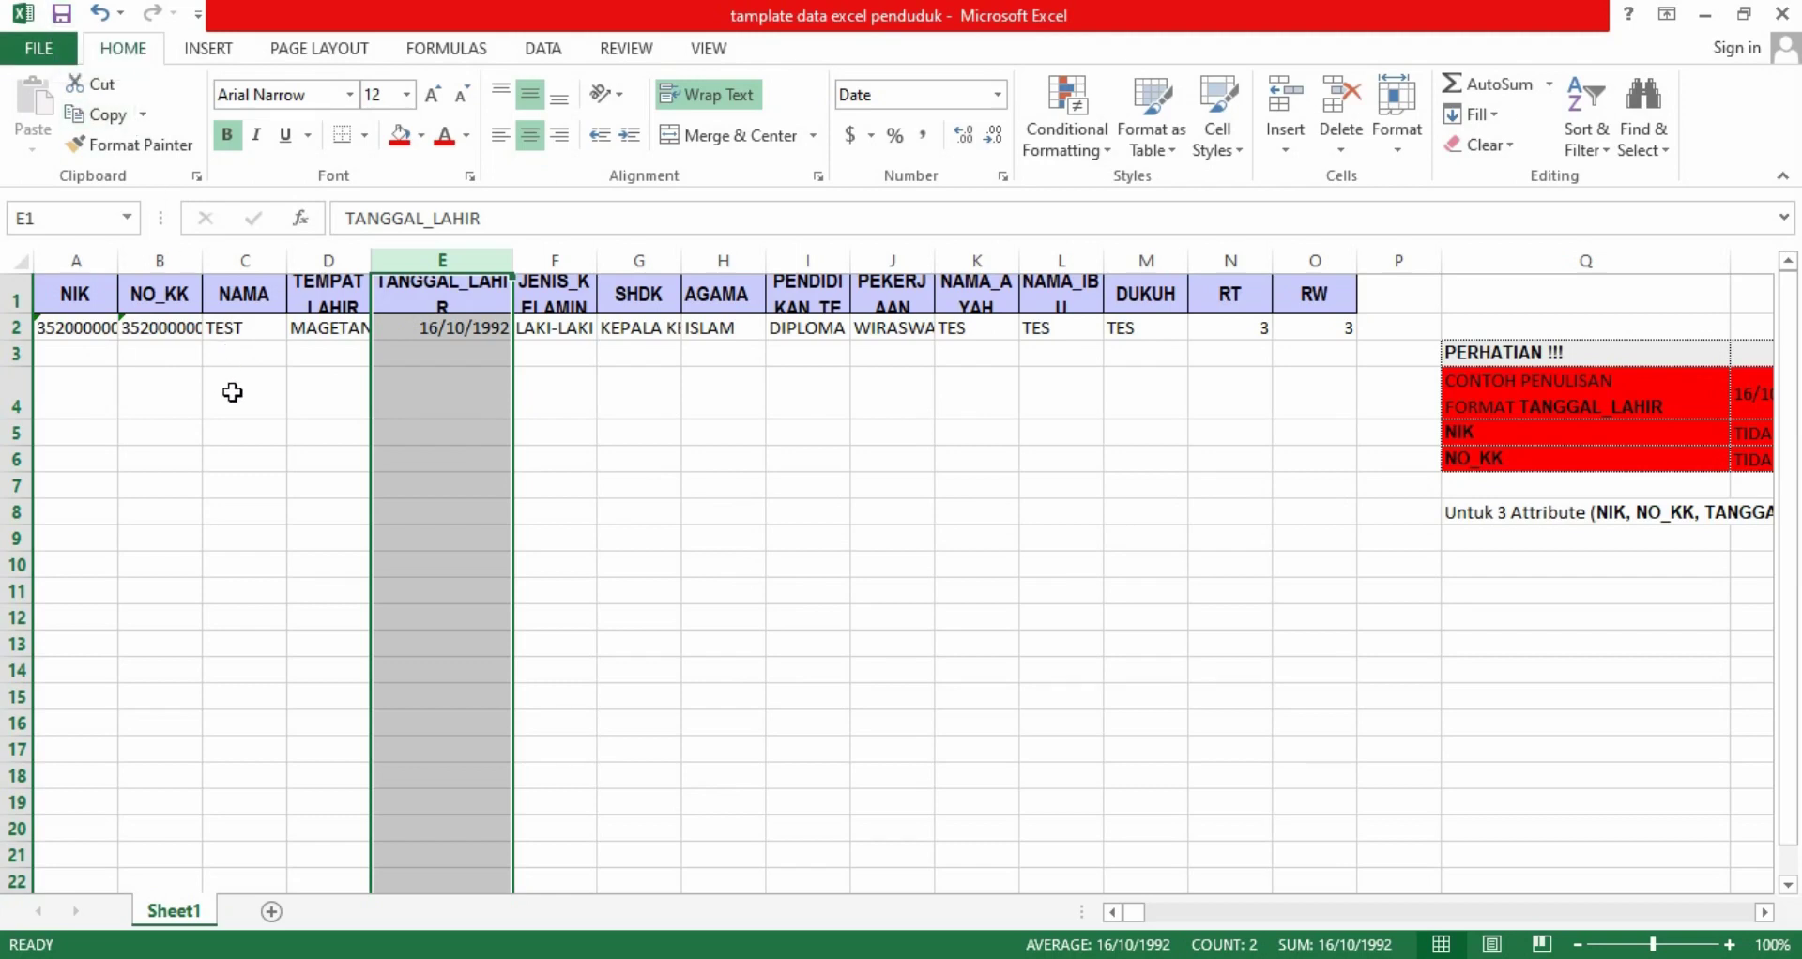
{"action": "left_click", "coordinate": [698, 387]}
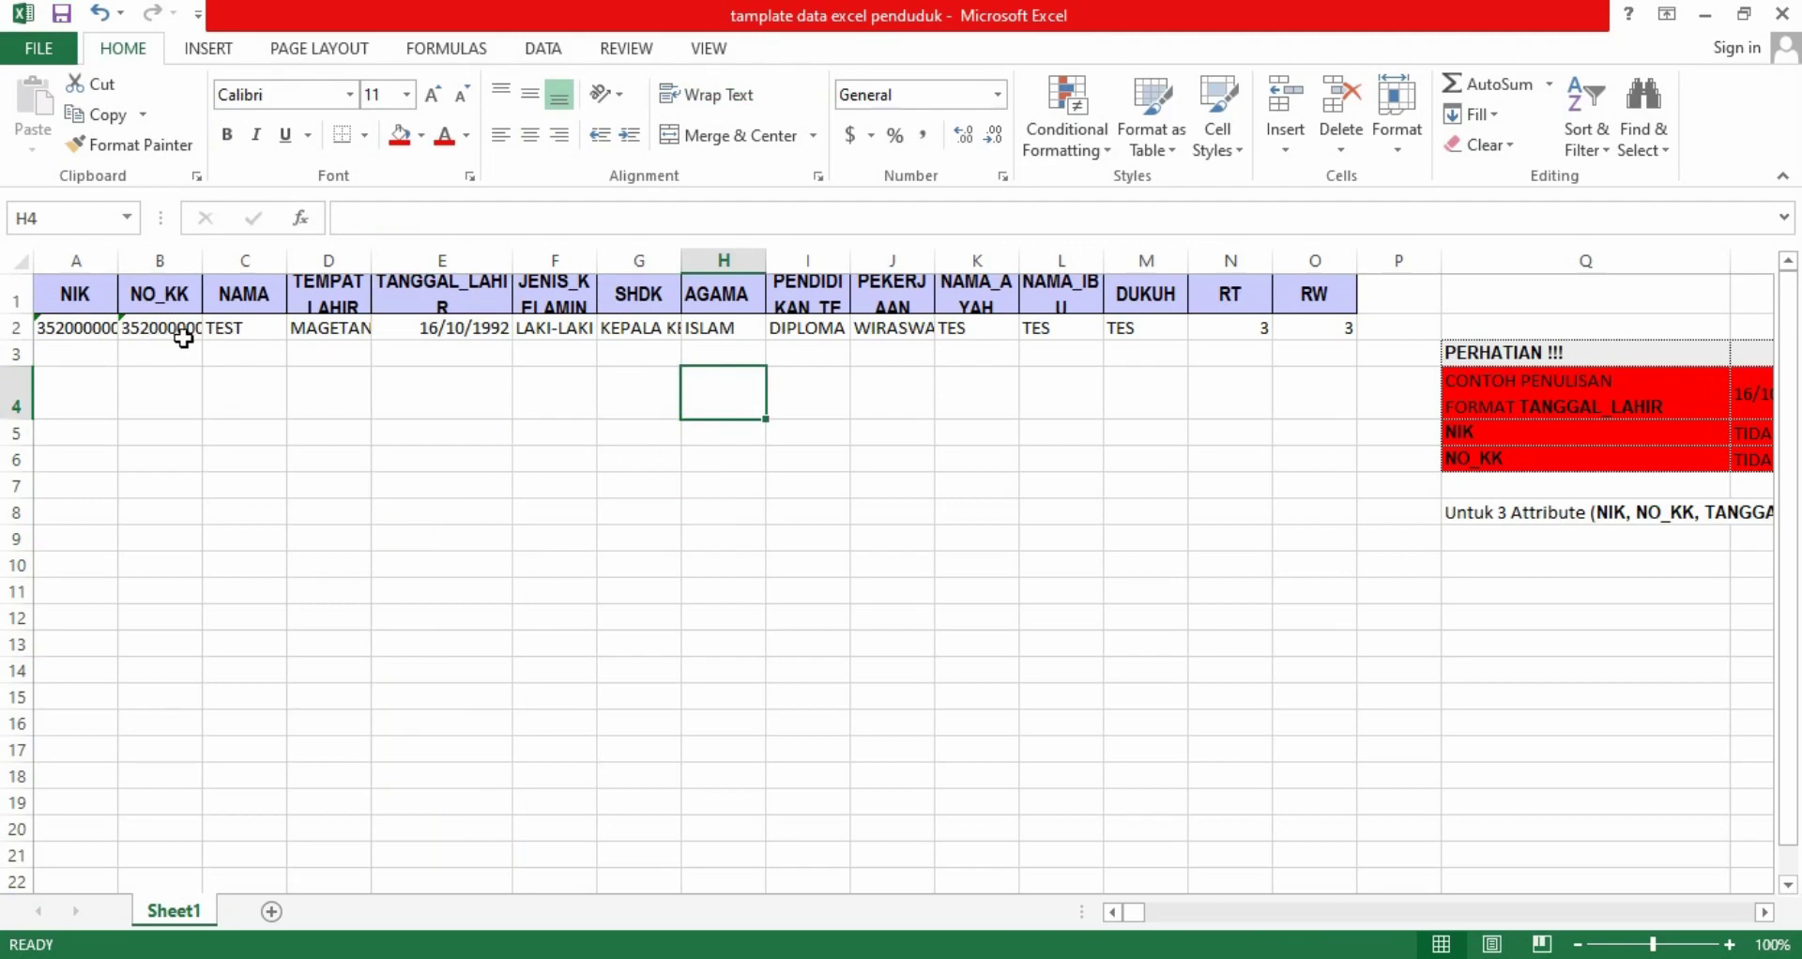
{"action": "left_click", "coordinate": [80, 338]}
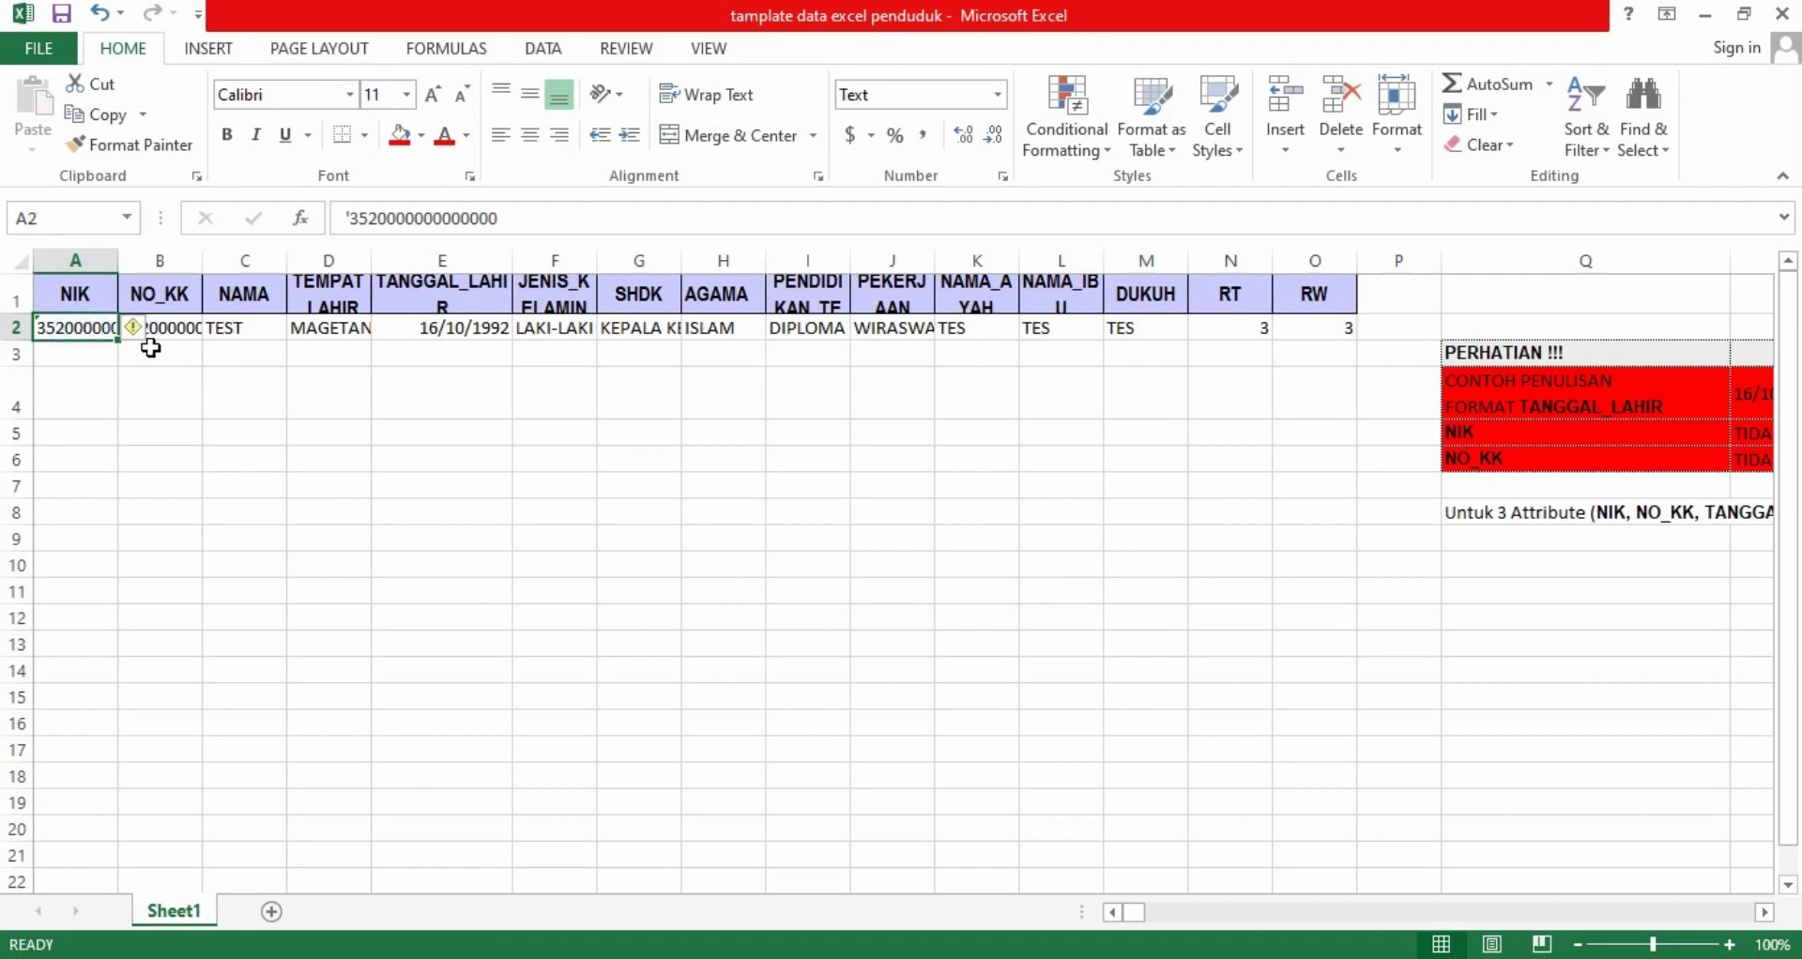
{"action": "left_click", "coordinate": [150, 349]}
{"action": "left_click_drag", "start_coordinate": [1131, 915], "coordinate": [1139, 919]}
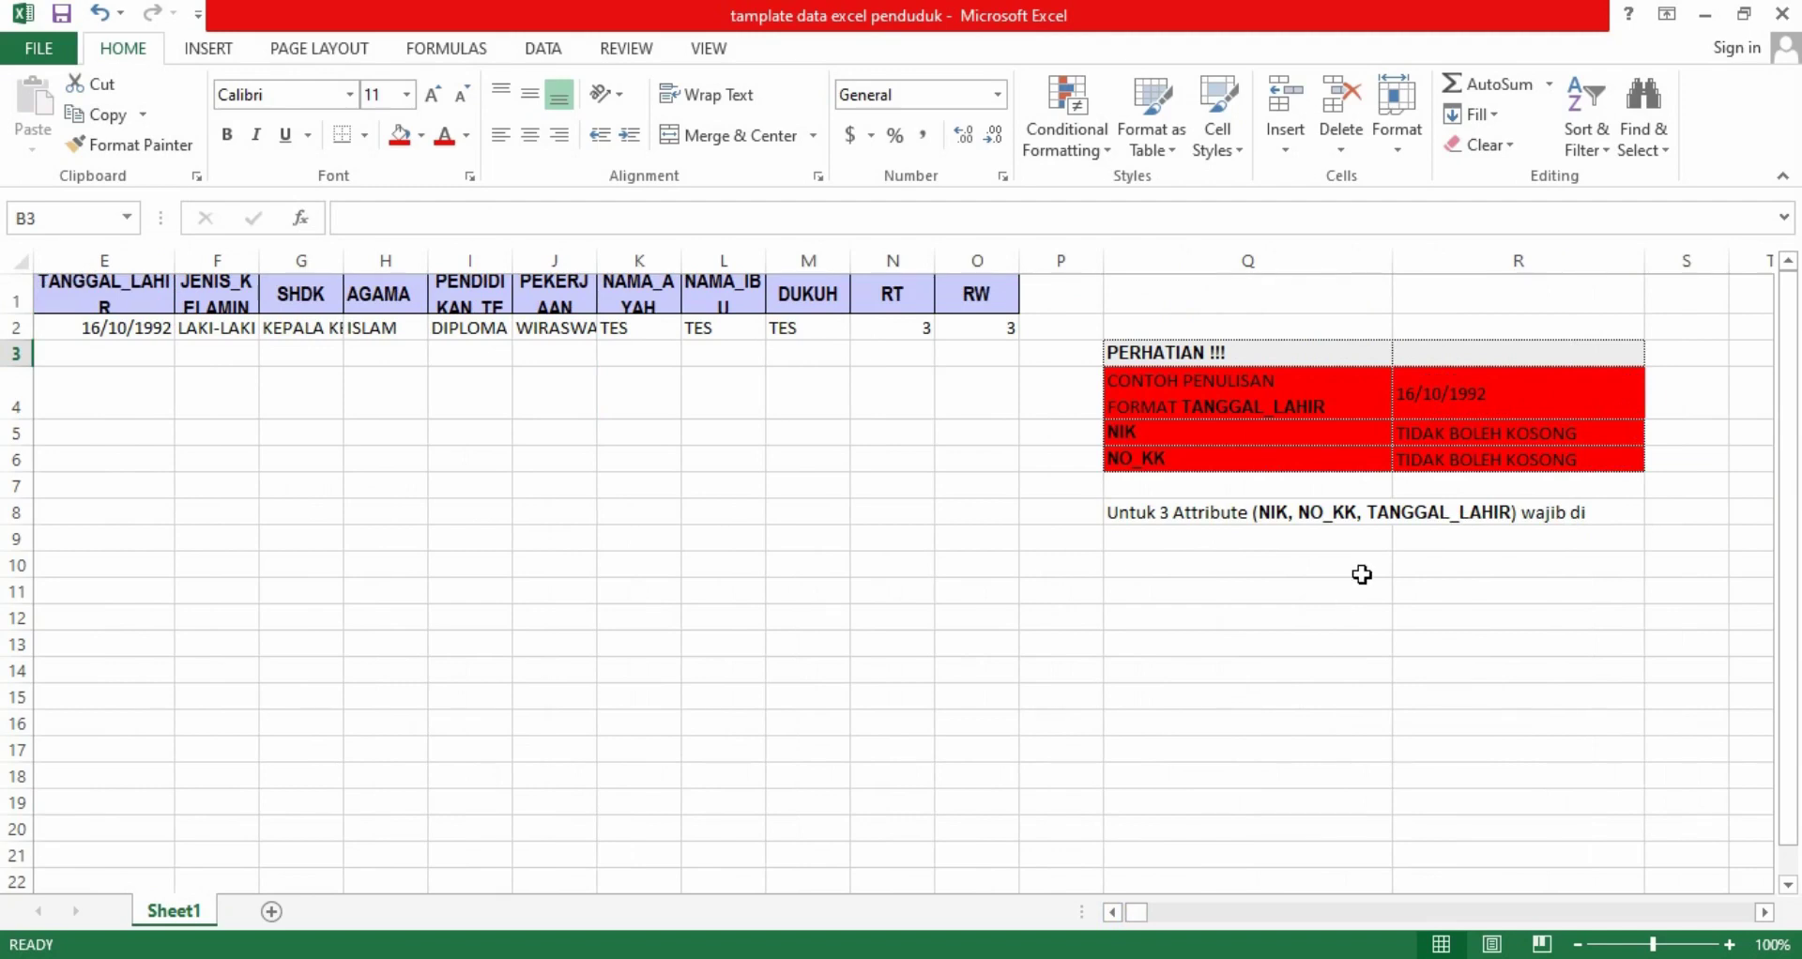
{"action": "left_click_drag", "start_coordinate": [1138, 918], "coordinate": [1132, 914]}
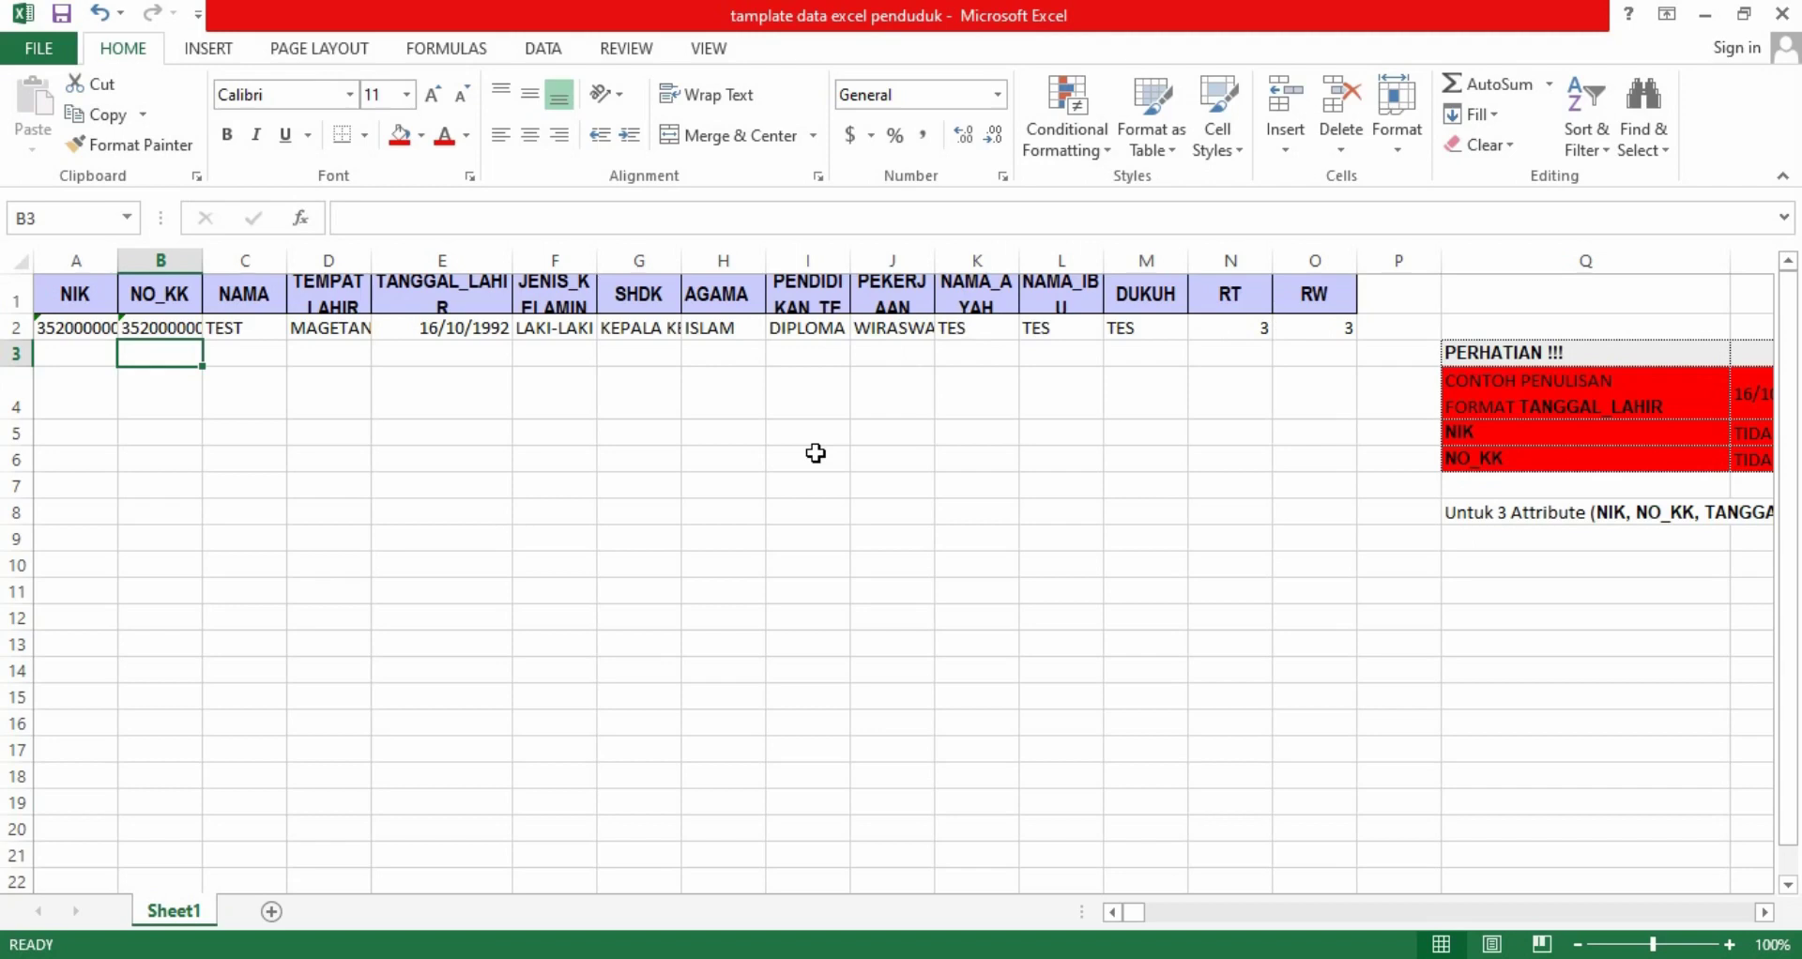
{"action": "left_click_drag", "start_coordinate": [1125, 912], "coordinate": [1125, 912]}
Bring the Chrome window forward and switch to the Sistem Informasi Desa tab.
{"action": "left_click", "coordinate": [547, 955]}
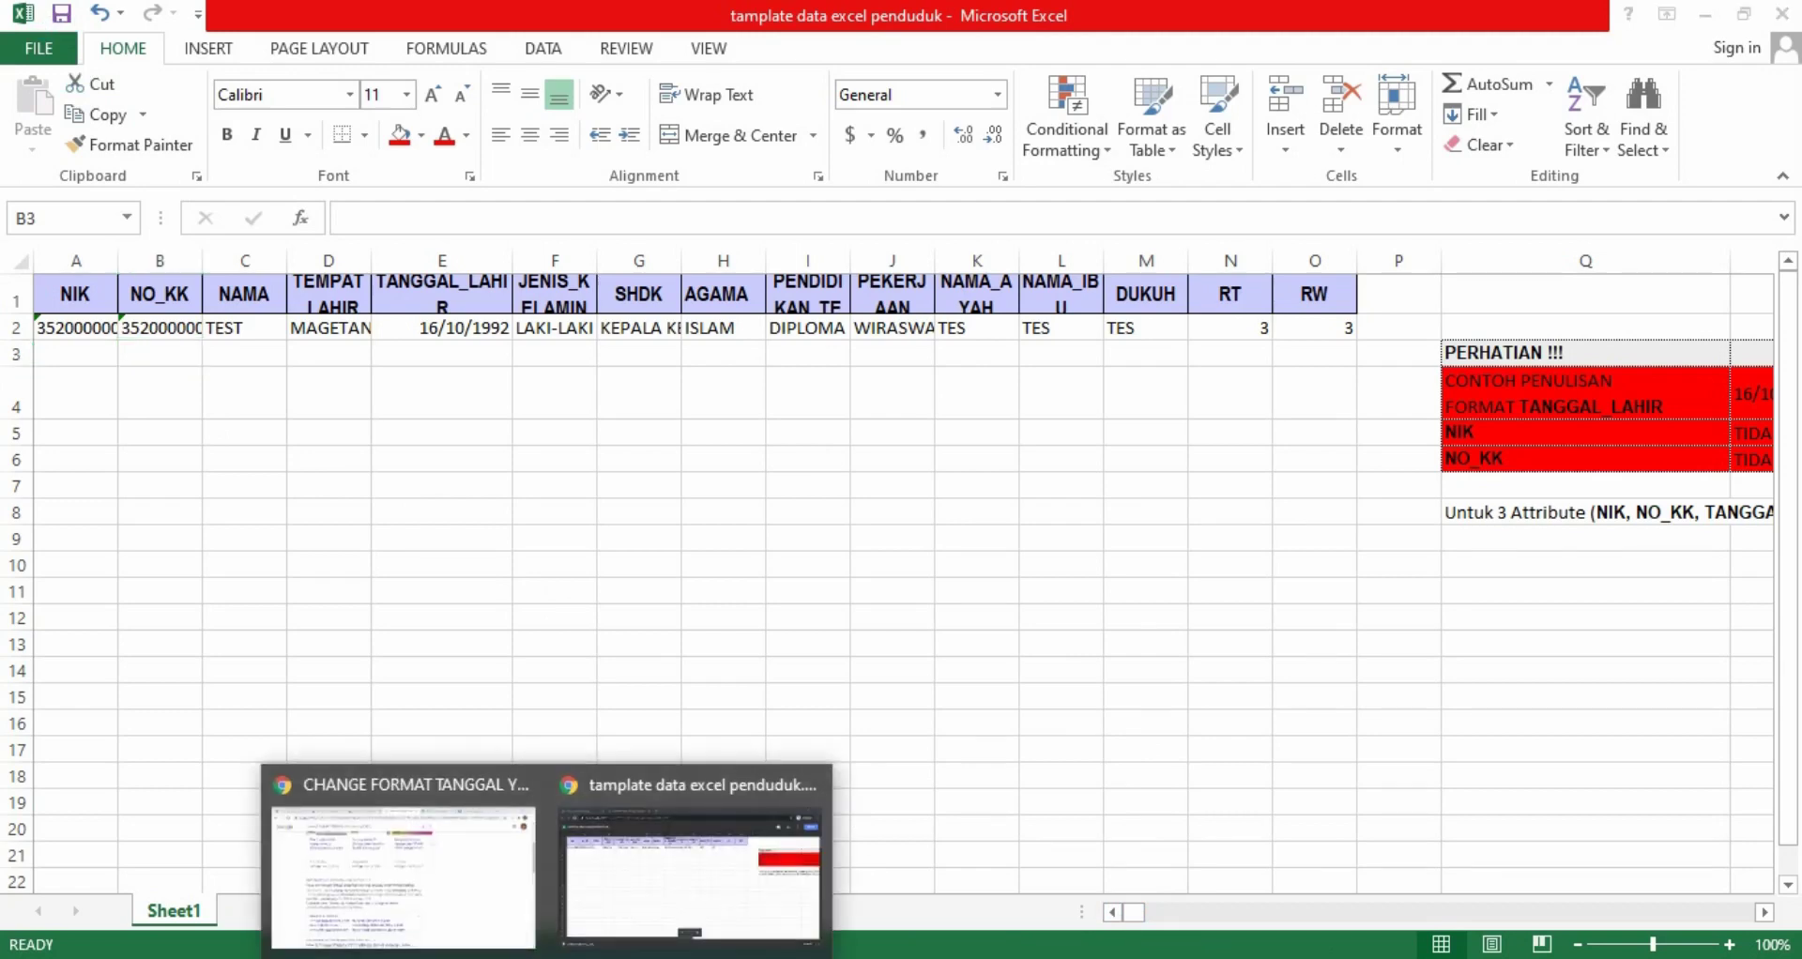
{"action": "mouse_move", "coordinate": [464, 878]}
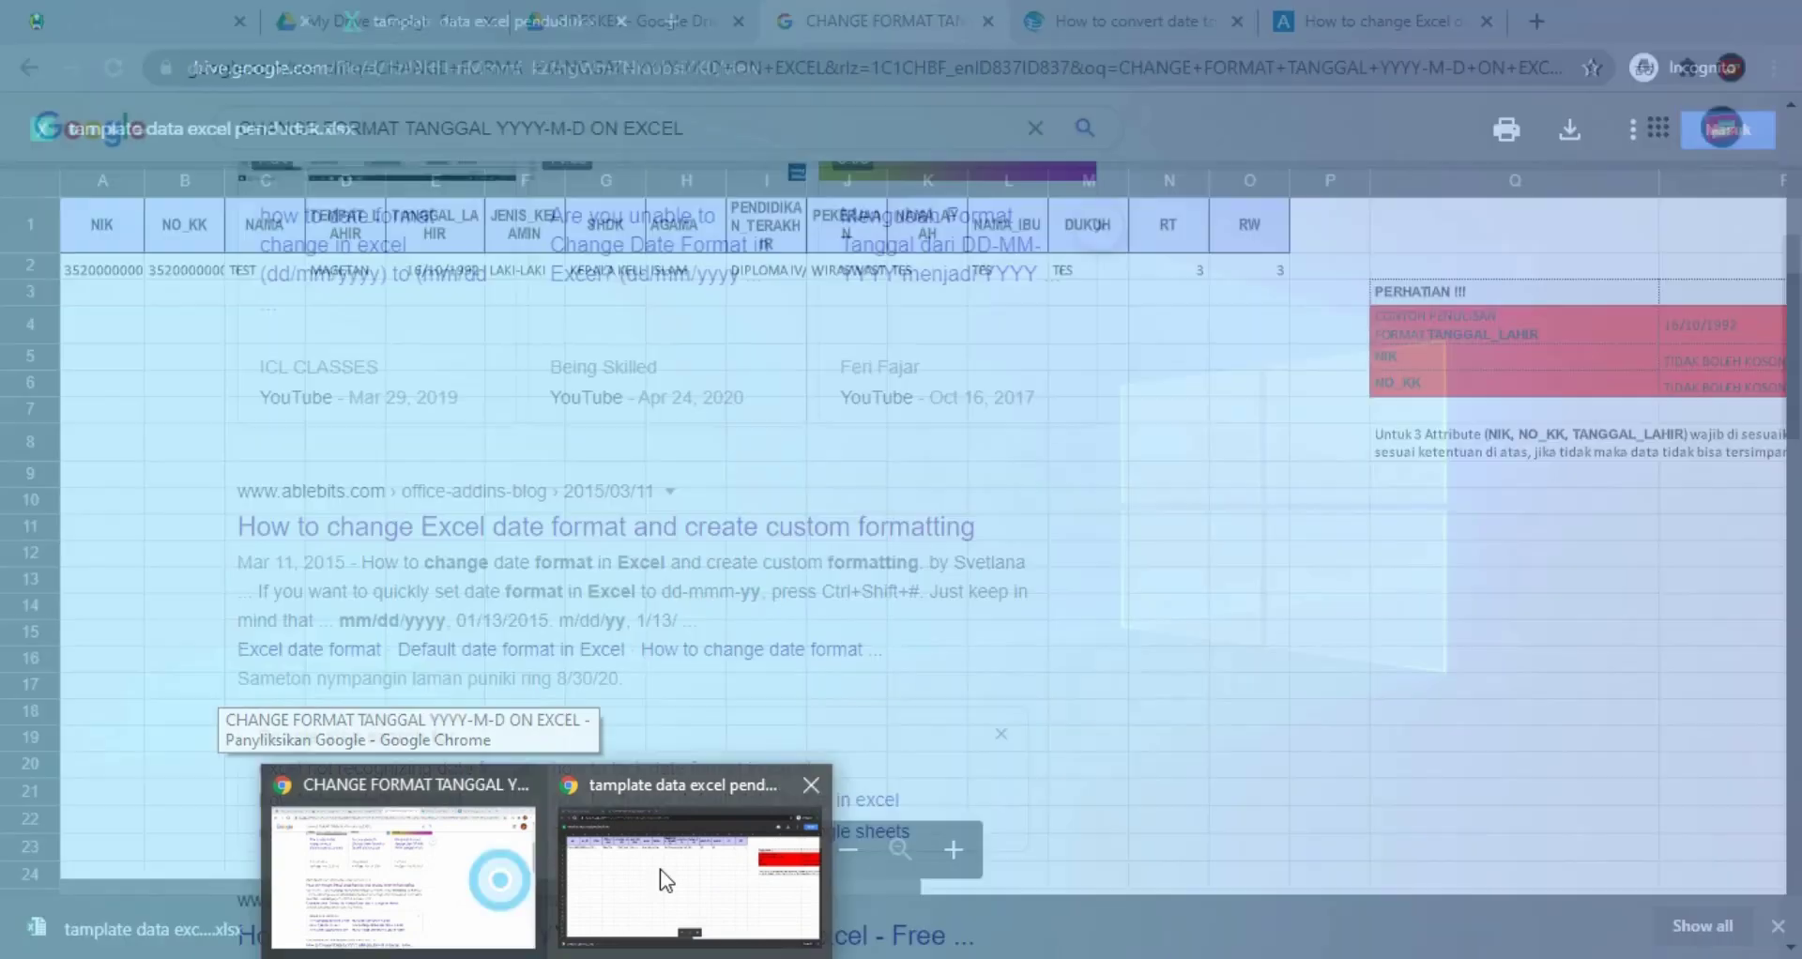
{"action": "left_click", "coordinate": [662, 869]}
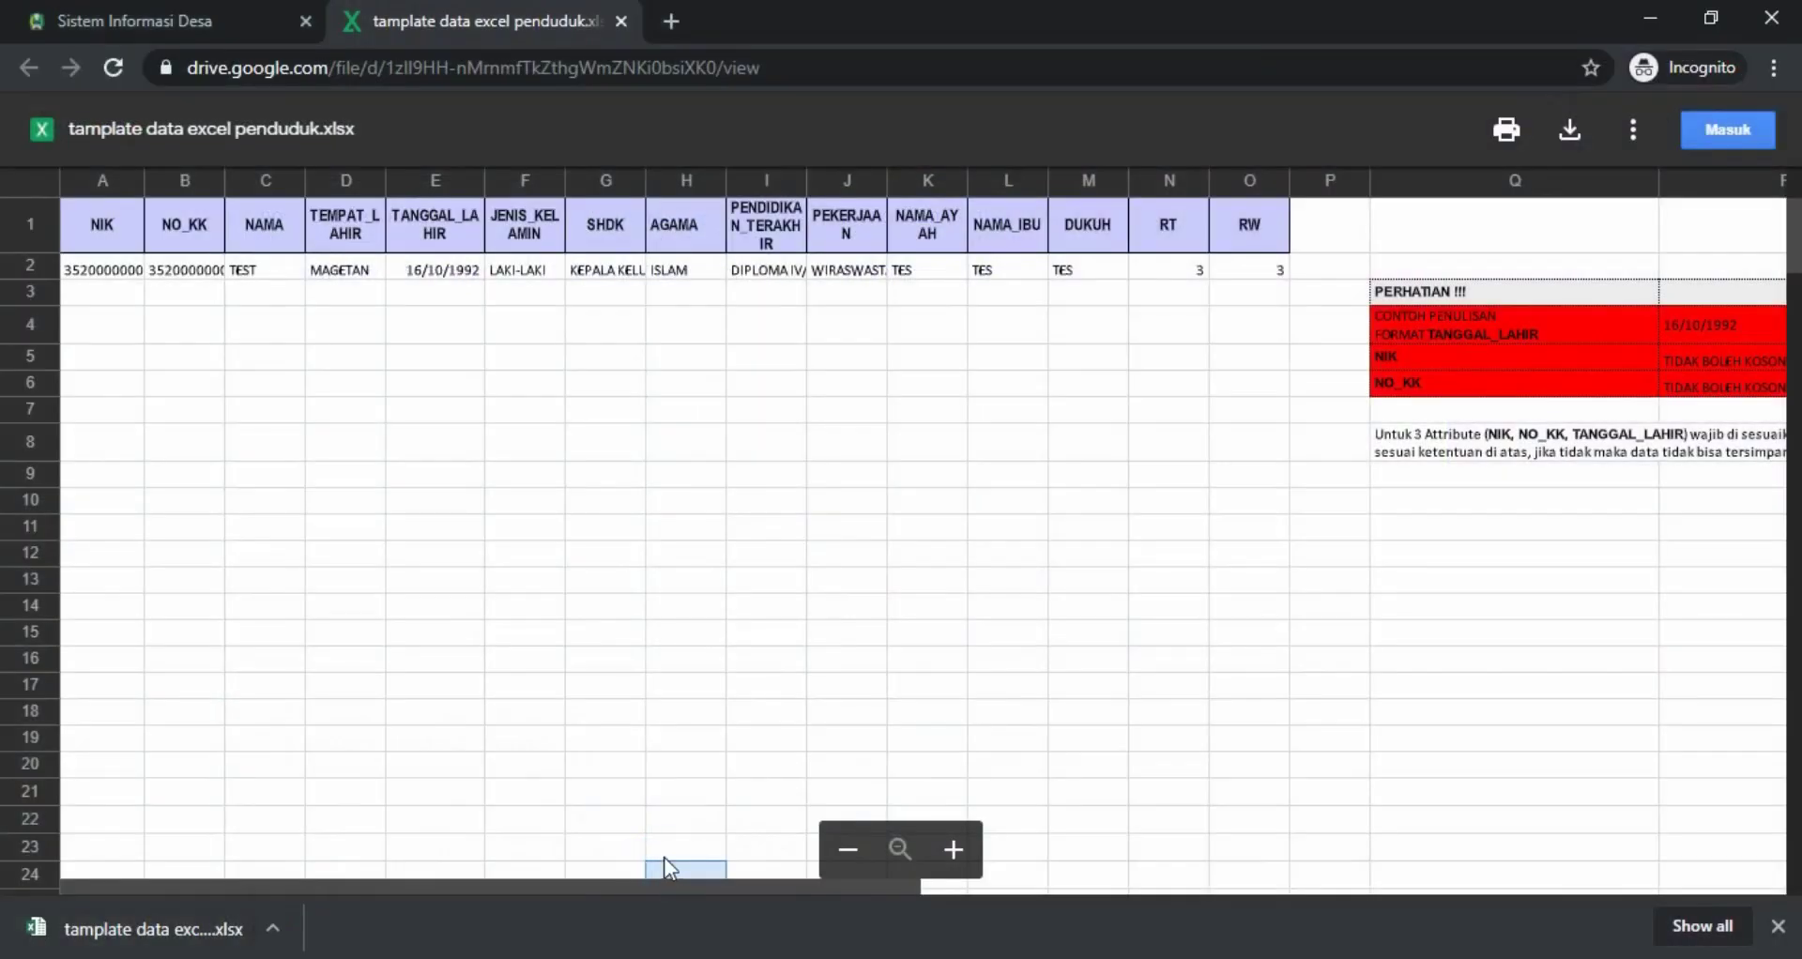
{"action": "left_click", "coordinate": [182, 21]}
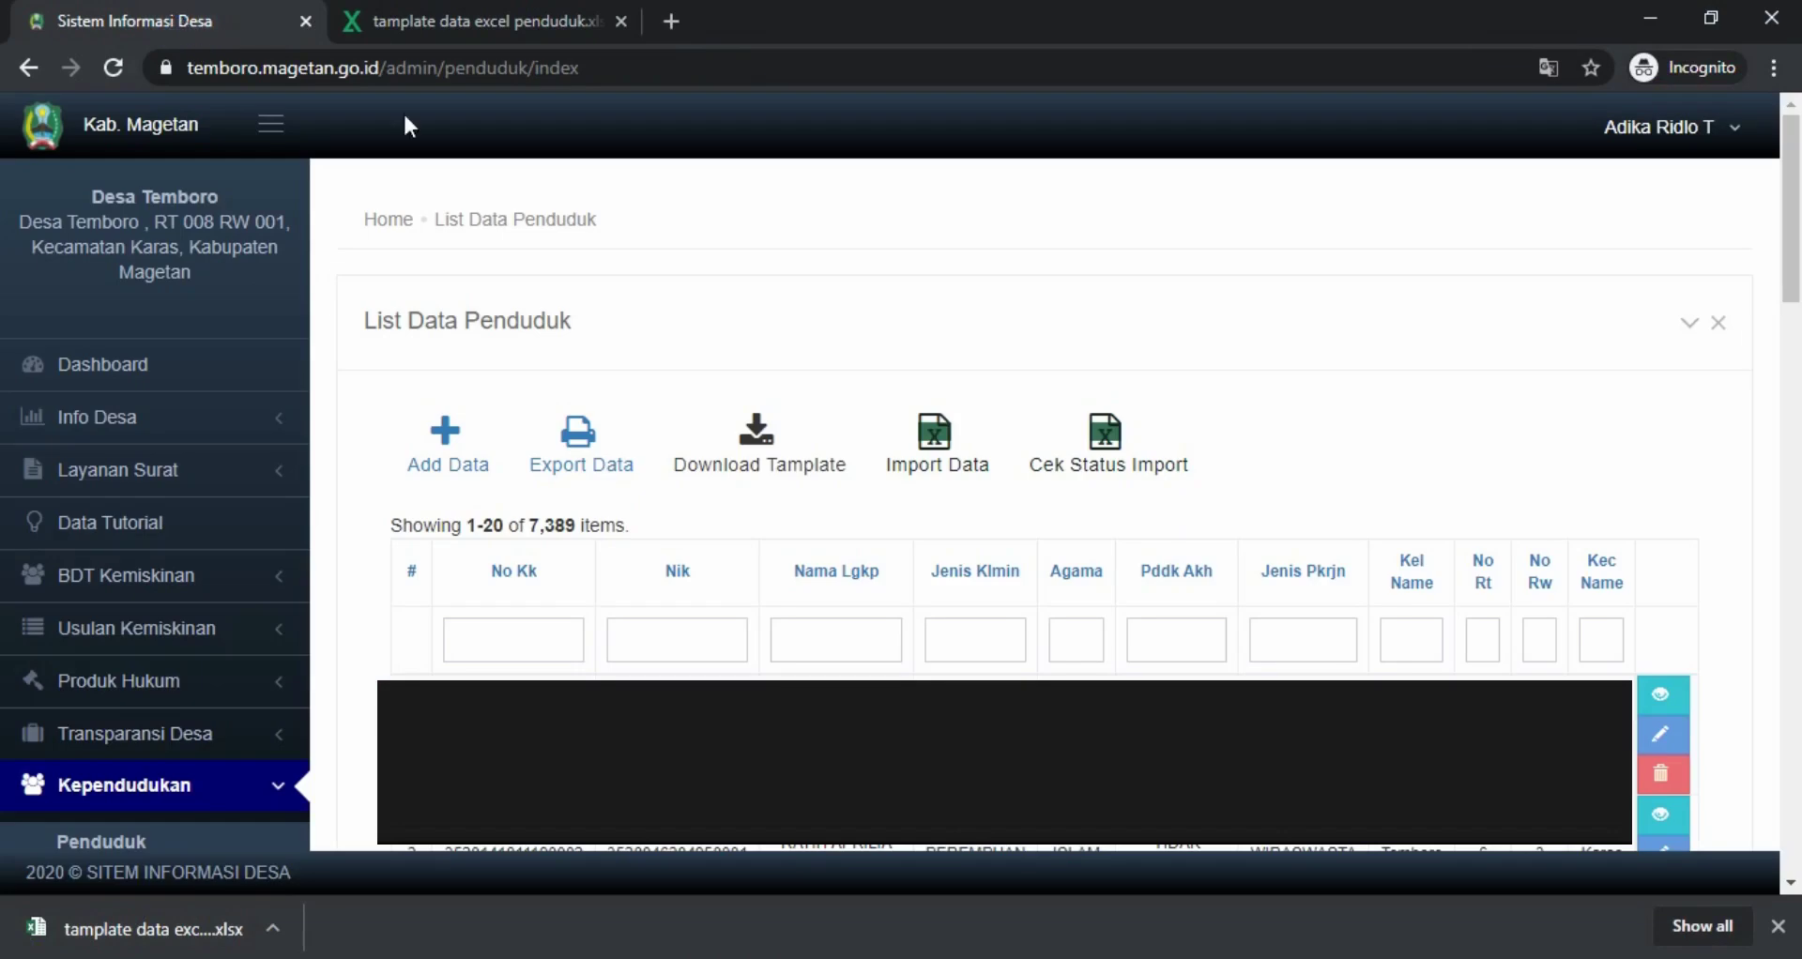
Open Import Data Penduduk and attach tamplate data excel penduduk from DATA (E:) > IMPORT DATA.
{"action": "left_click", "coordinate": [912, 263]}
{"action": "left_click", "coordinate": [946, 457]}
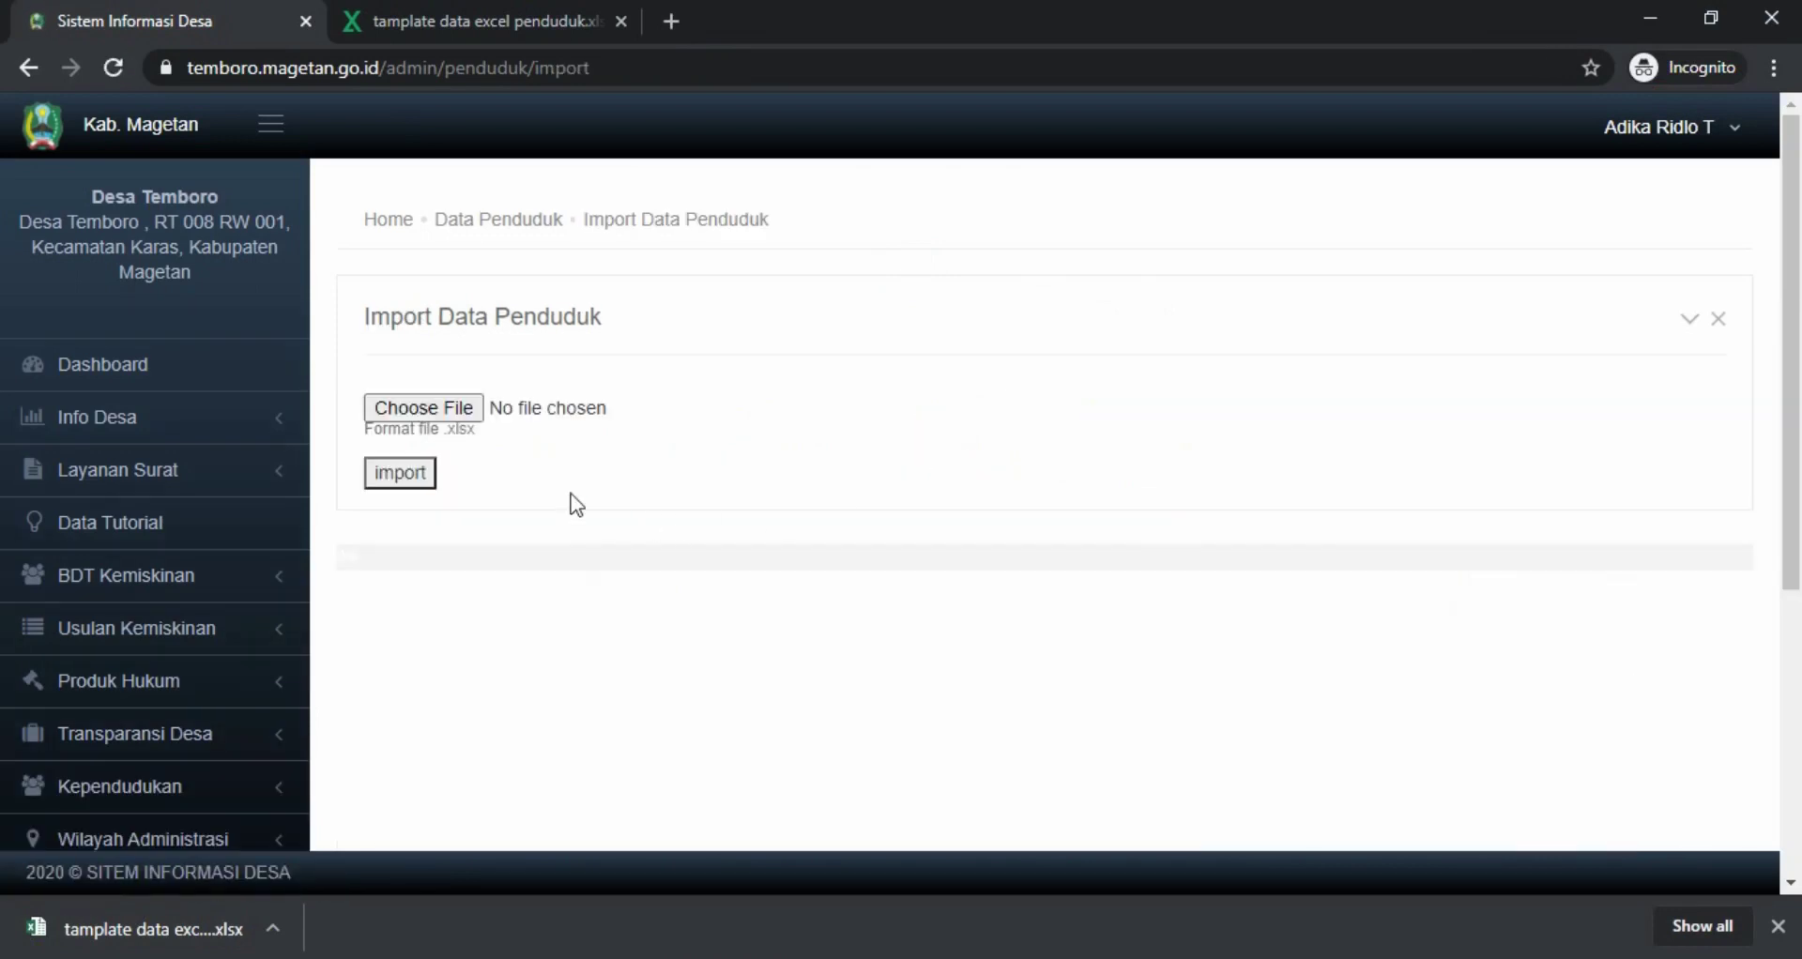
{"action": "left_click", "coordinate": [437, 405]}
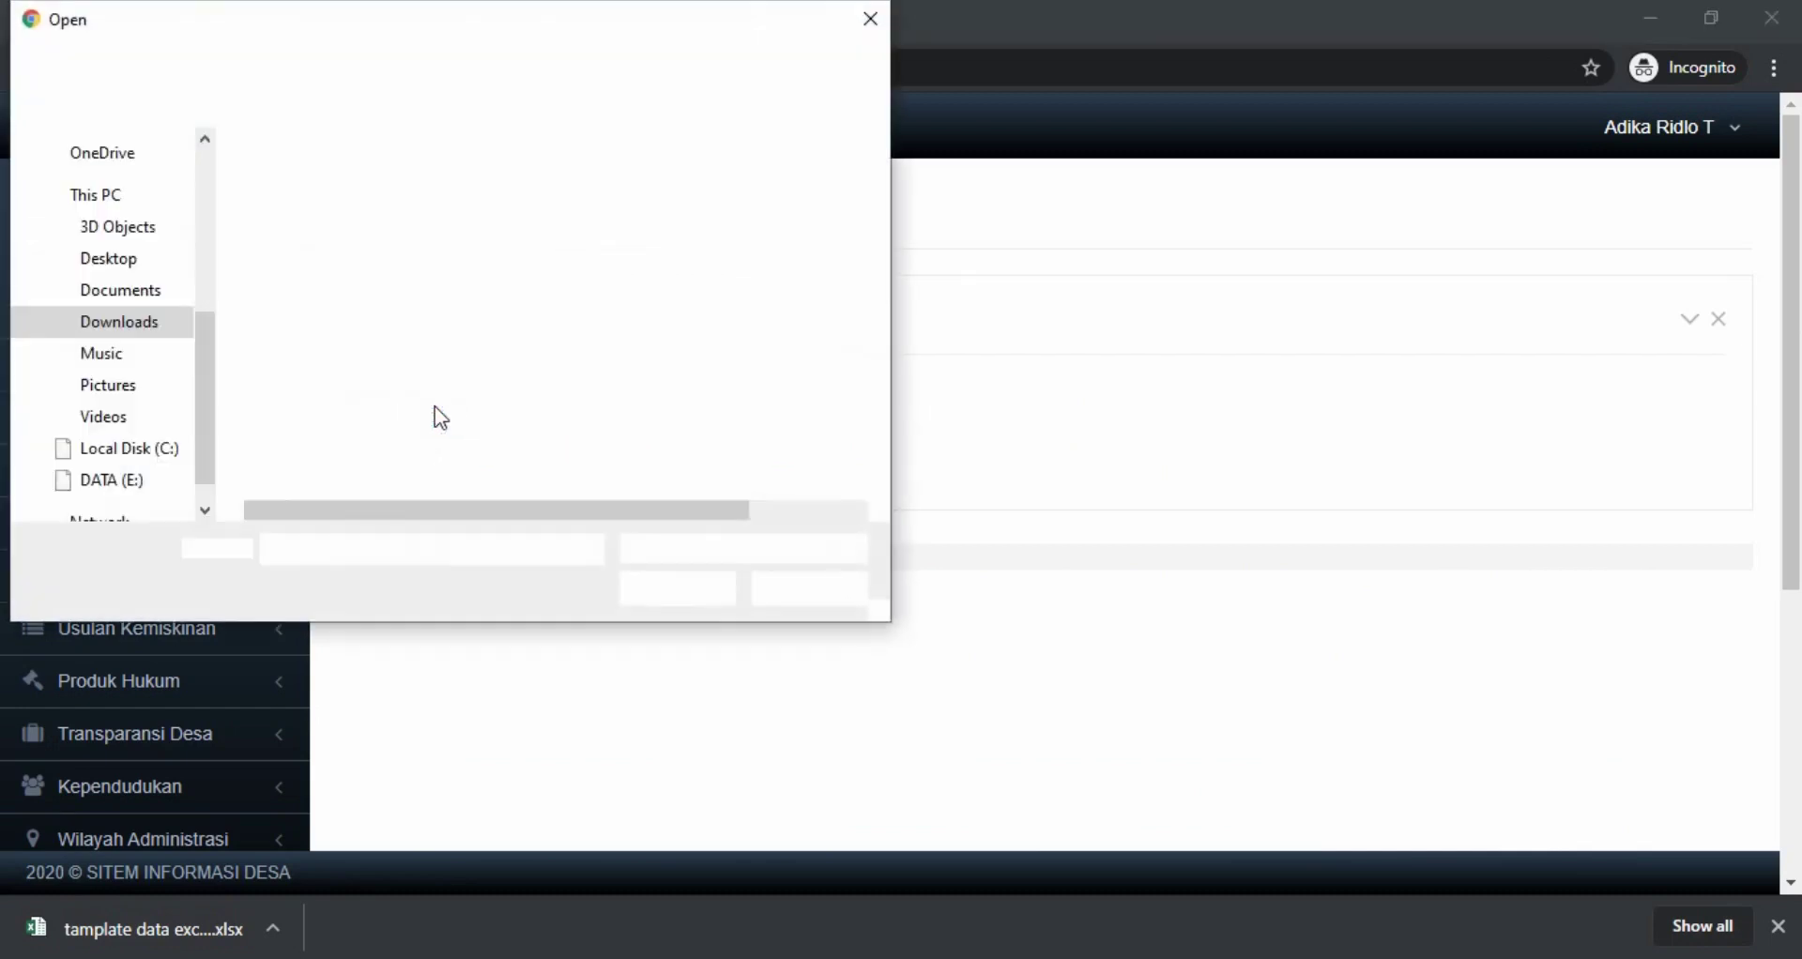
{"action": "scroll", "coordinate": [205, 362], "scroll_direction": "down", "scroll_amount": 1}
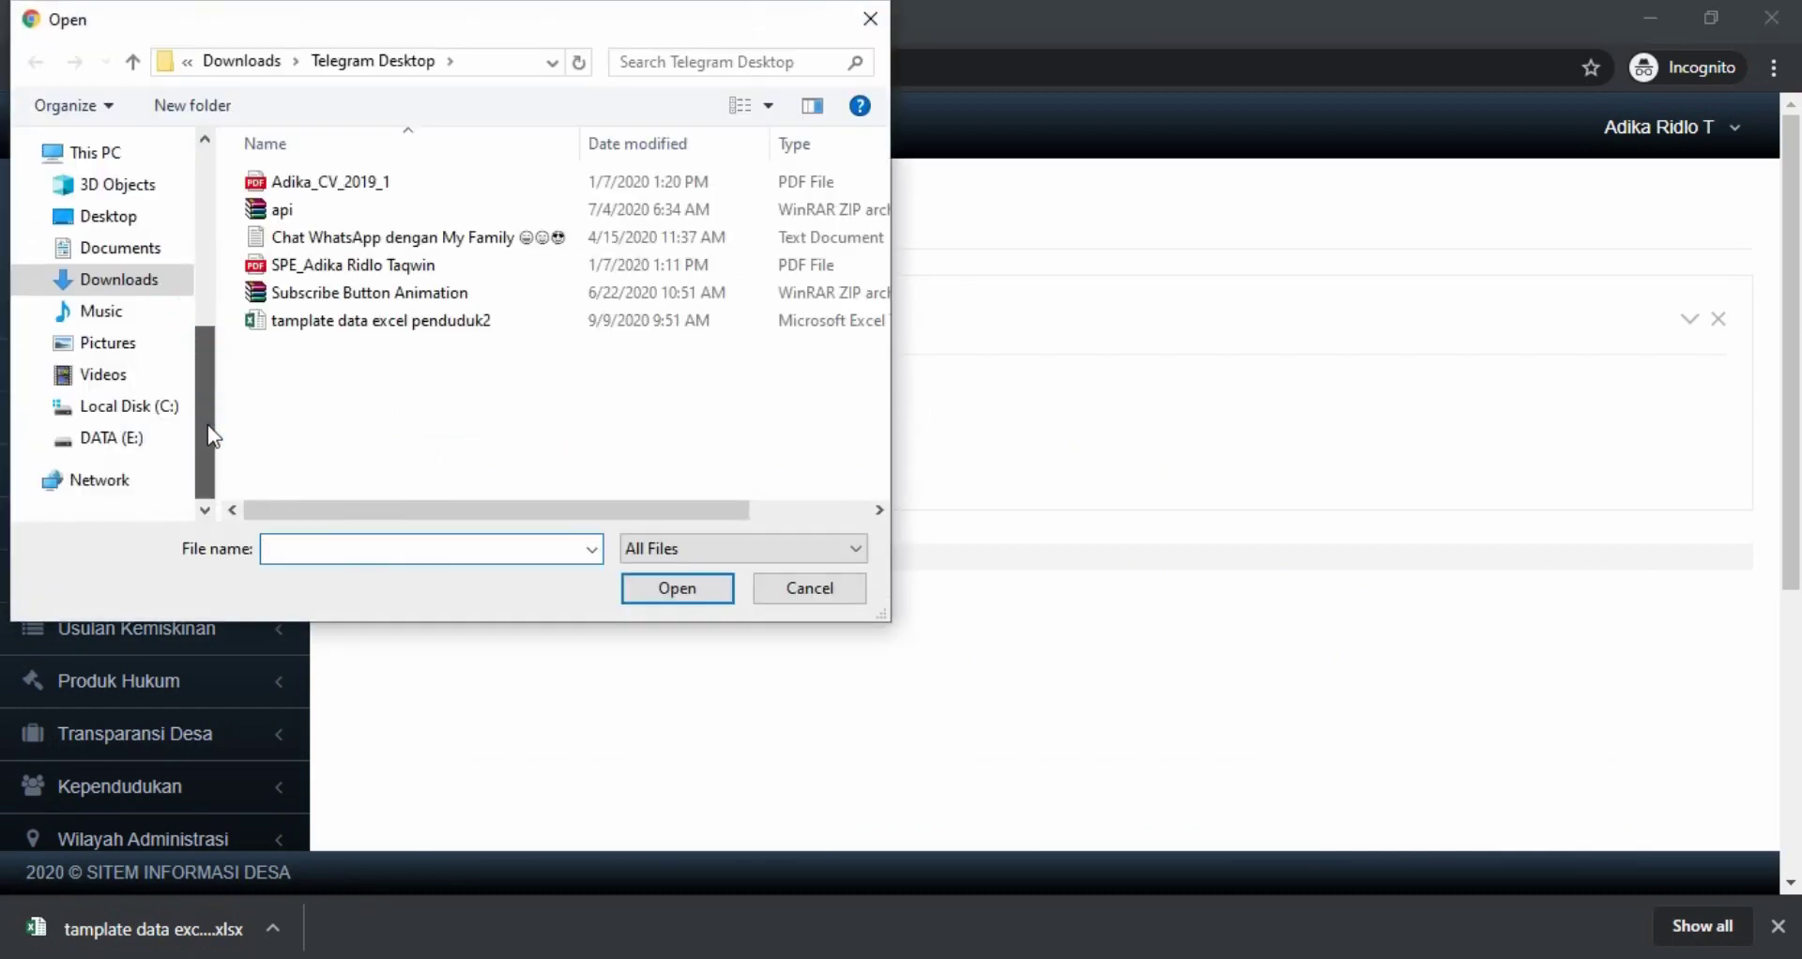
{"action": "left_click", "coordinate": [129, 438]}
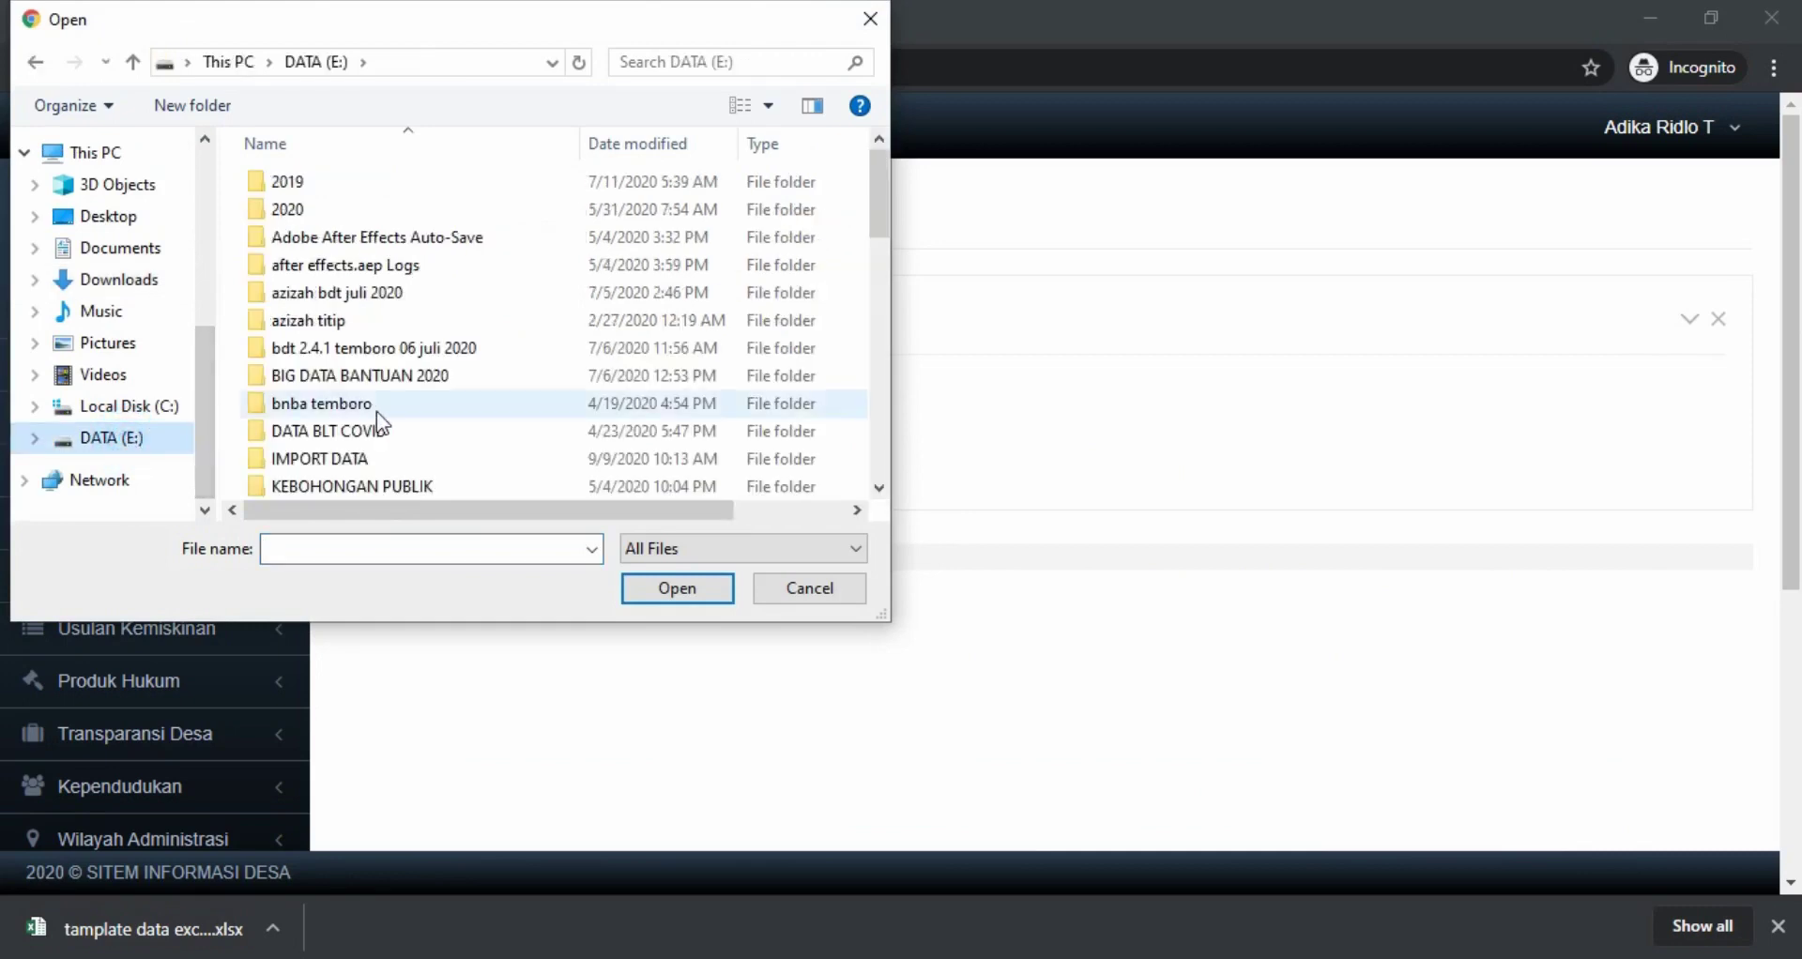
{"action": "scroll", "coordinate": [375, 411], "scroll_direction": "down", "scroll_amount": 1}
{"action": "double_click", "coordinate": [329, 373]}
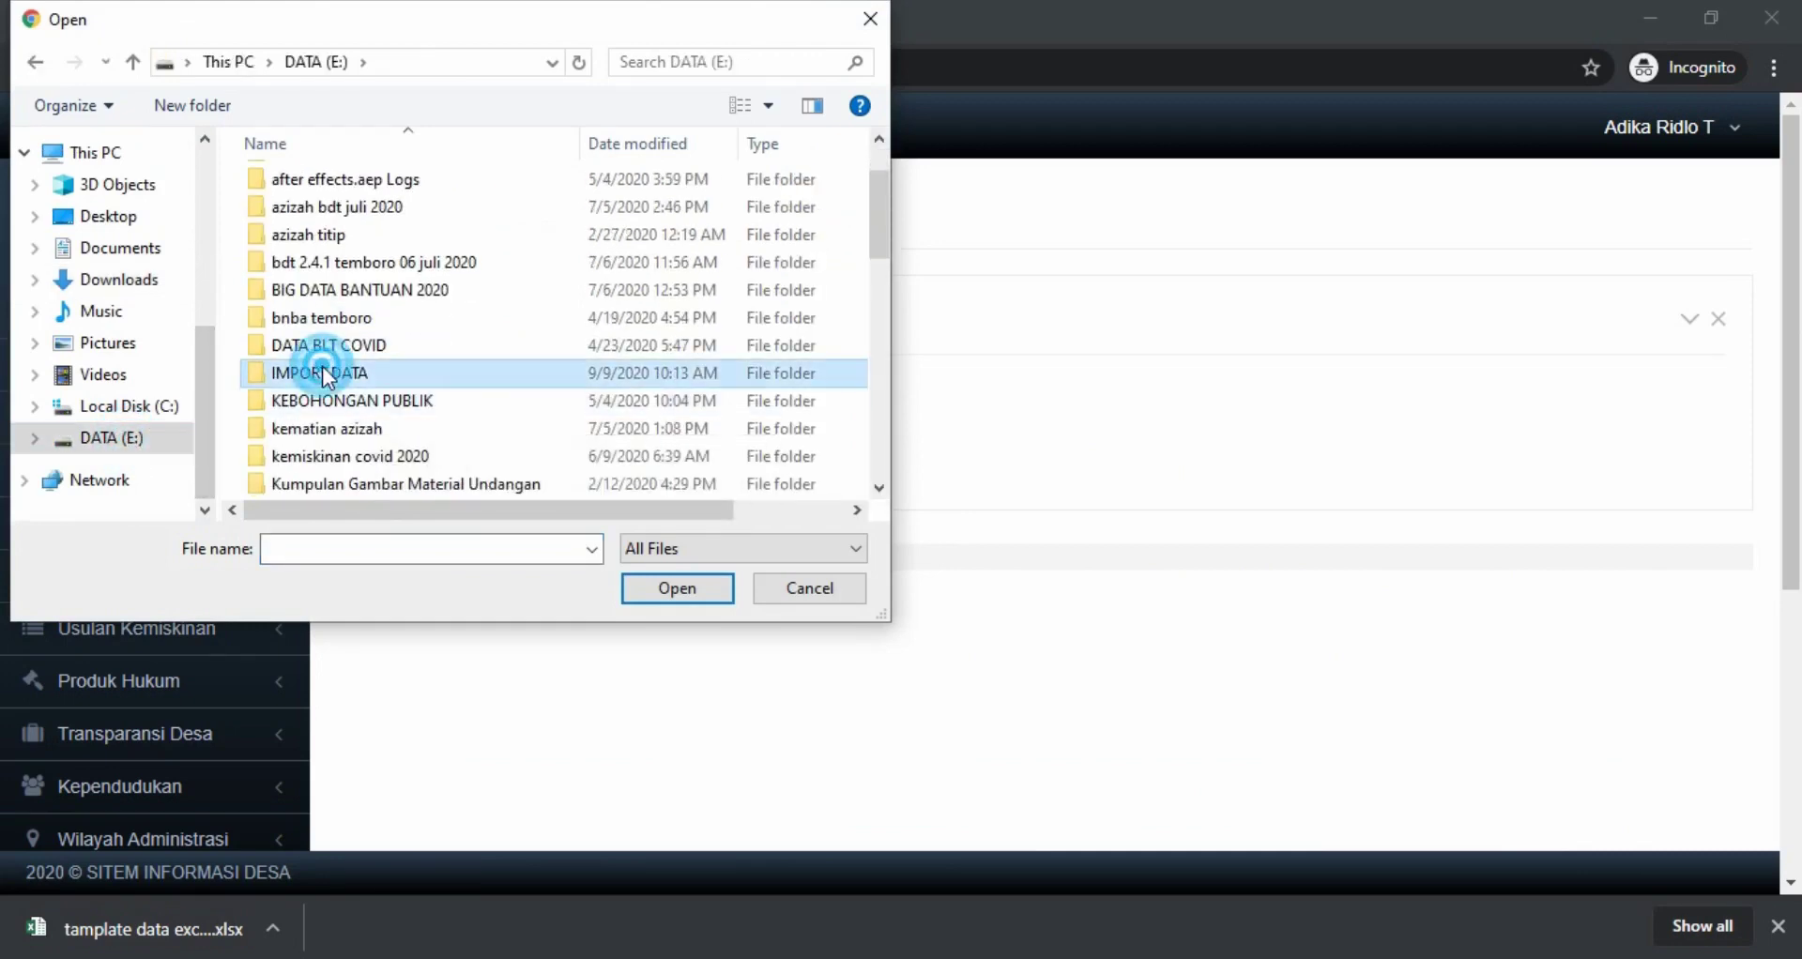
{"action": "left_click", "coordinate": [370, 187]}
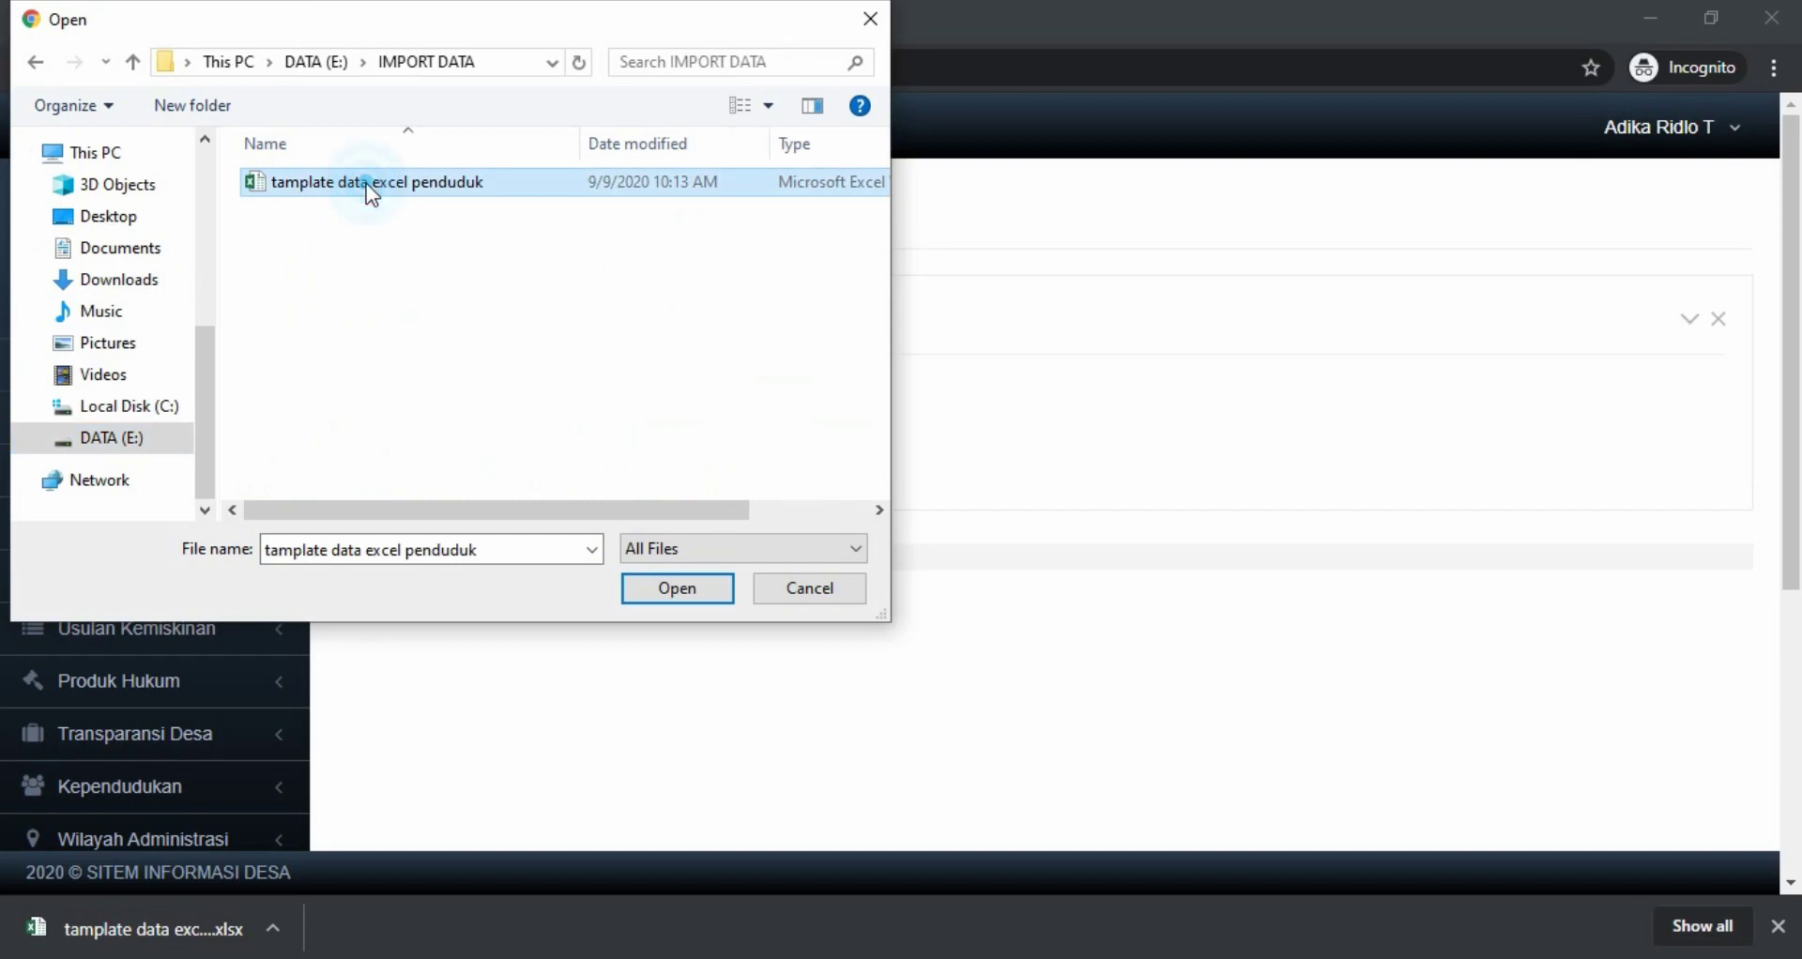
{"action": "left_click", "coordinate": [678, 586]}
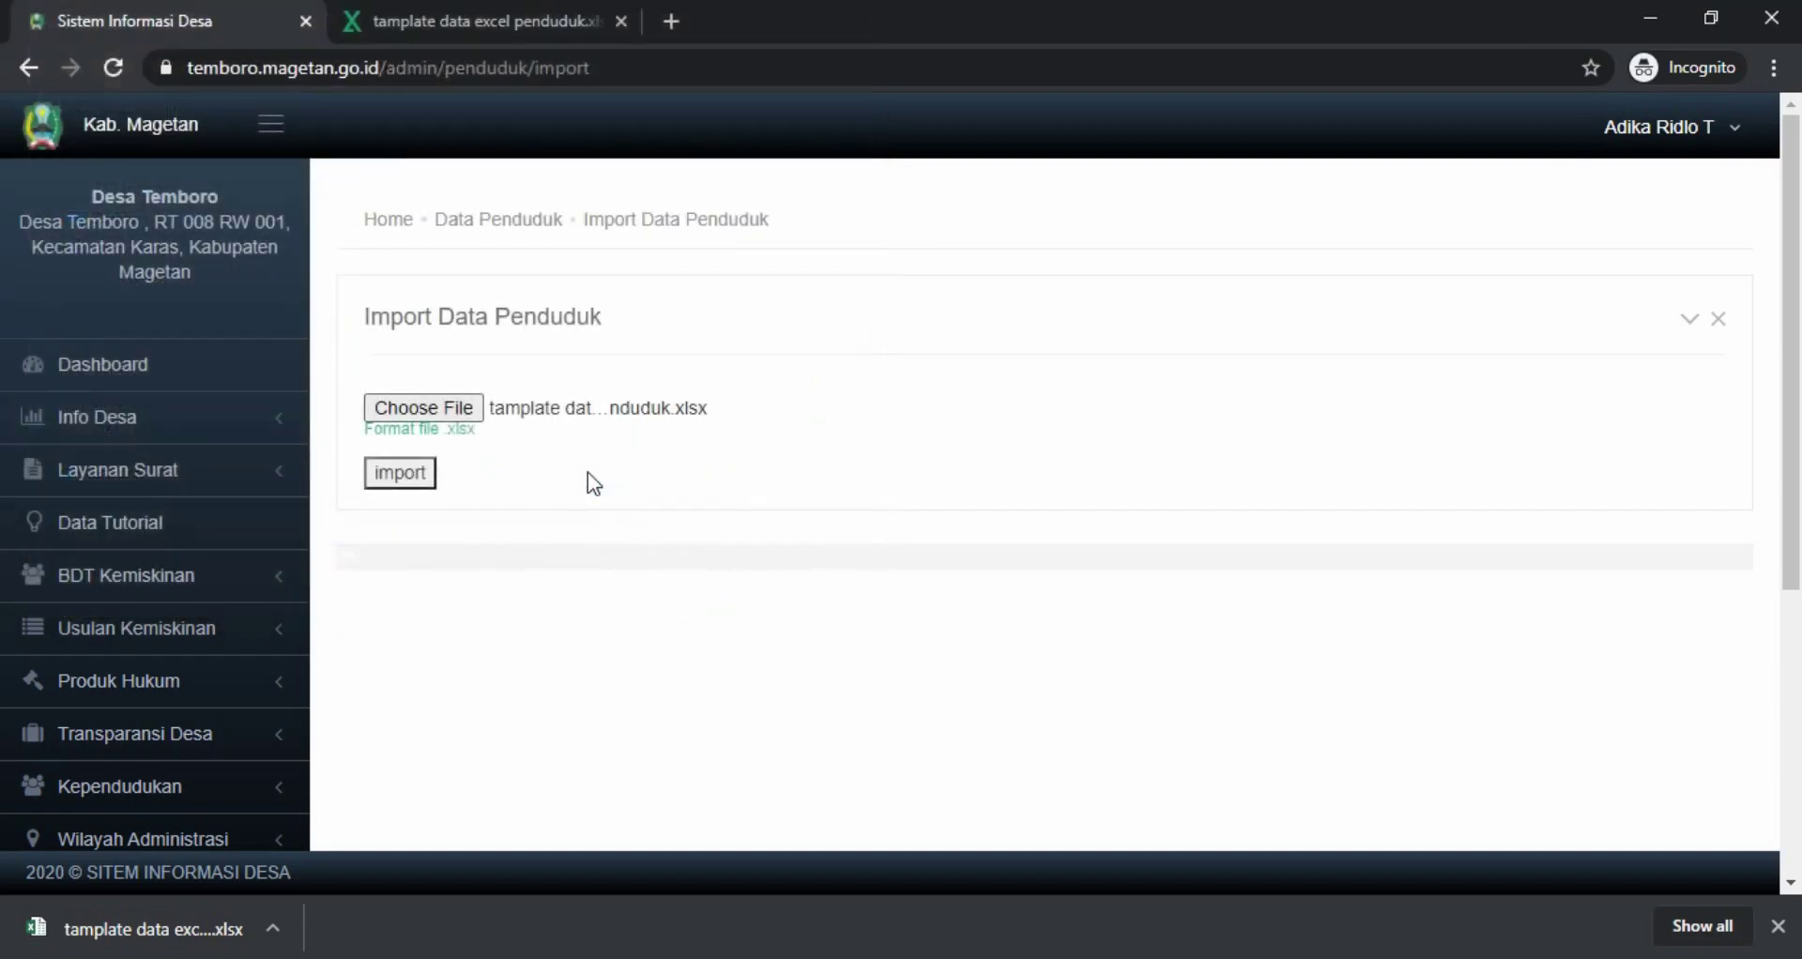
Start the resident import and wait for the 'Proses import data selesai' message.
{"action": "left_click", "coordinate": [400, 473]}
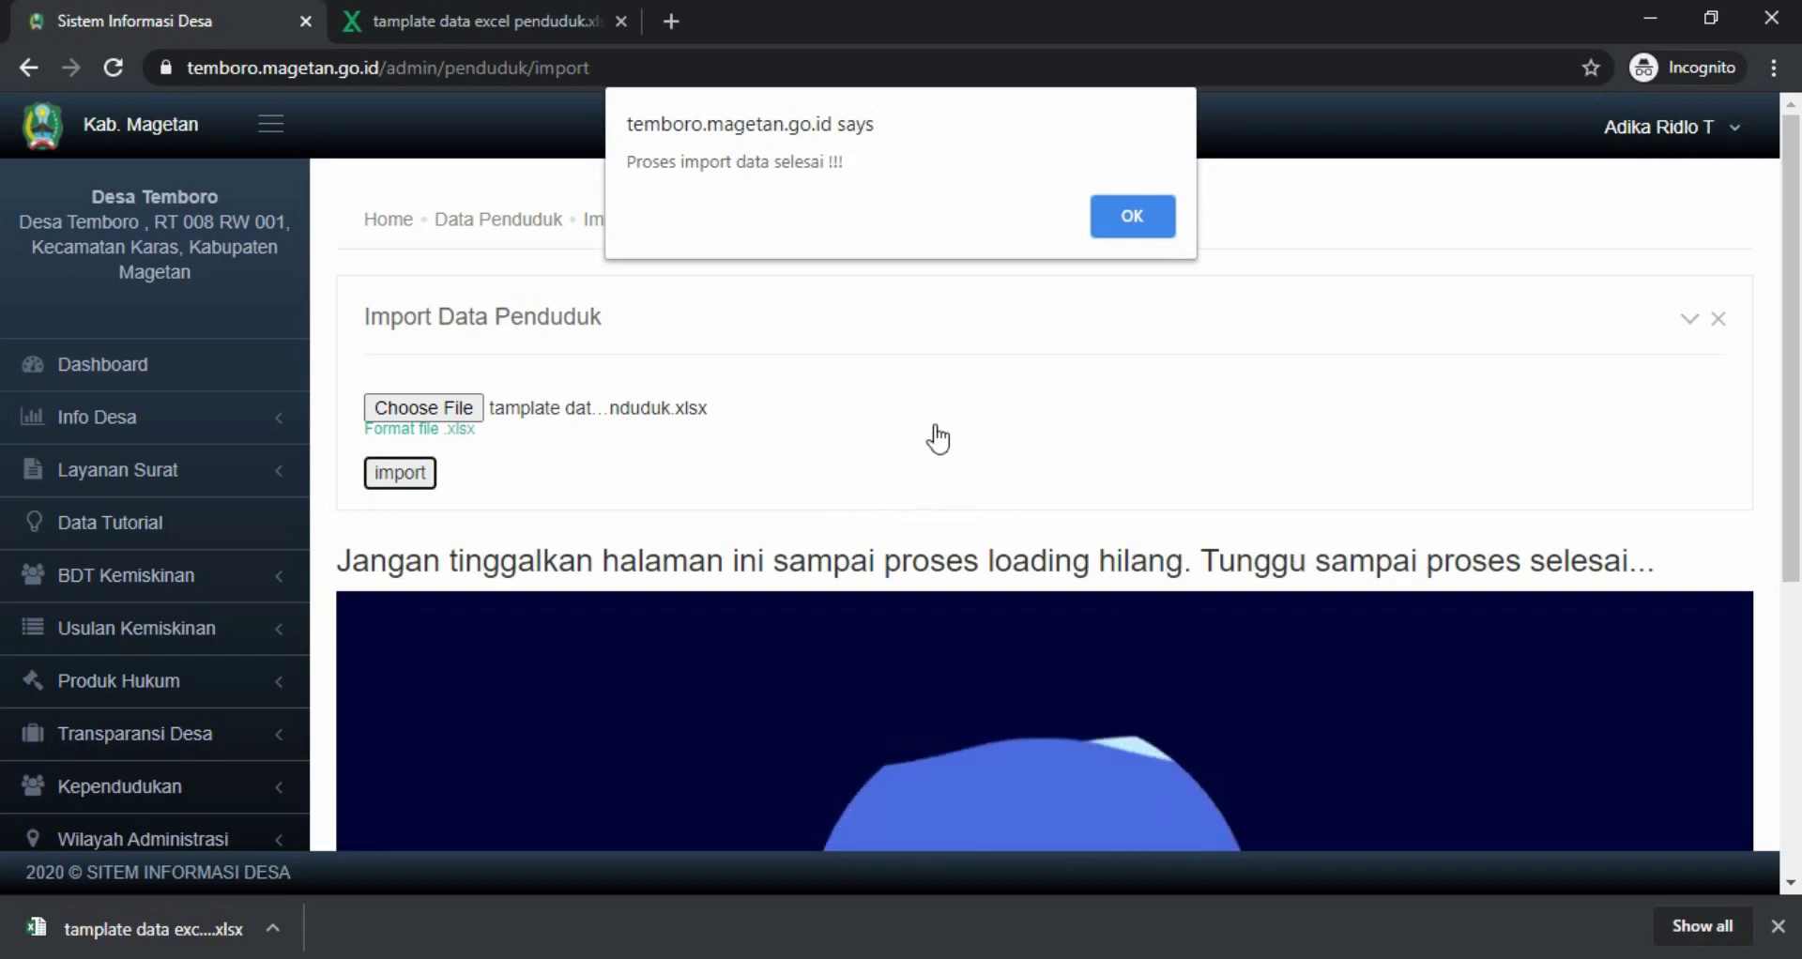
{"action": "left_click_drag", "start_coordinate": [847, 162], "coordinate": [626, 165]}
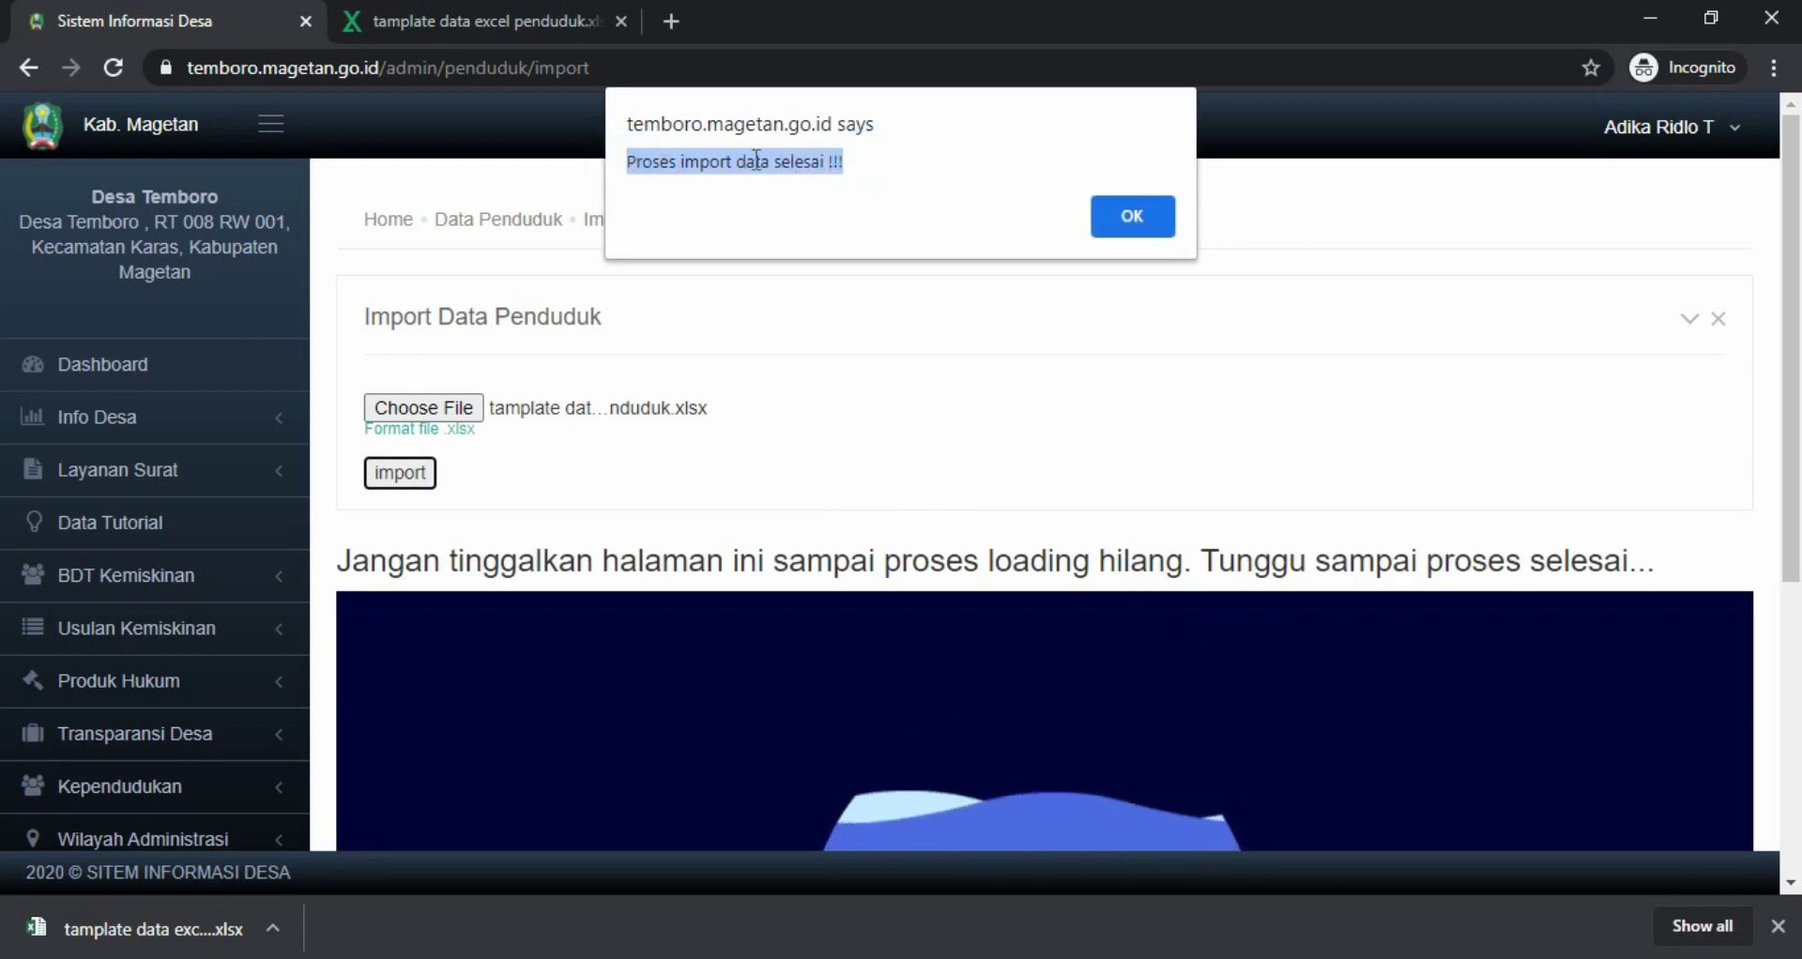
{"action": "left_click", "coordinate": [872, 178]}
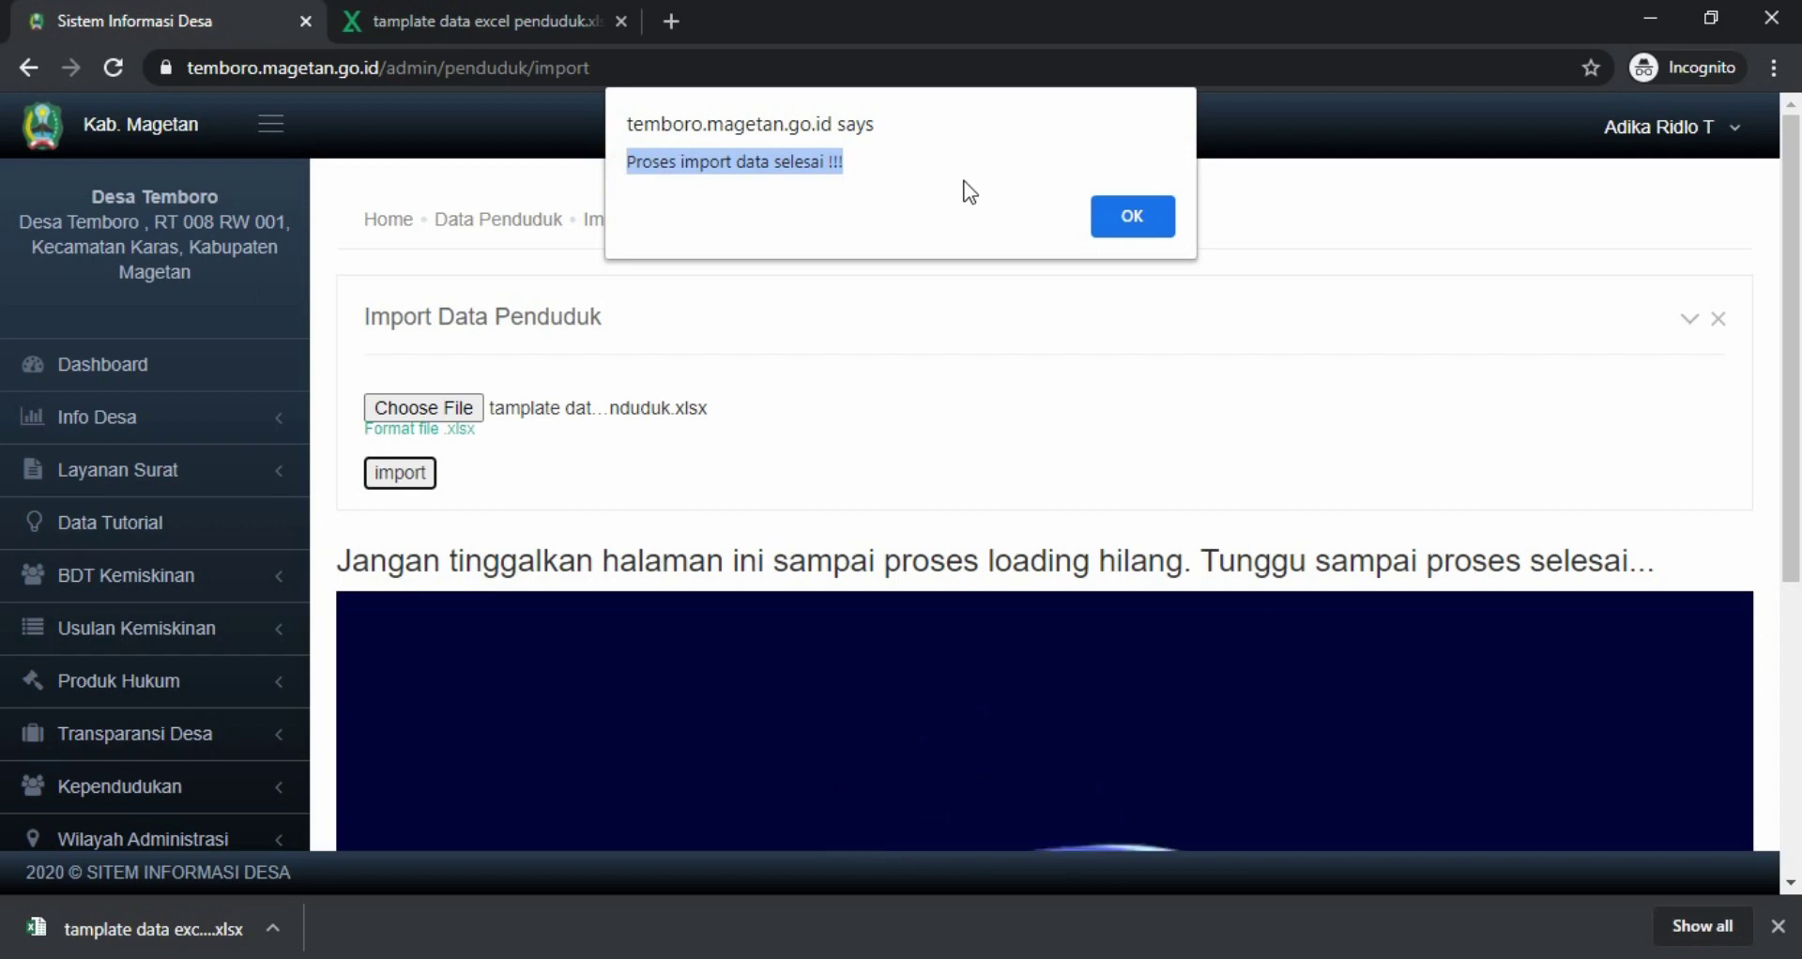
{"action": "left_click", "coordinate": [855, 197]}
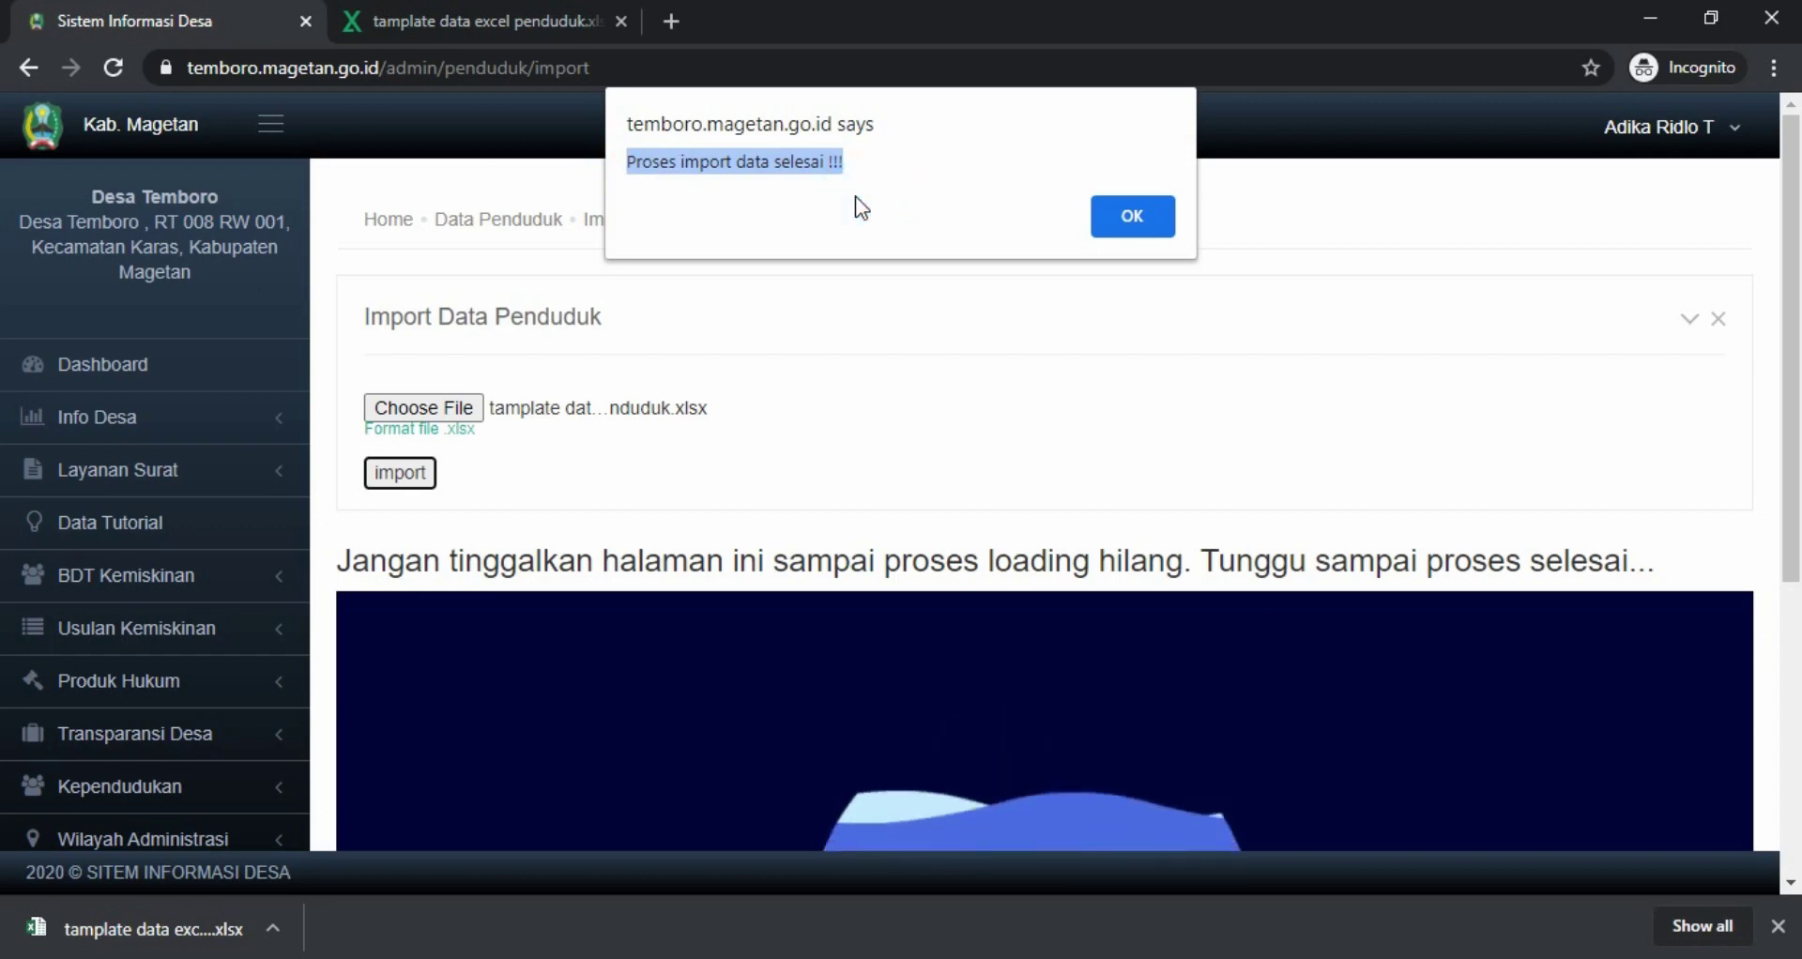
{"action": "left_click", "coordinate": [870, 199]}
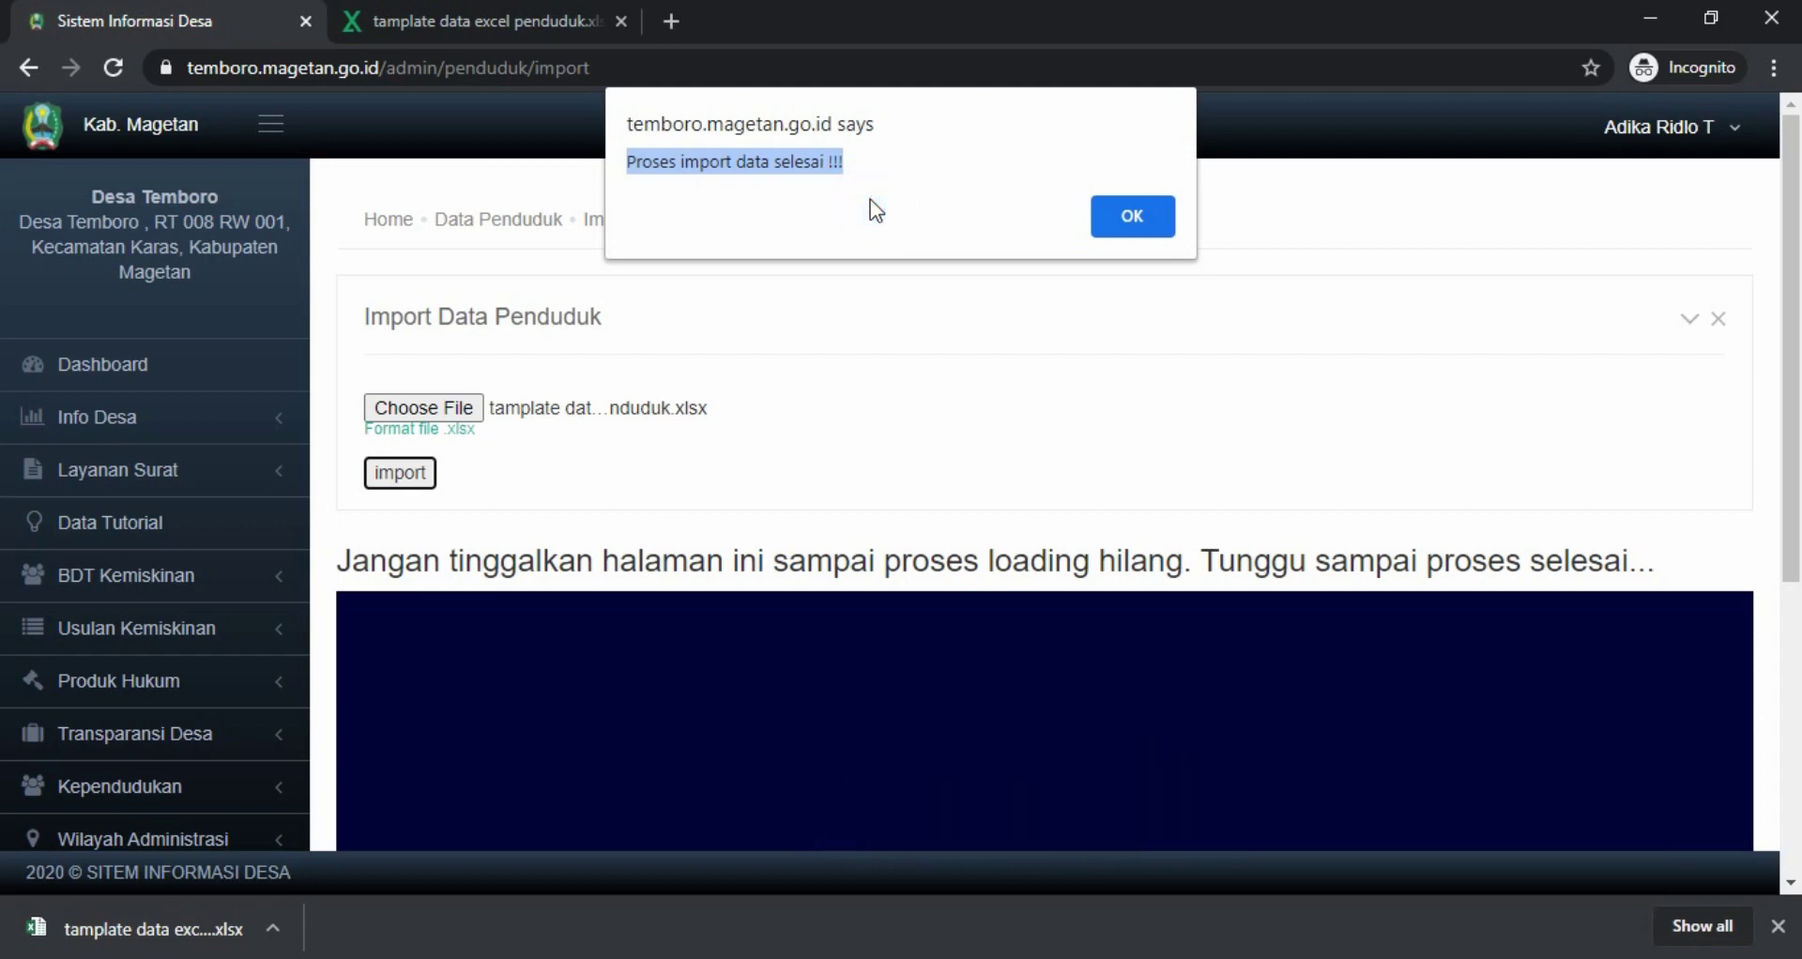
{"action": "left_click", "coordinate": [897, 200]}
Dismiss the import alert, check the TEST name in cell C2, then return to Chrome.
{"action": "left_click", "coordinate": [1130, 216]}
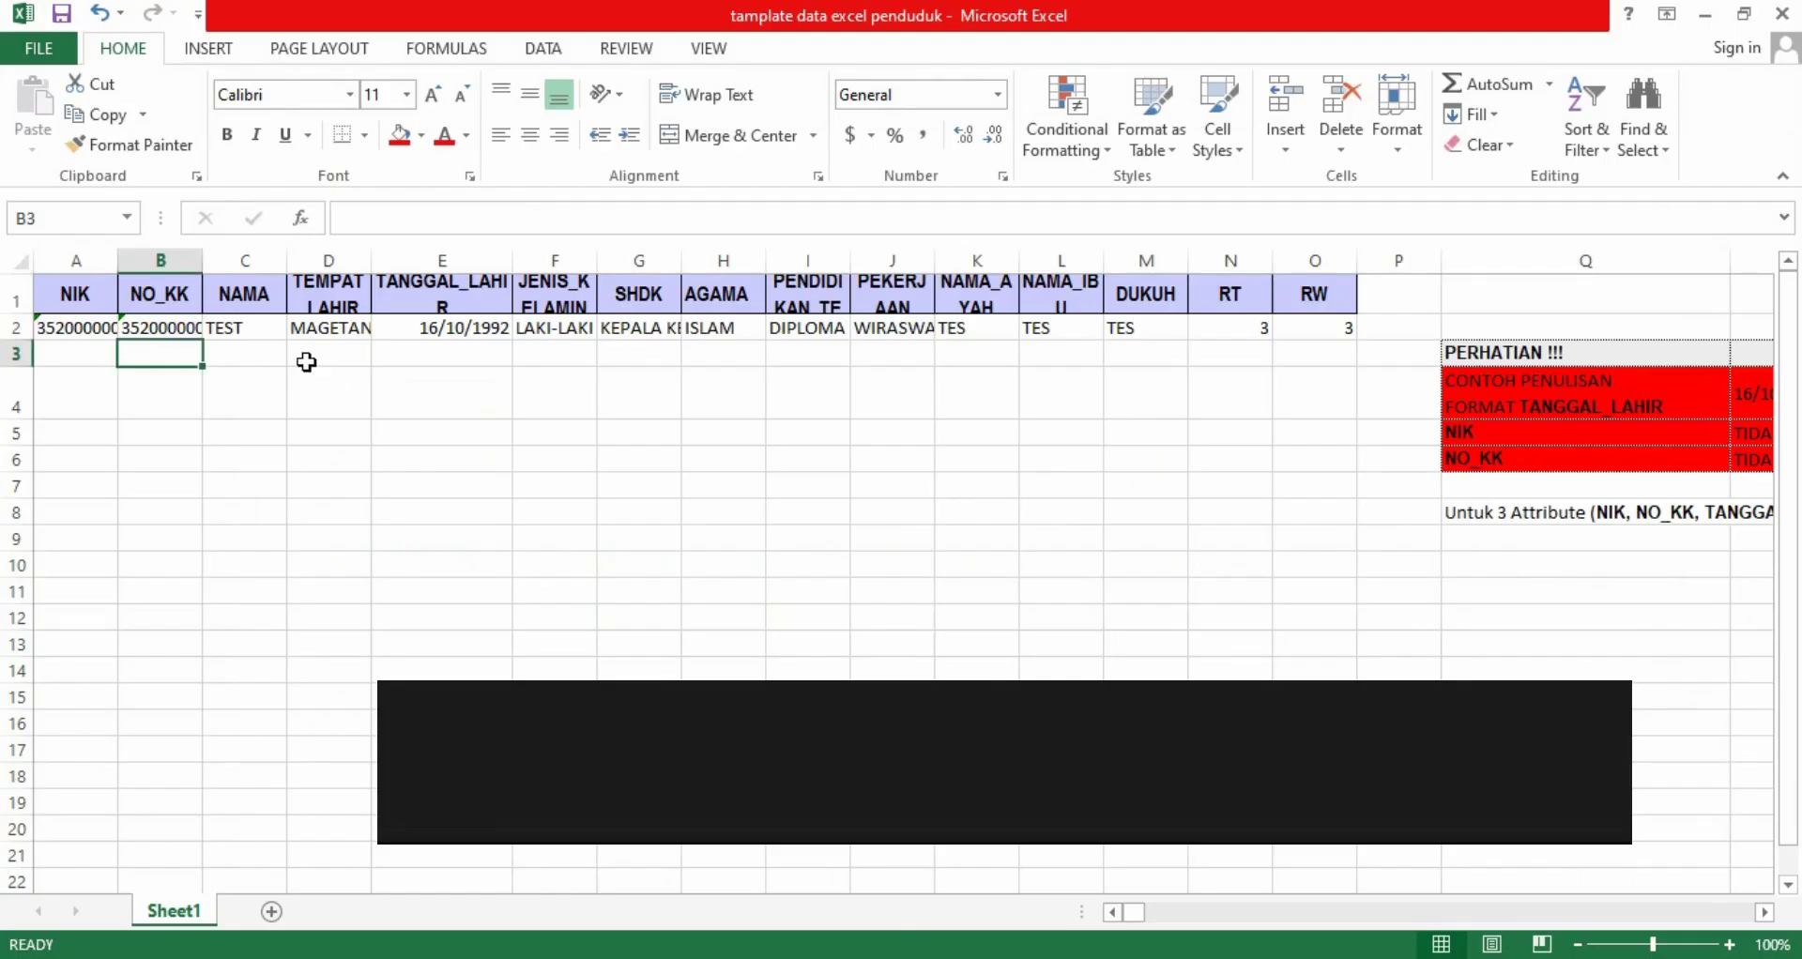
{"action": "left_click", "coordinate": [246, 332]}
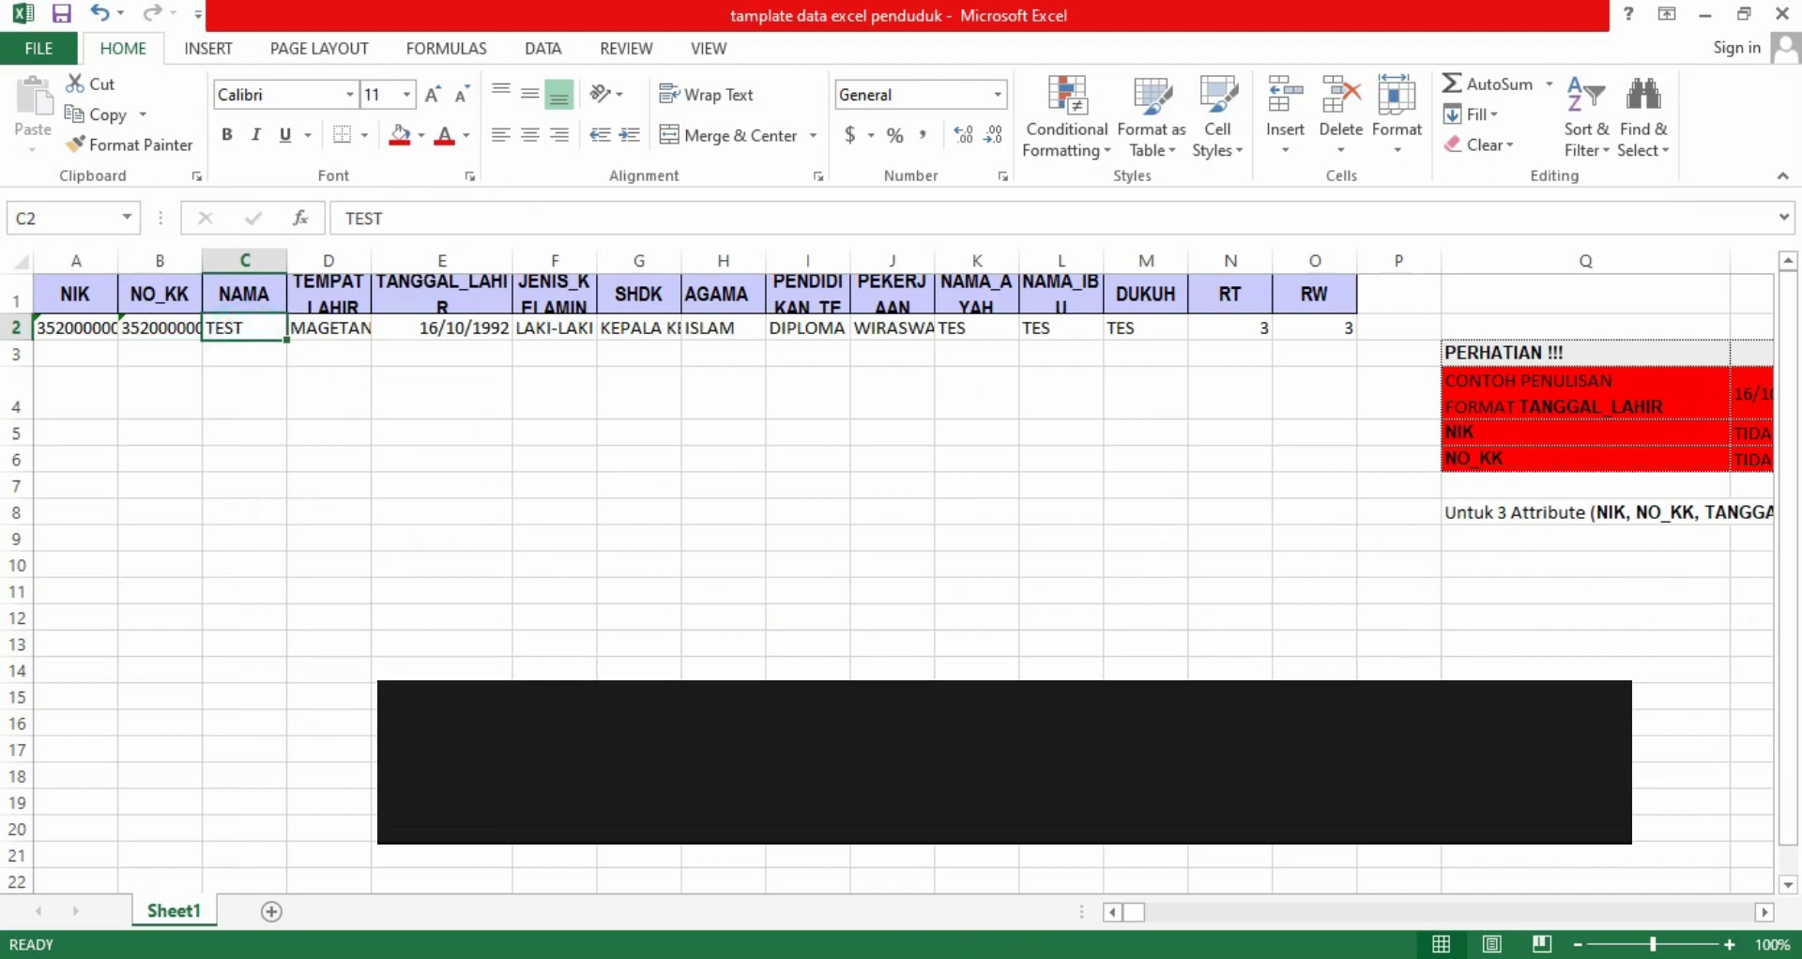
{"action": "key", "text": "alt+Tab"}
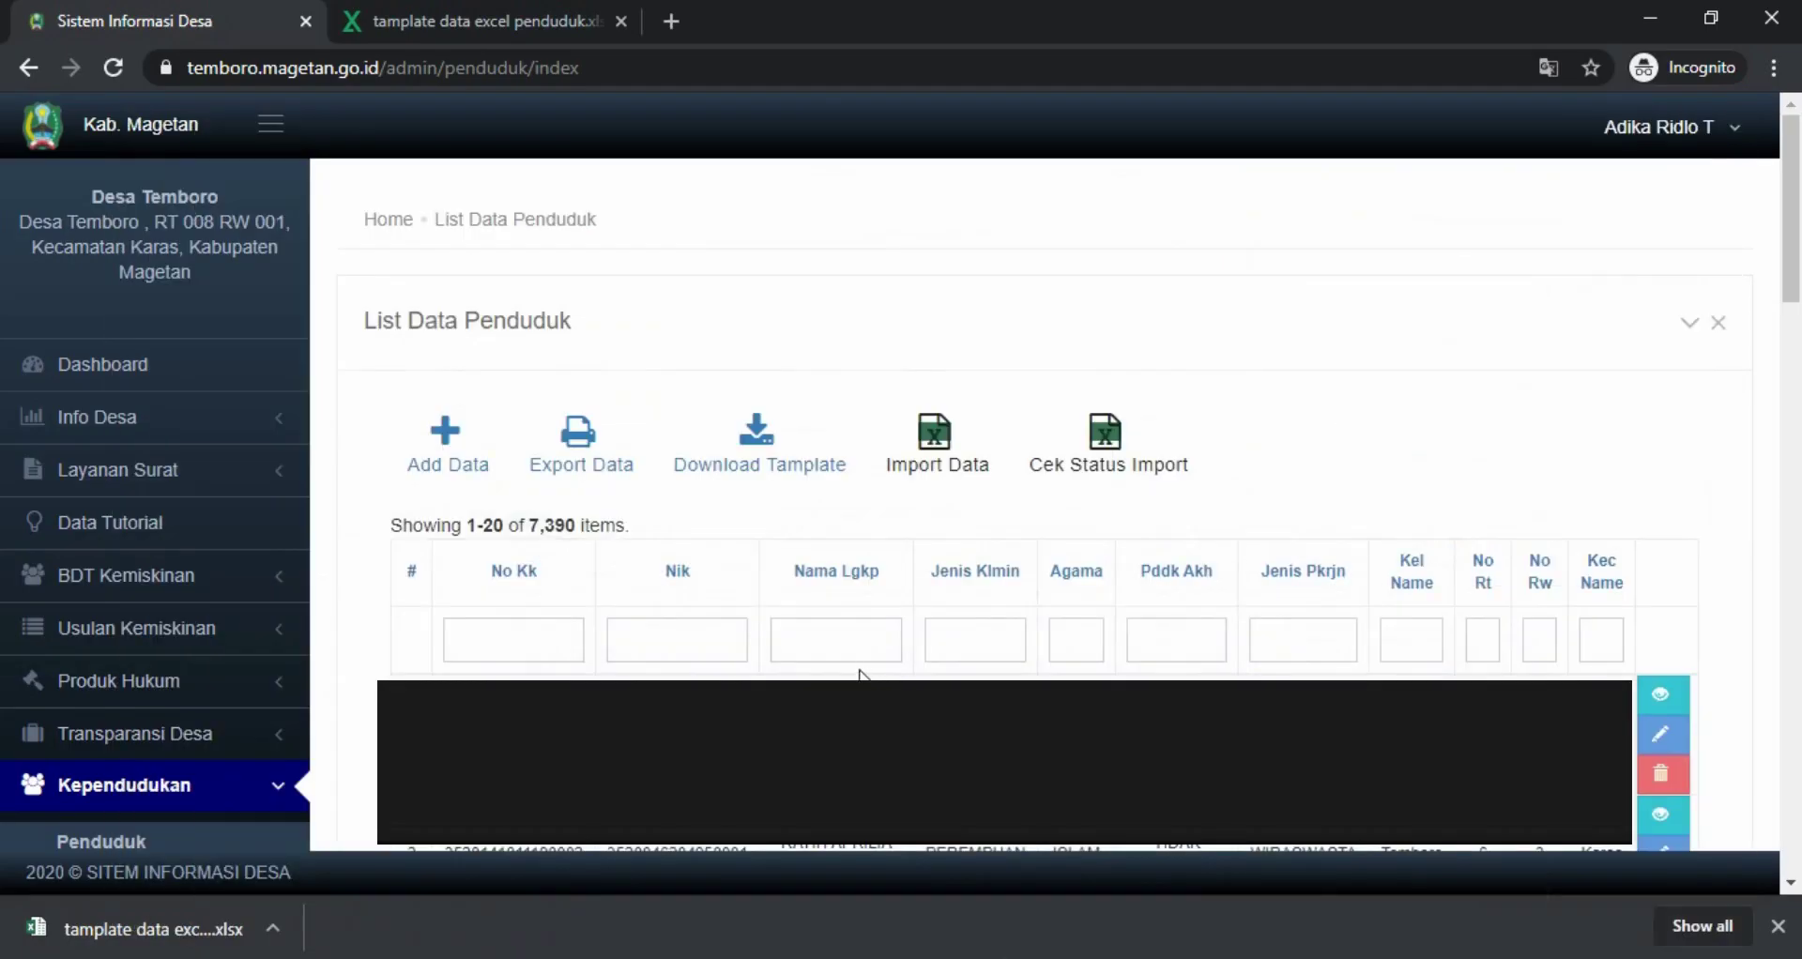
Filter the resident list by Nama Lgkp 'TES'.
{"action": "left_click", "coordinate": [826, 638]}
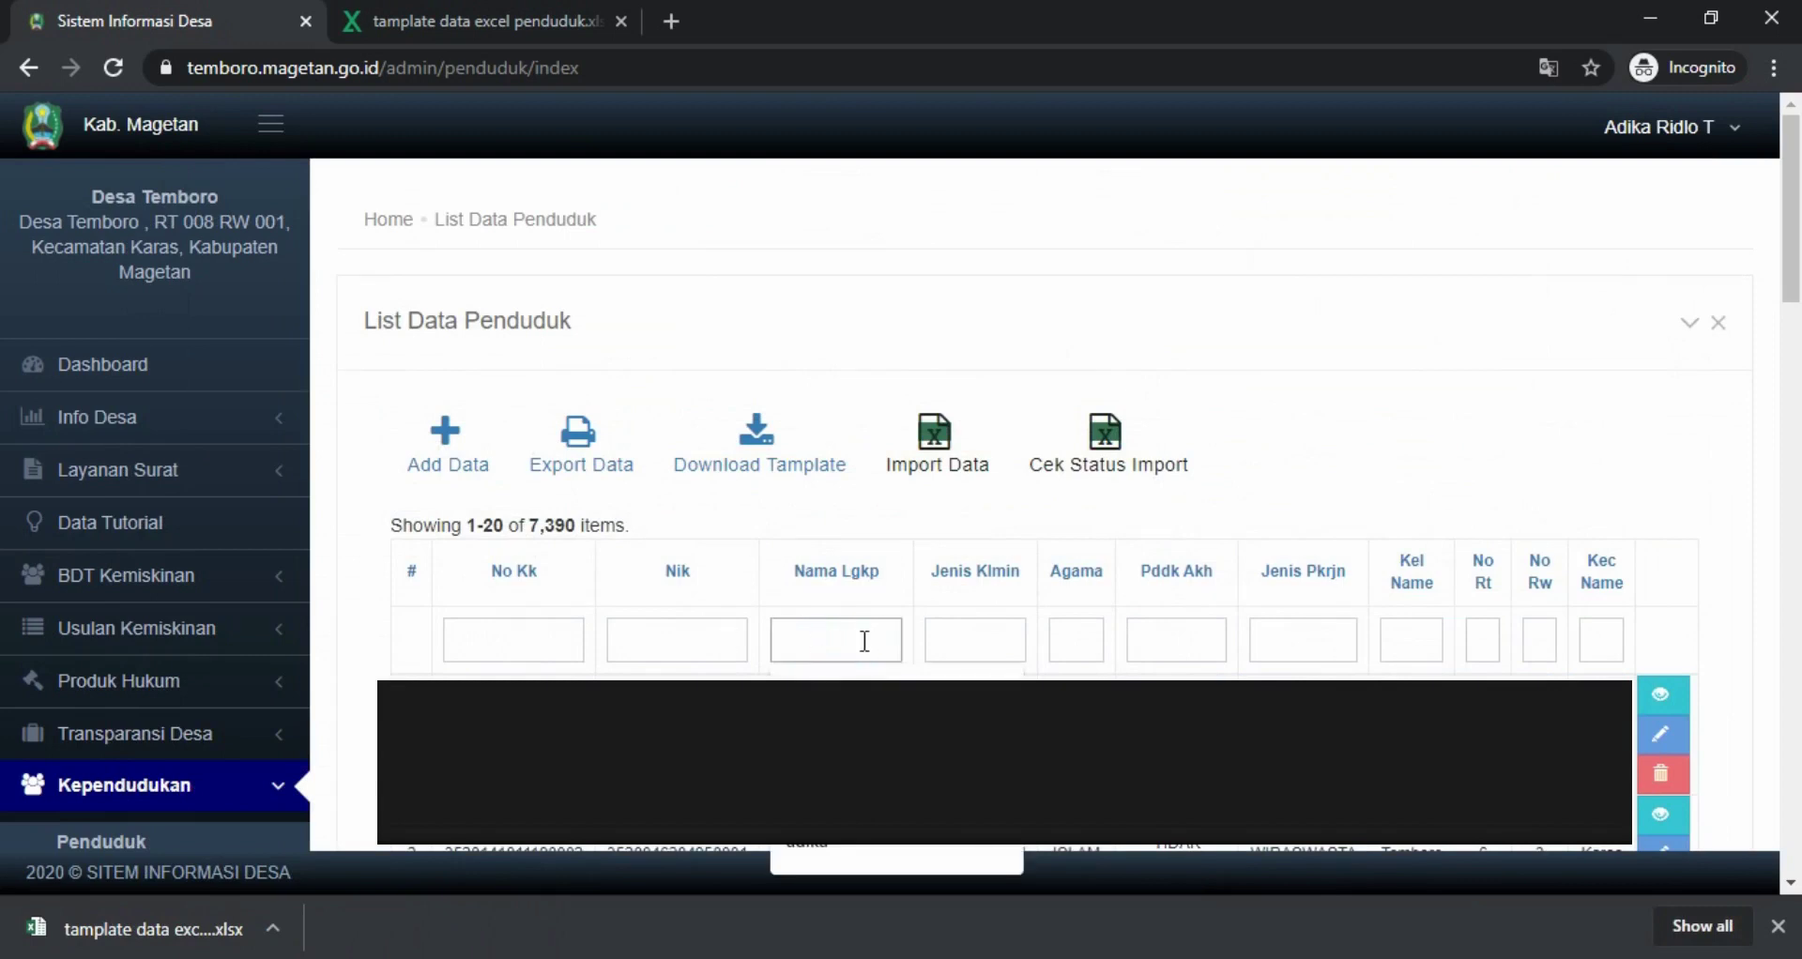
{"action": "type", "text": "T"}
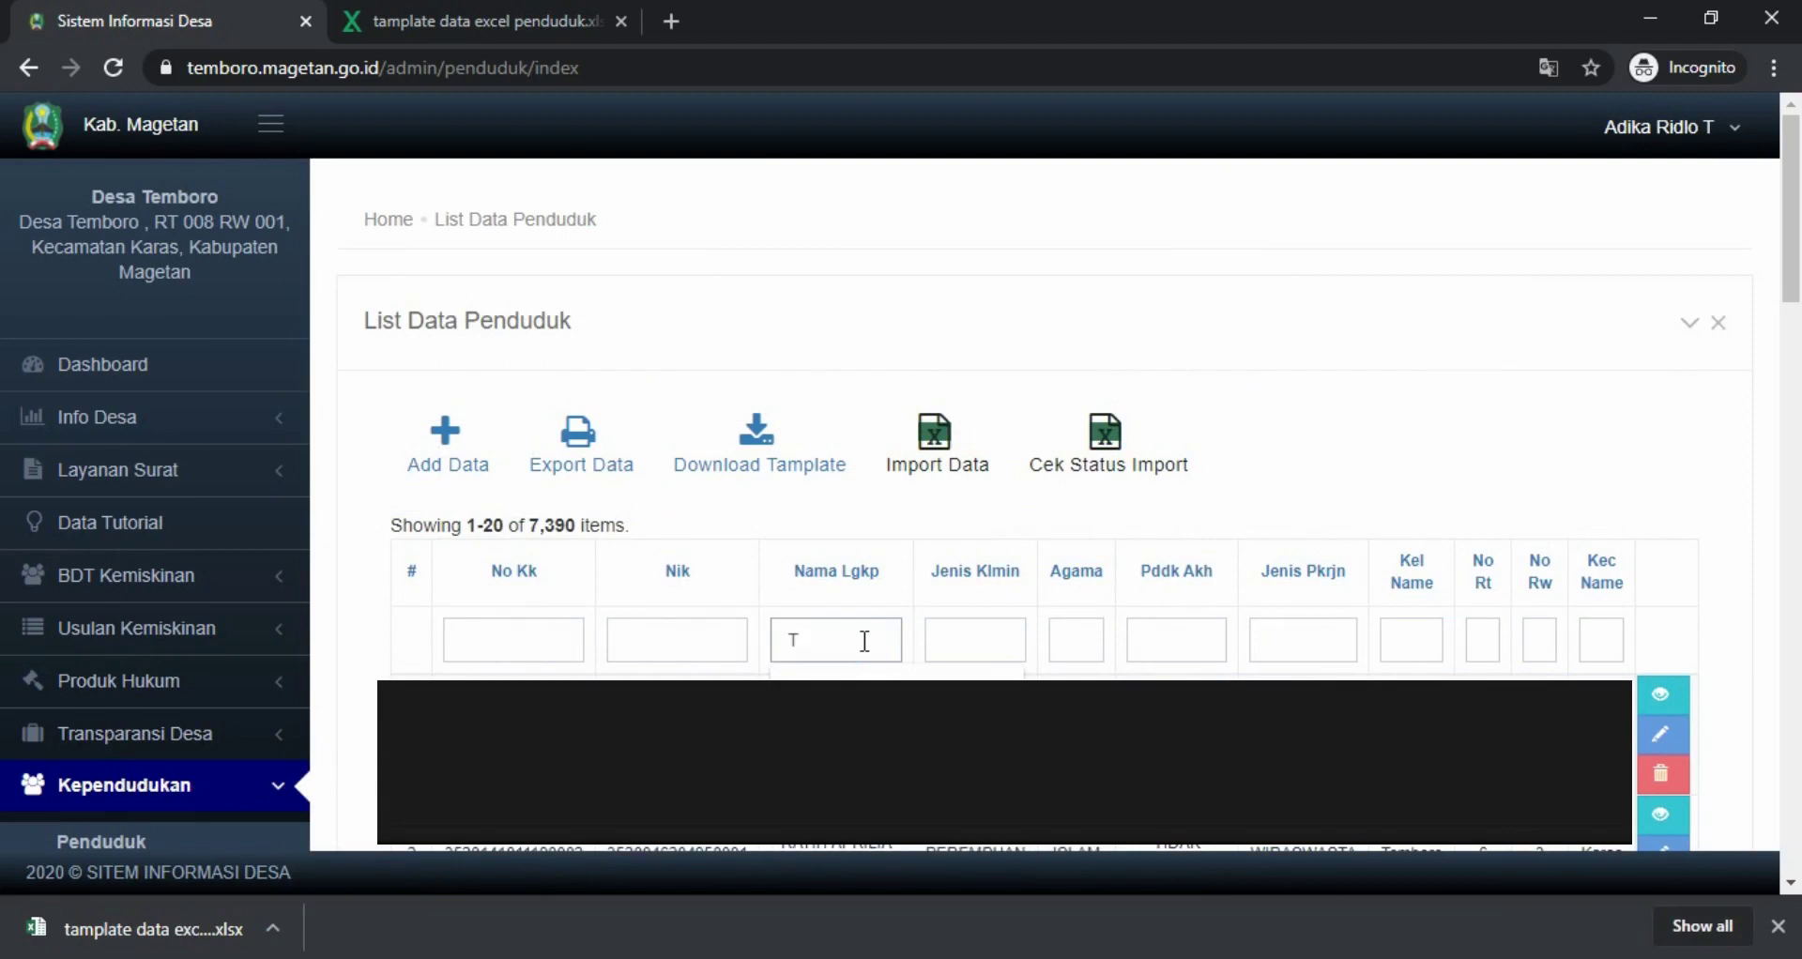
{"action": "type", "text": "ES"}
{"action": "key", "text": "Return"}
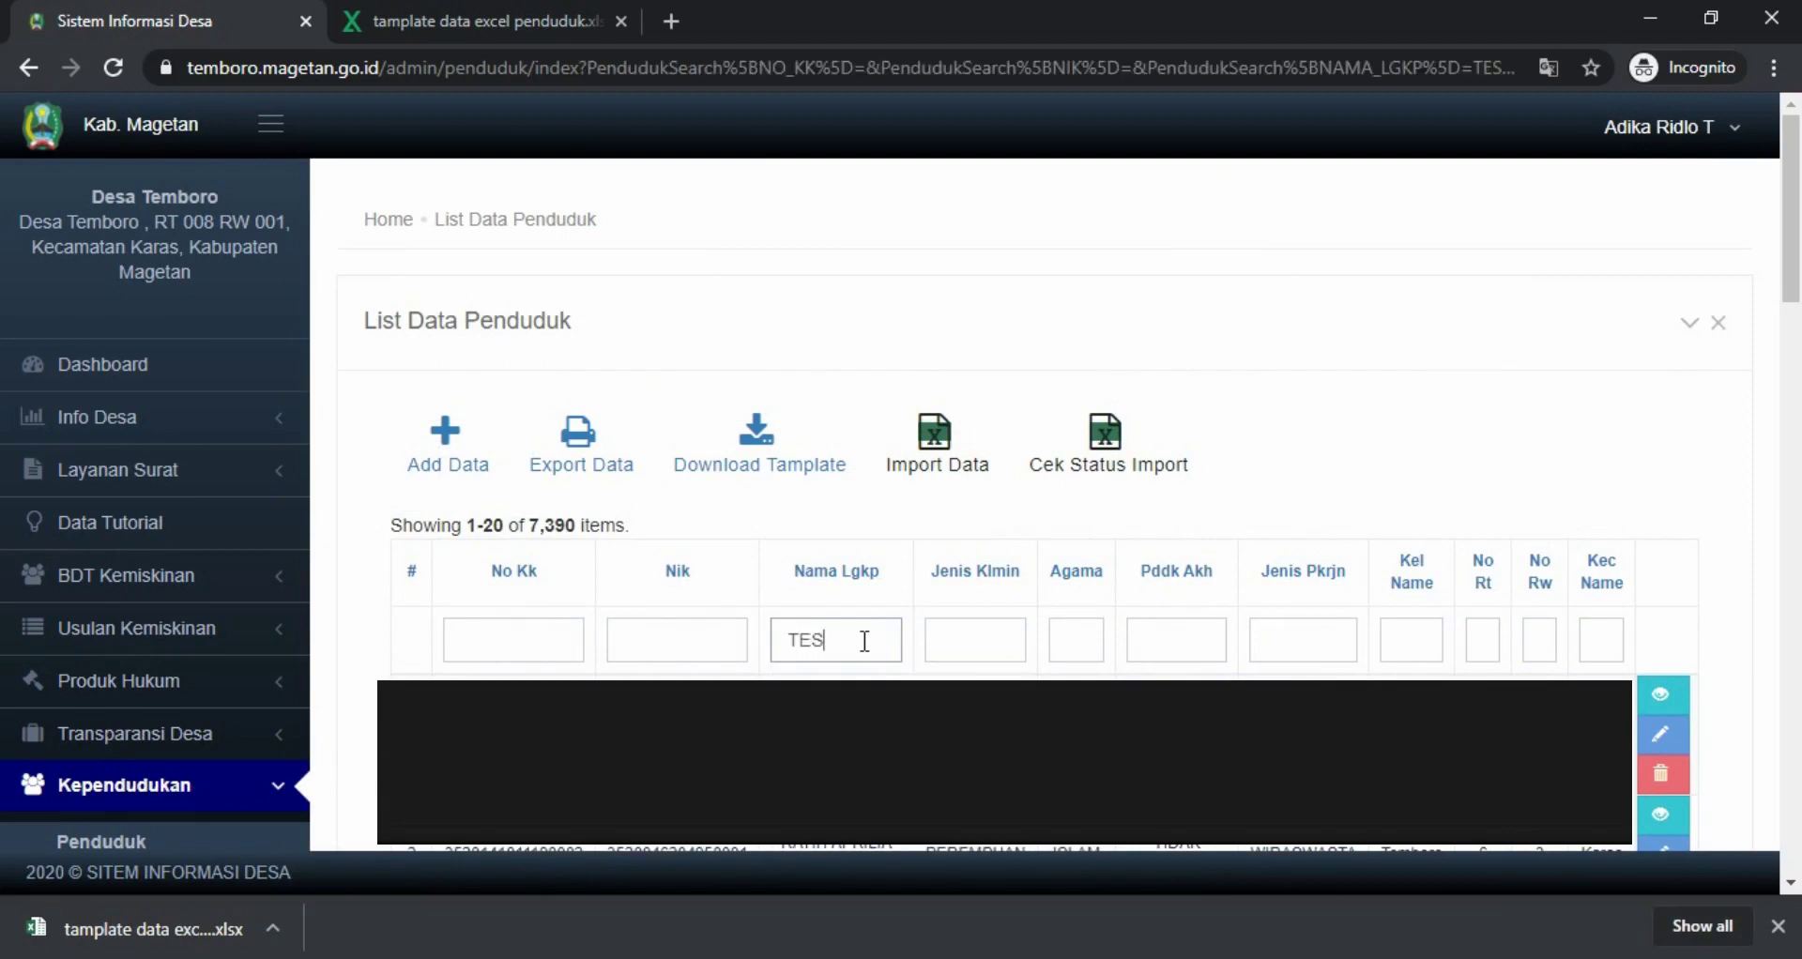
Inspect the filtered TEST resident's No Kk and Nik numbers.
{"action": "left_click_drag", "start_coordinate": [744, 734], "coordinate": [445, 742]}
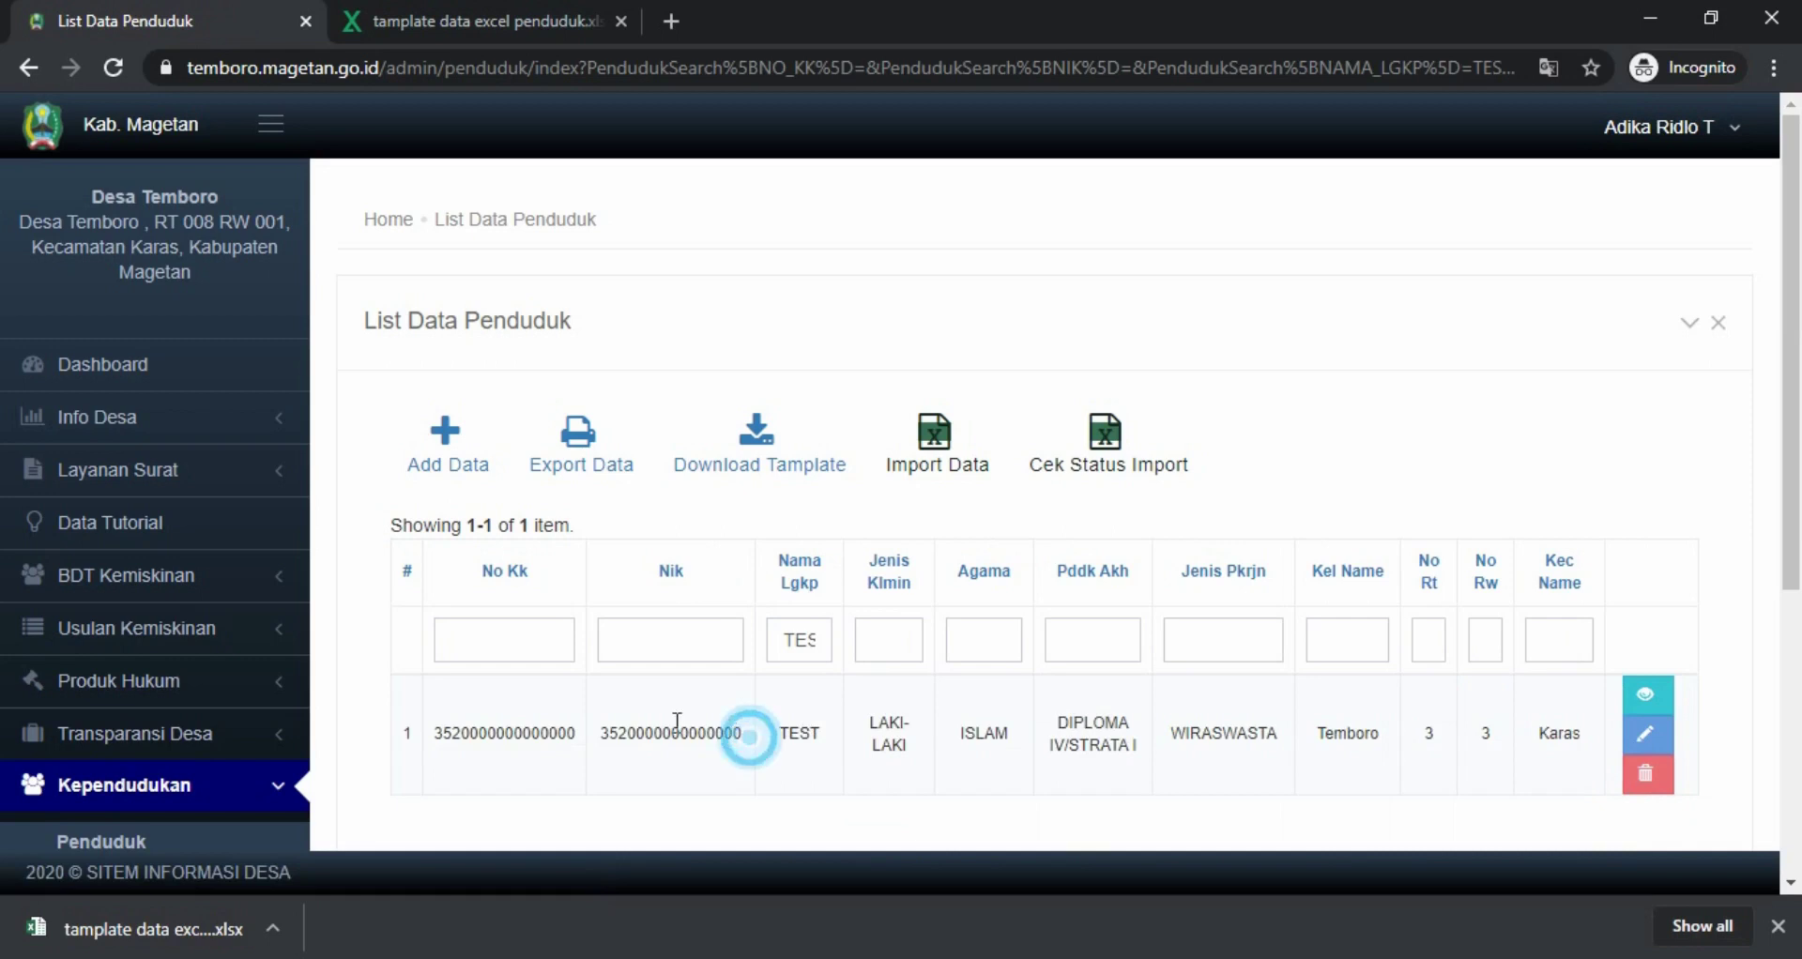
{"action": "left_click", "coordinate": [928, 727]}
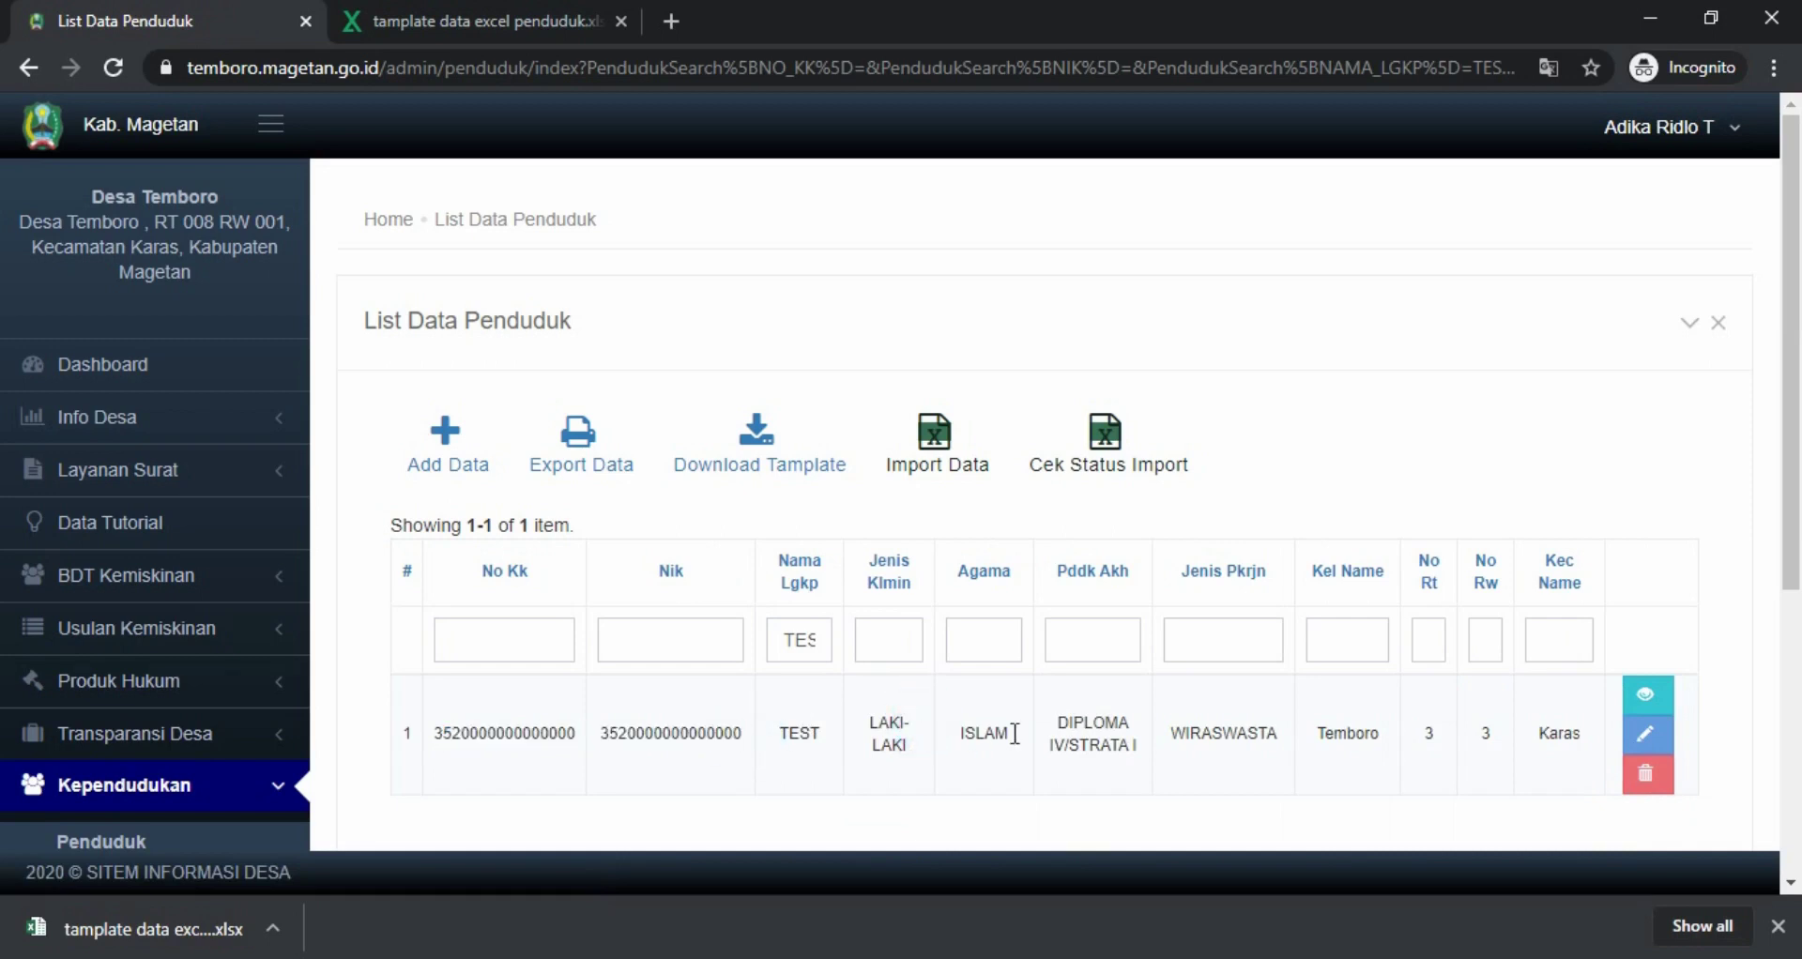
{"action": "left_click_drag", "start_coordinate": [1792, 488], "coordinate": [1793, 539]}
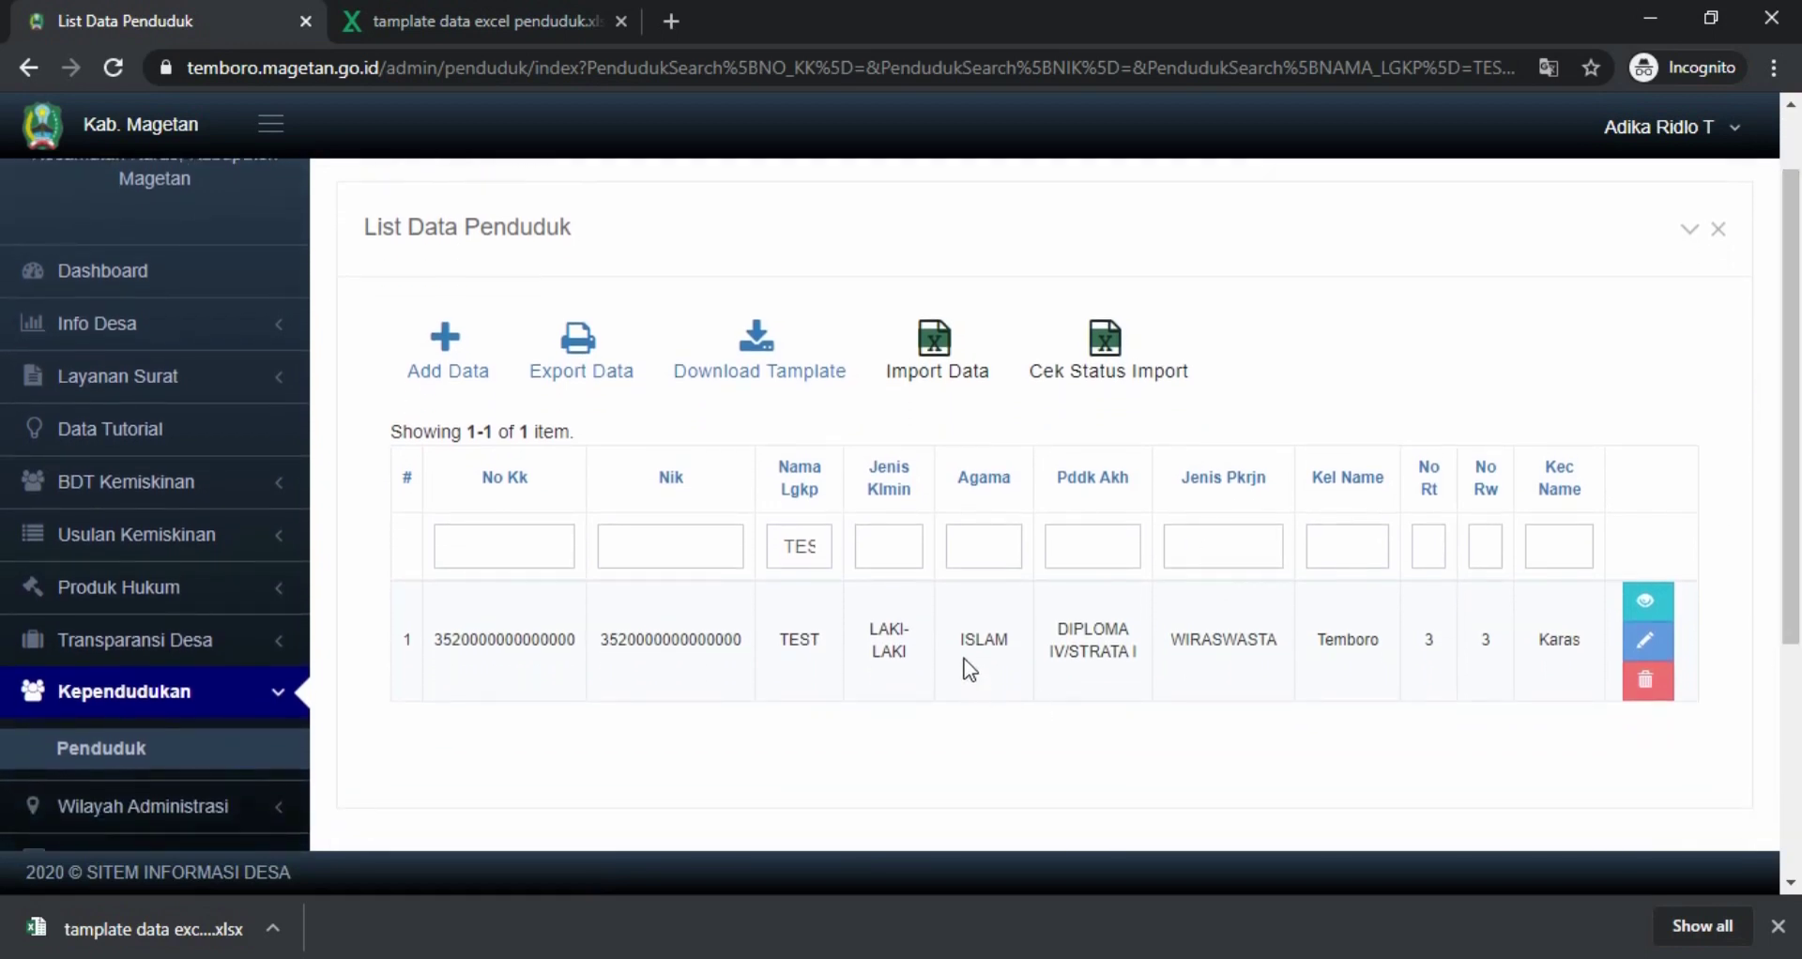
{"action": "left_click", "coordinate": [807, 644]}
{"action": "left_click_drag", "start_coordinate": [443, 639], "coordinate": [643, 639]}
Open Cek Status Import and confirm the newest log entry's added count of 1 against the template.
{"action": "left_click", "coordinate": [943, 639]}
{"action": "left_click", "coordinate": [1121, 349]}
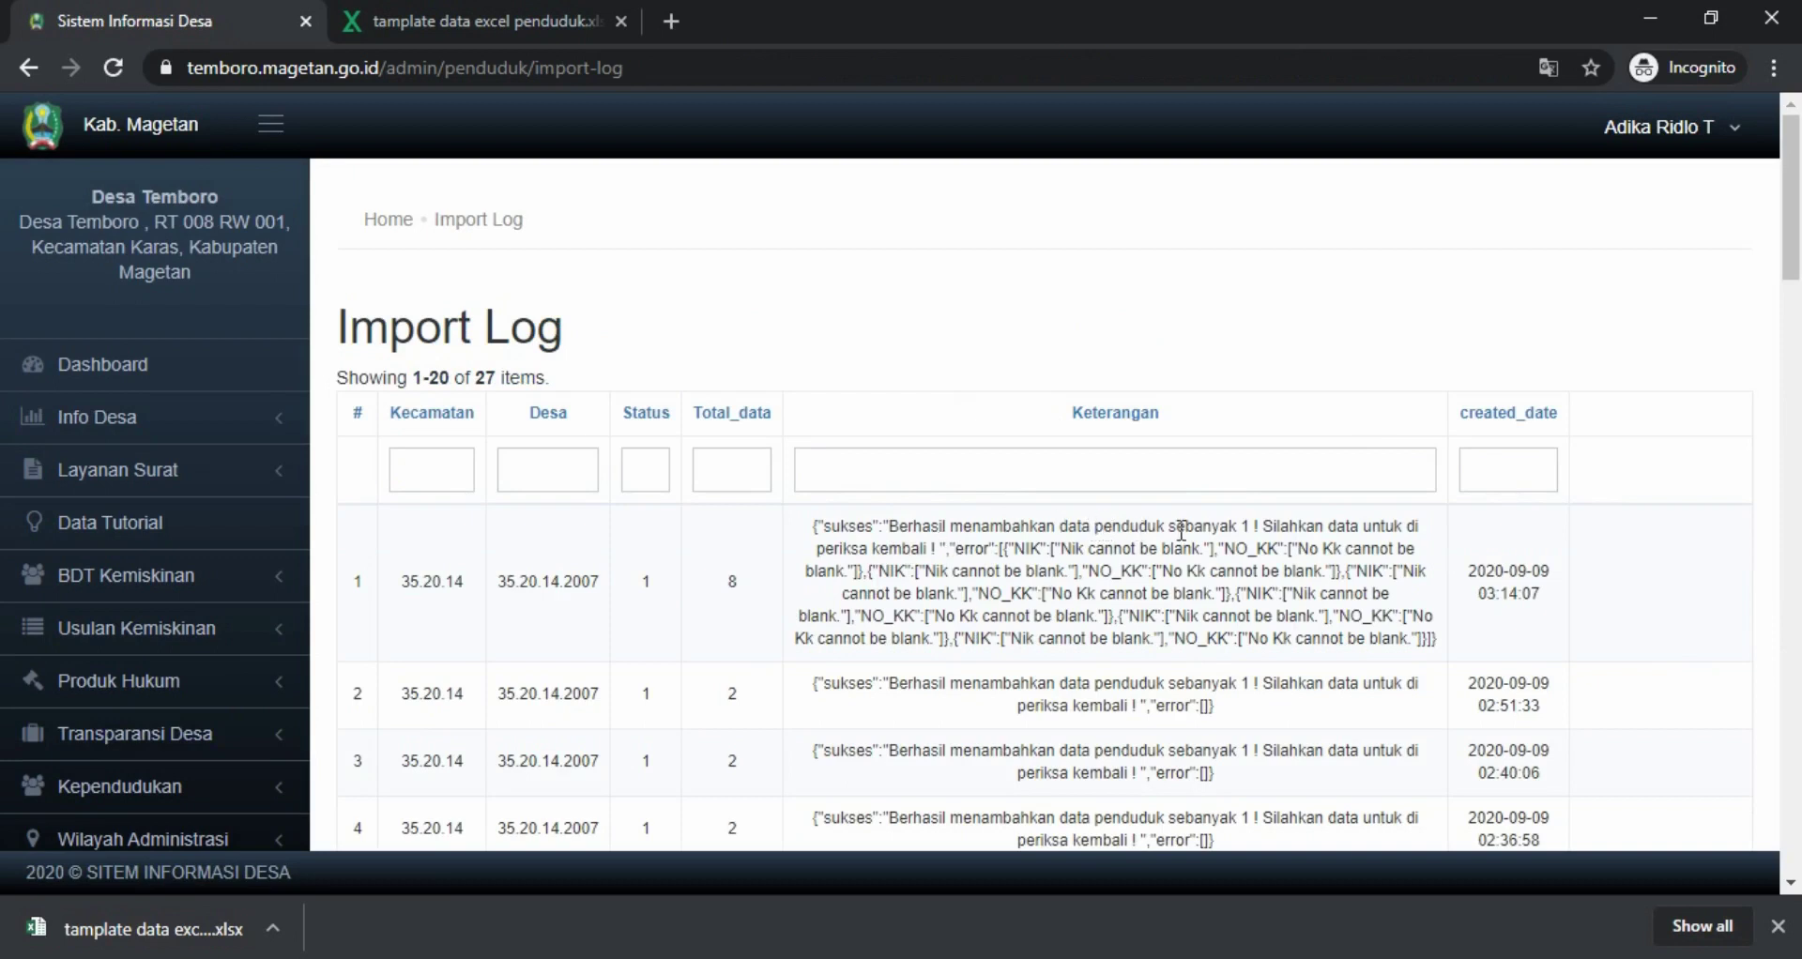
{"action": "double_click", "coordinate": [1247, 527]}
{"action": "key", "text": "alt+Tab"}
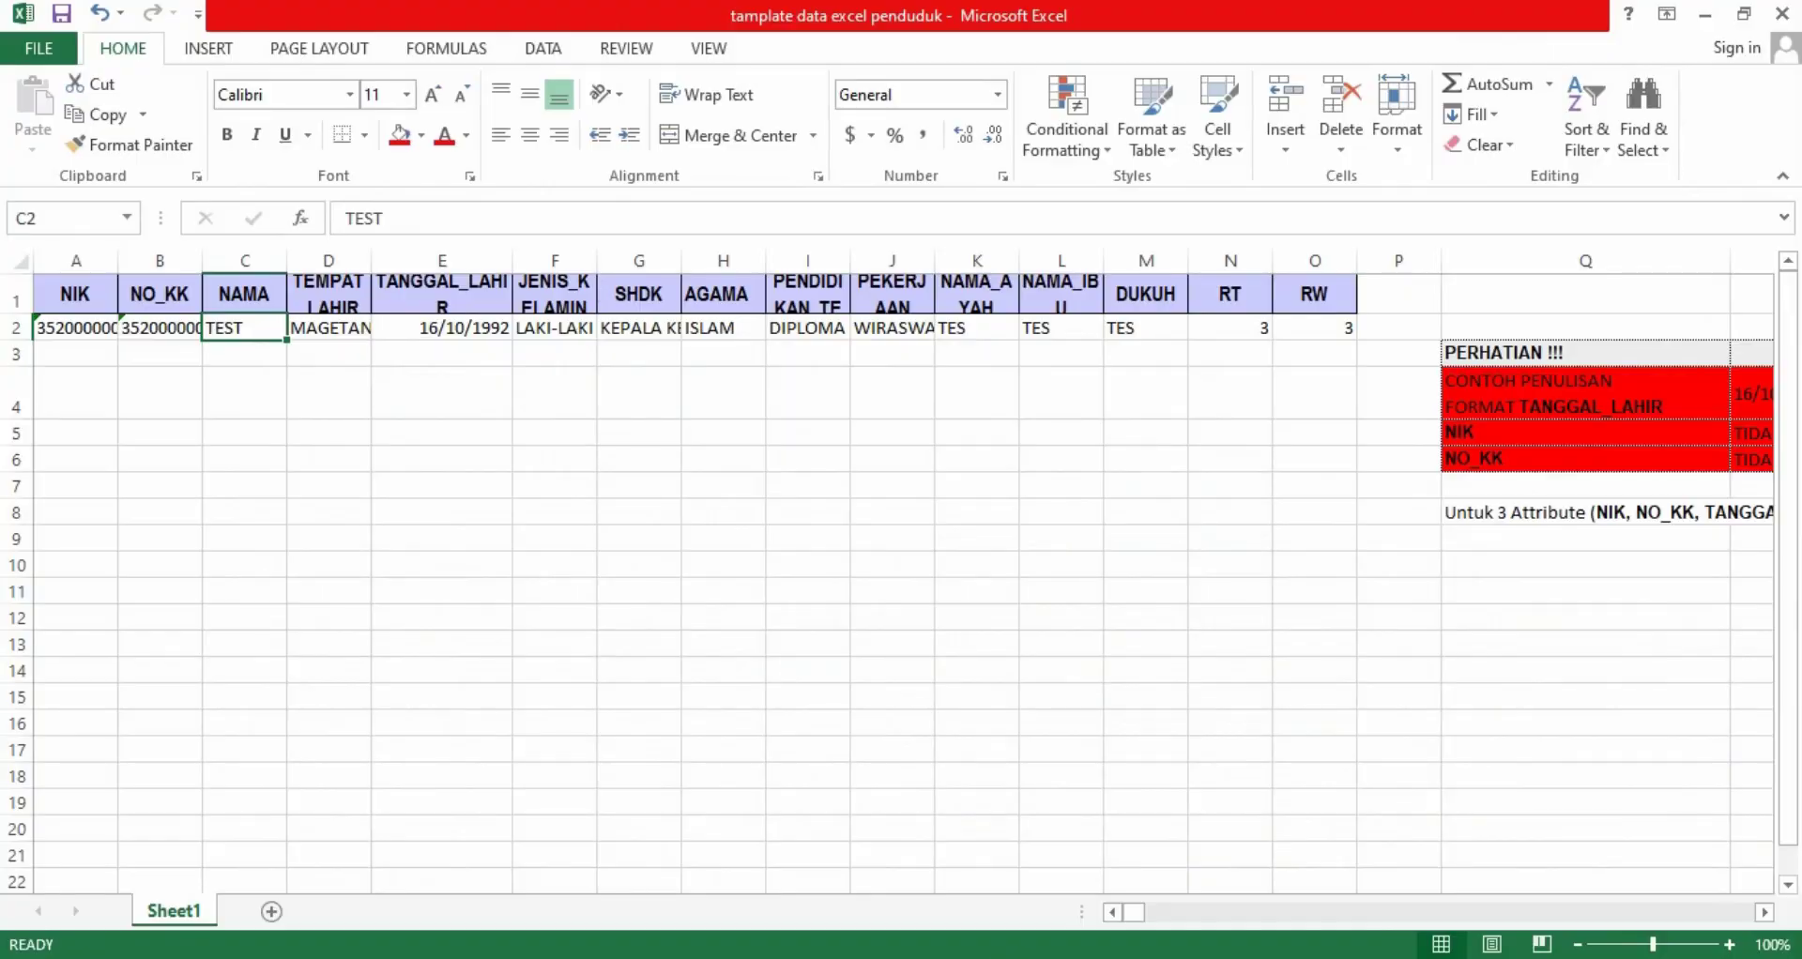
{"action": "key", "text": "alt+Tab"}
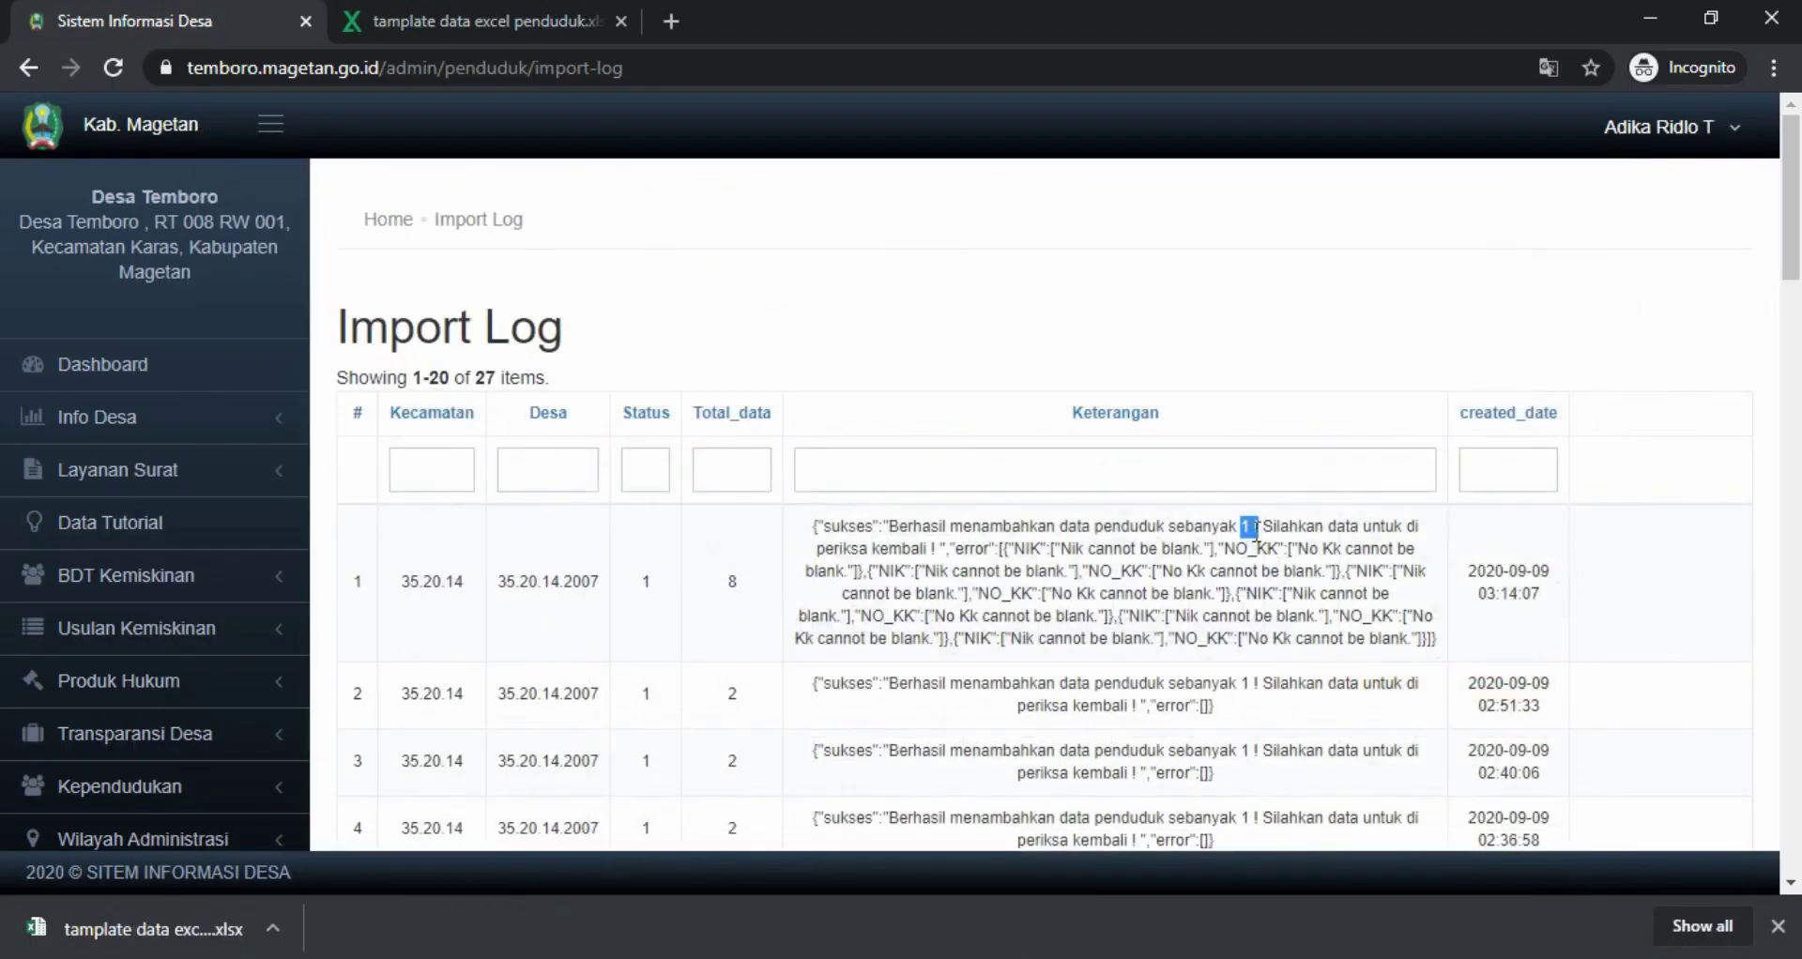
{"action": "left_click", "coordinate": [1247, 530]}
{"action": "left_click", "coordinate": [252, 786]}
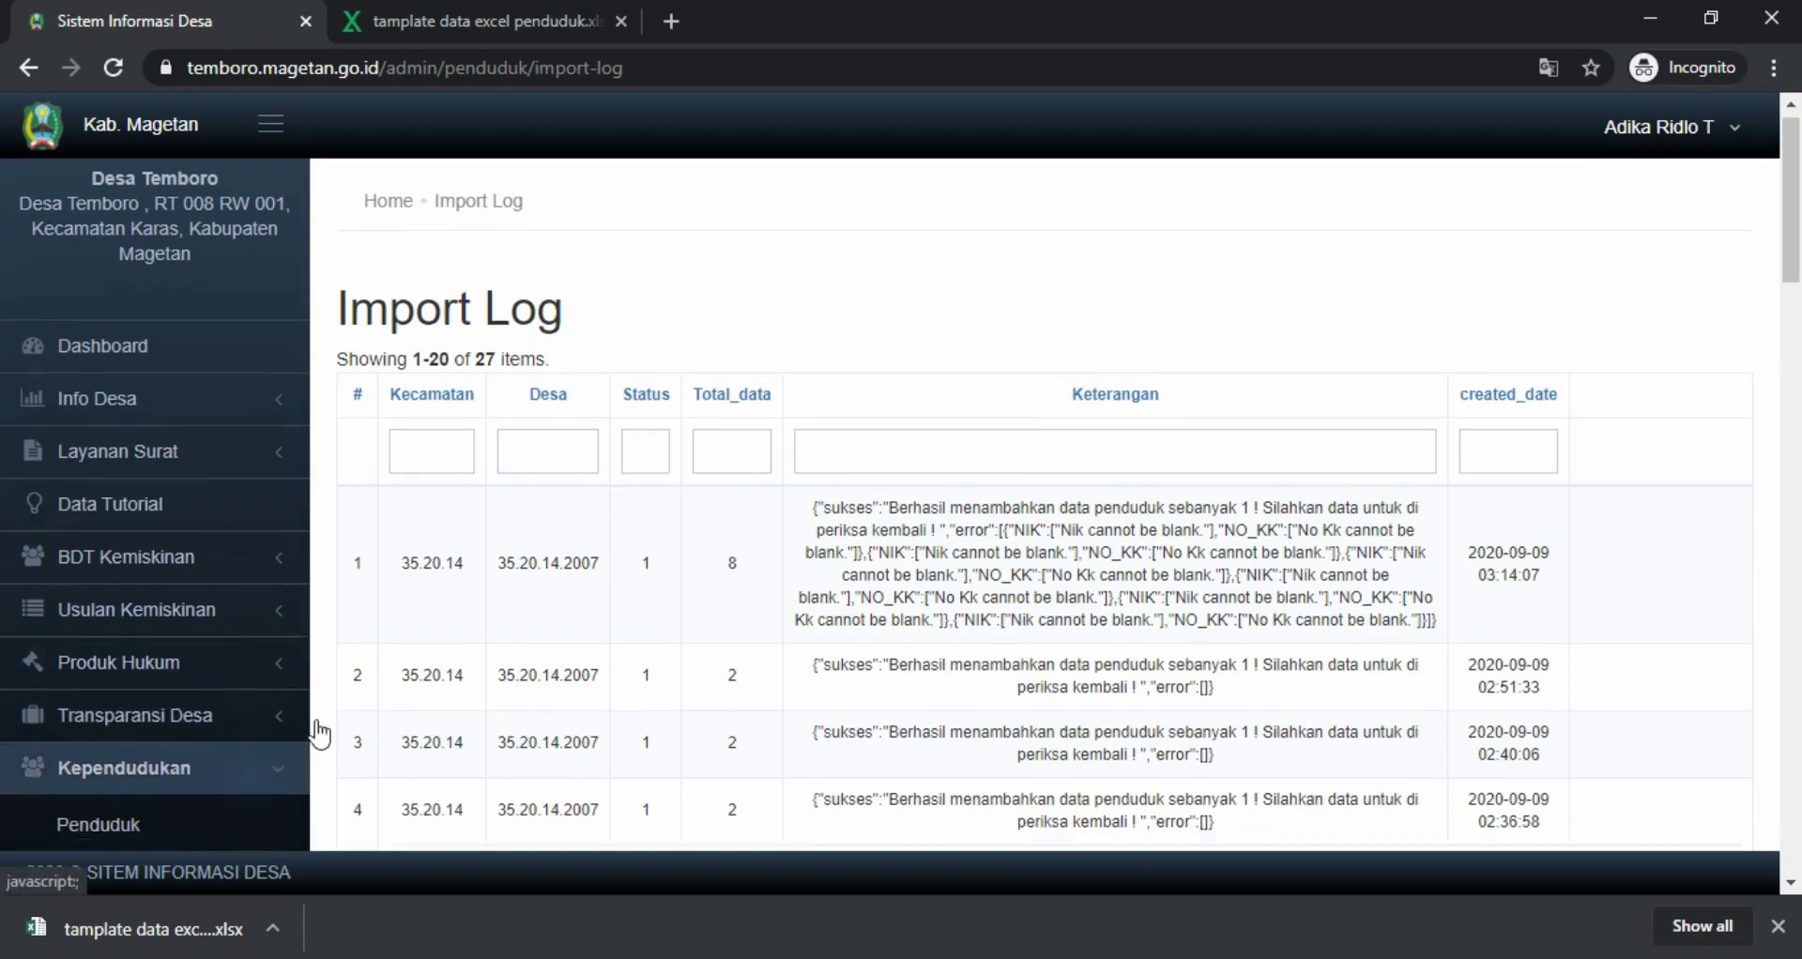
{"action": "scroll", "coordinate": [455, 551], "scroll_direction": "down", "scroll_amount": 3}
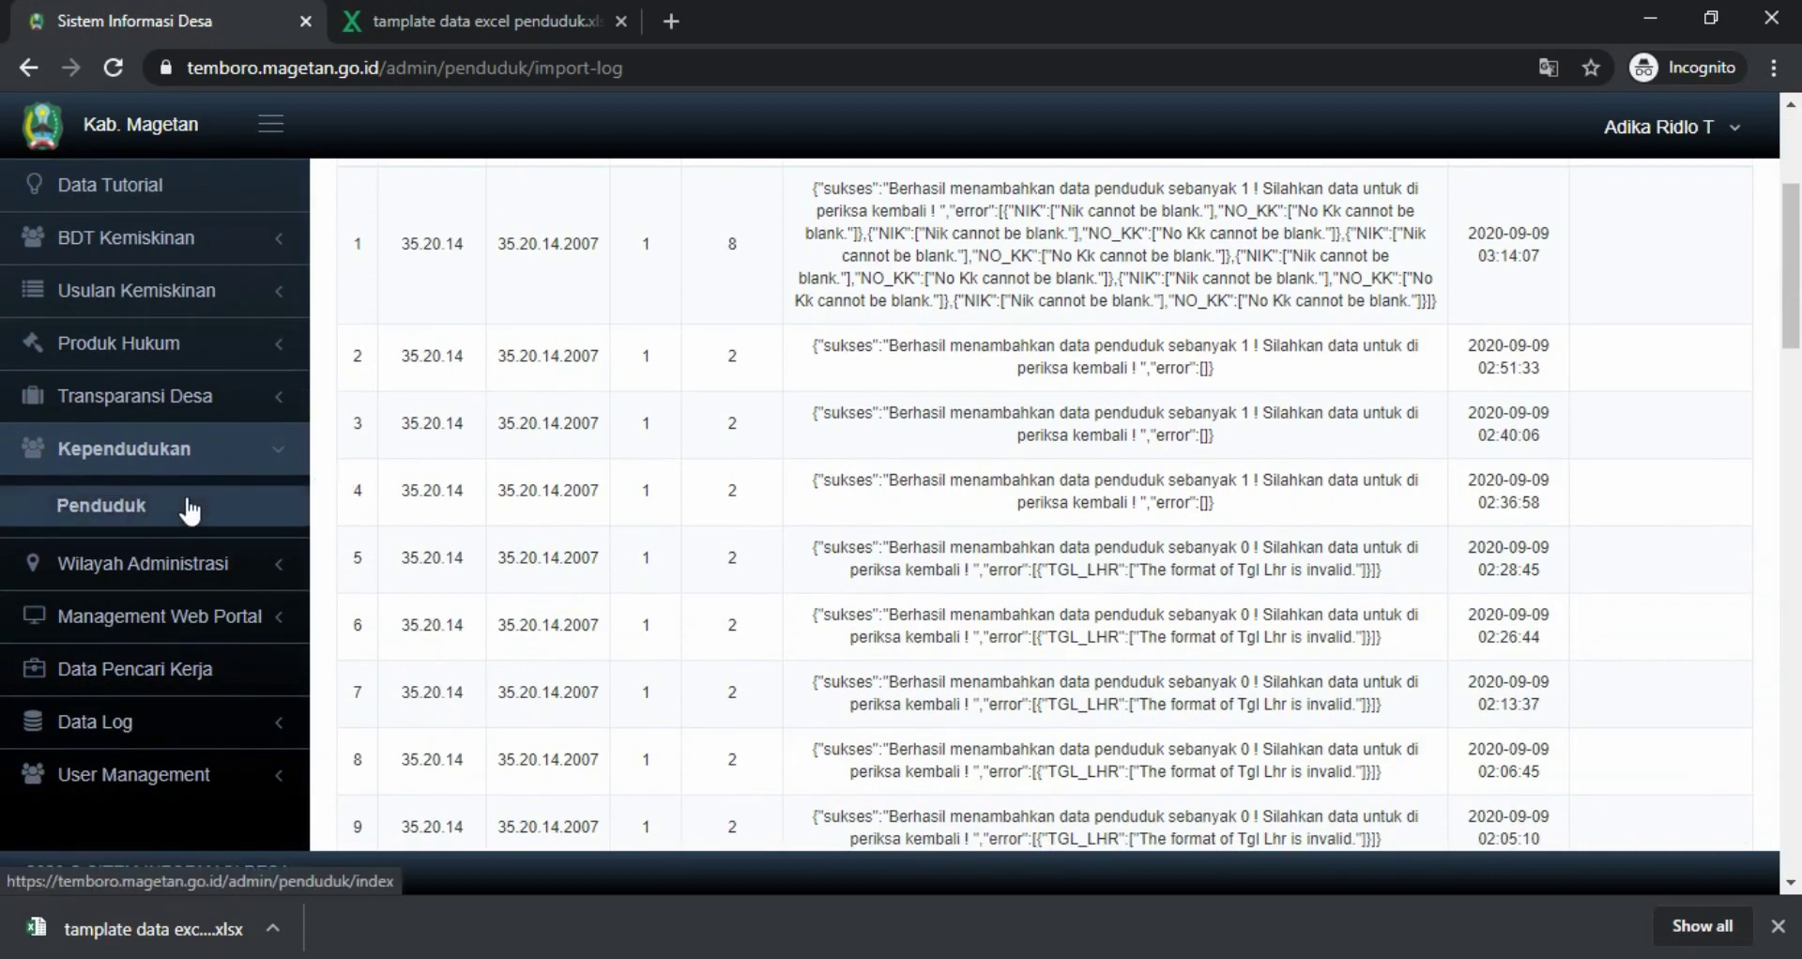
Reopen Penduduk from the sidebar and scroll the unfiltered list of 7,390 residents.
{"action": "left_click", "coordinate": [209, 509]}
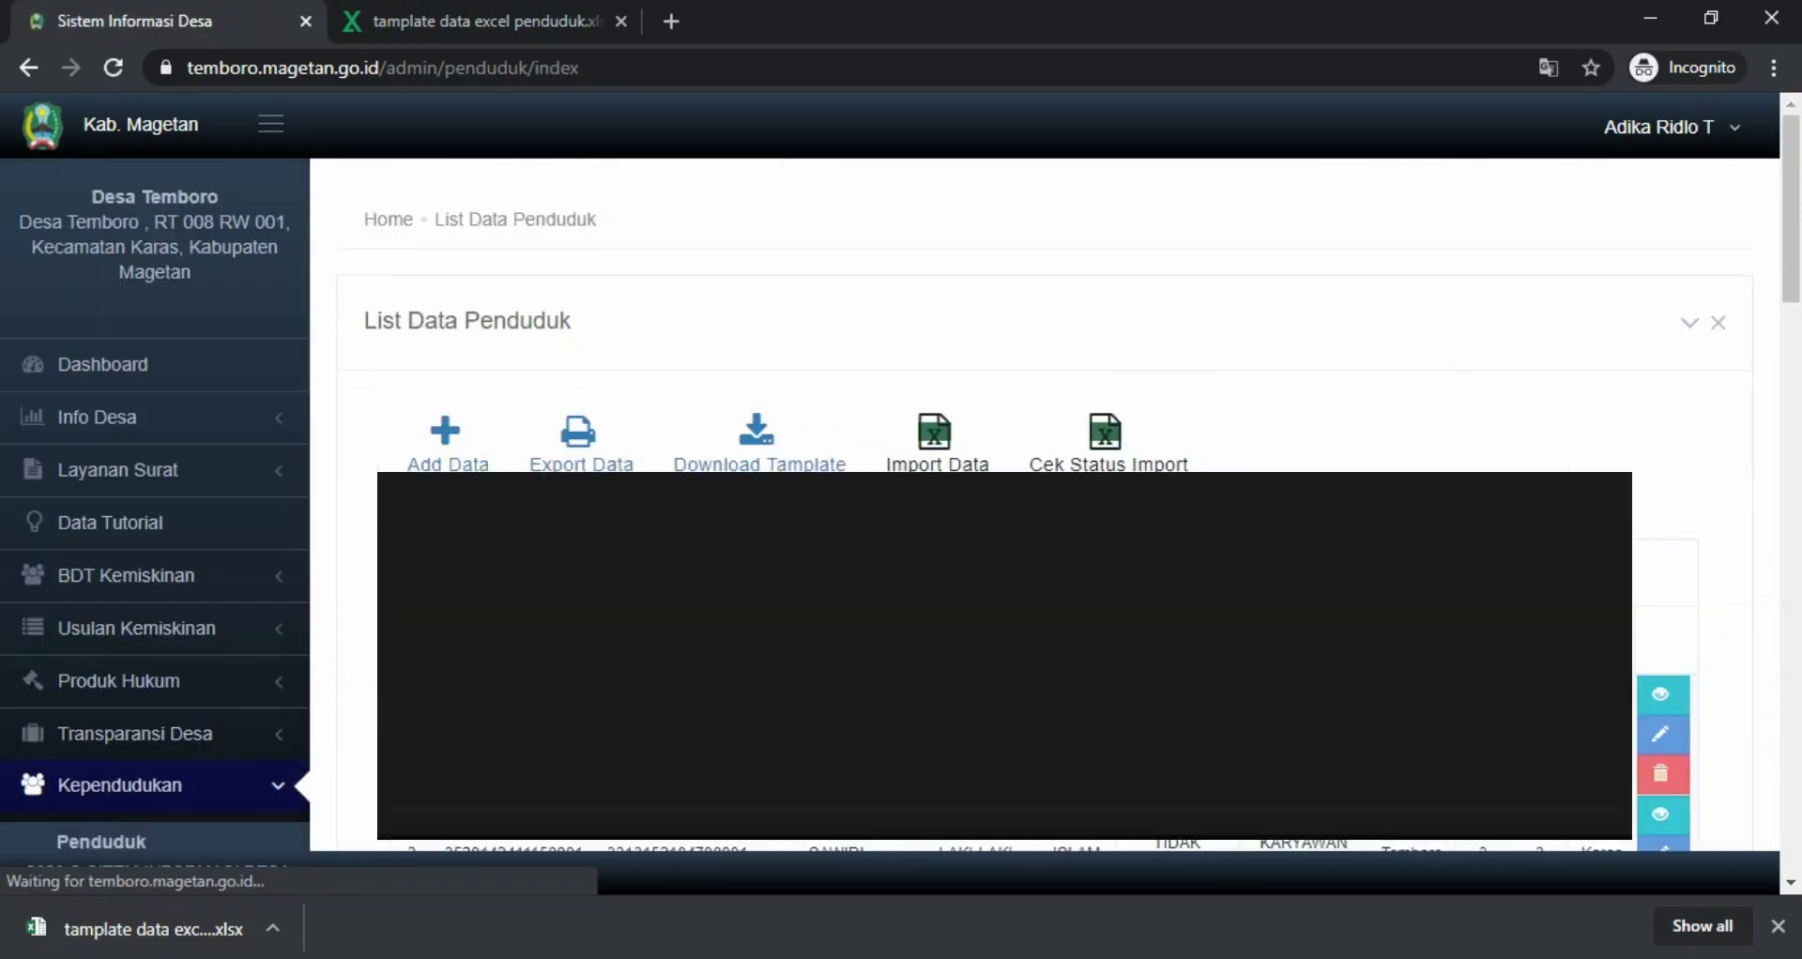
{"action": "scroll", "coordinate": [901, 506], "scroll_direction": "down", "scroll_amount": 2}
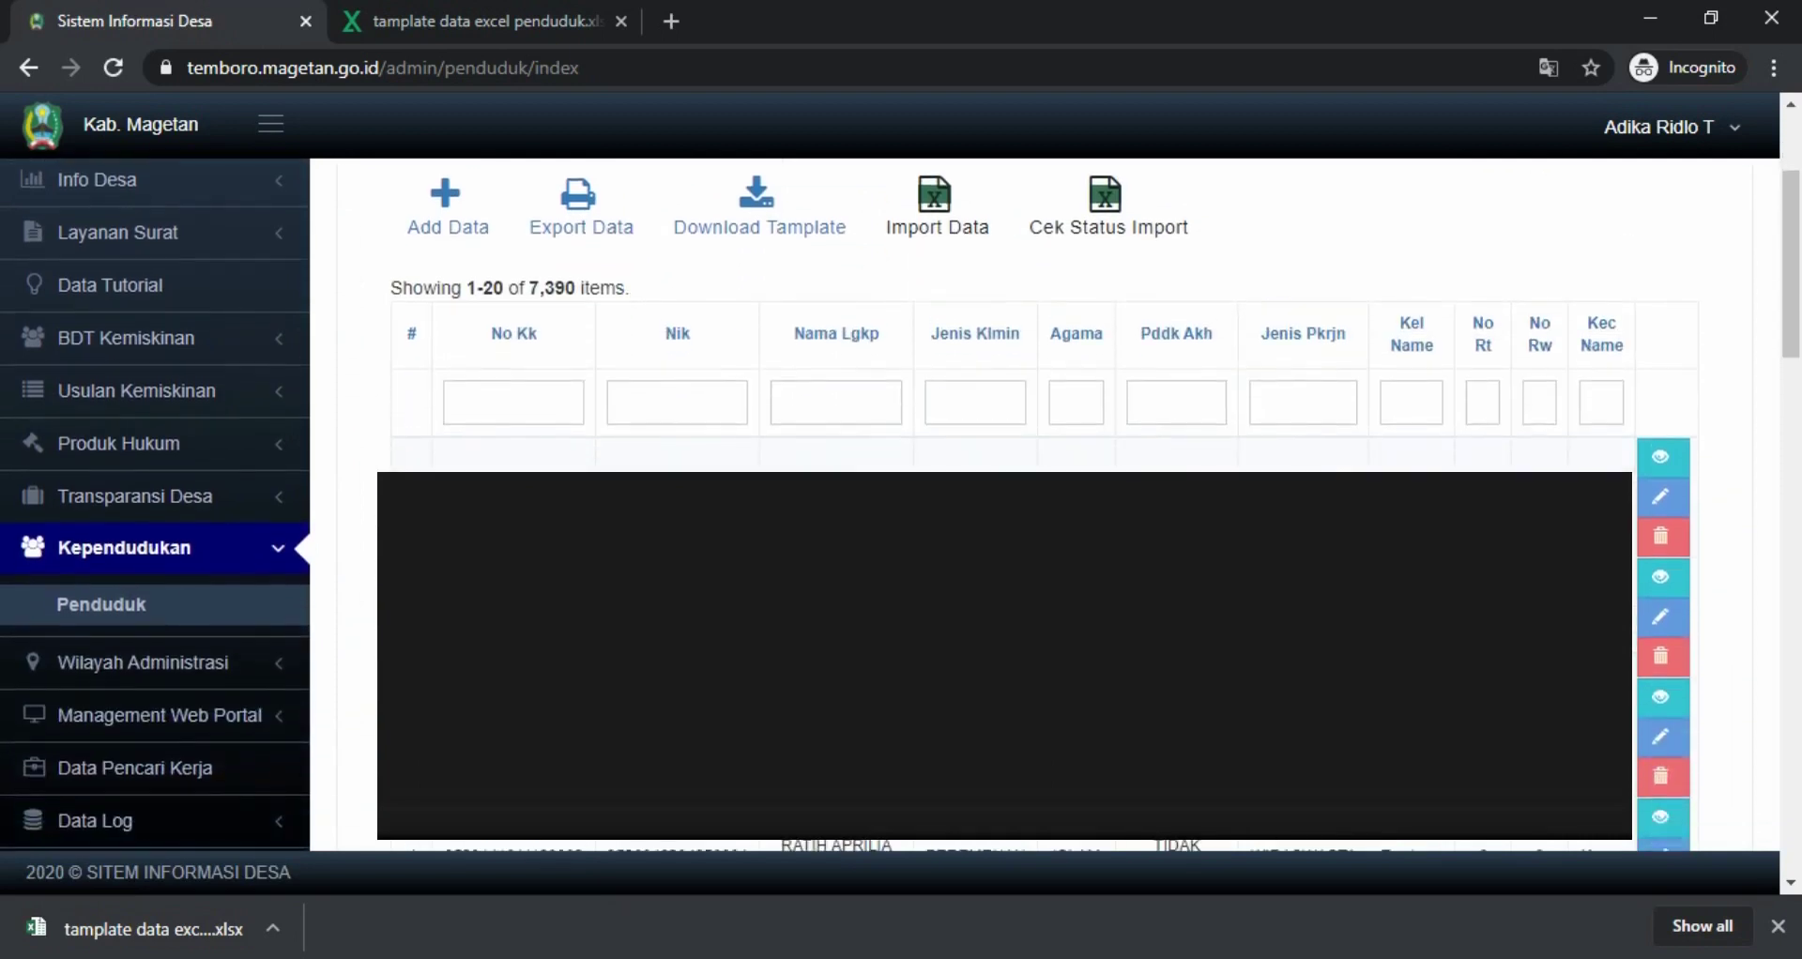
{"action": "scroll", "coordinate": [901, 506], "scroll_direction": "up", "scroll_amount": 2}
{"action": "scroll", "coordinate": [900, 507], "scroll_direction": "down", "scroll_amount": 1}
{"action": "scroll", "coordinate": [901, 507], "scroll_direction": "down", "scroll_amount": 1}
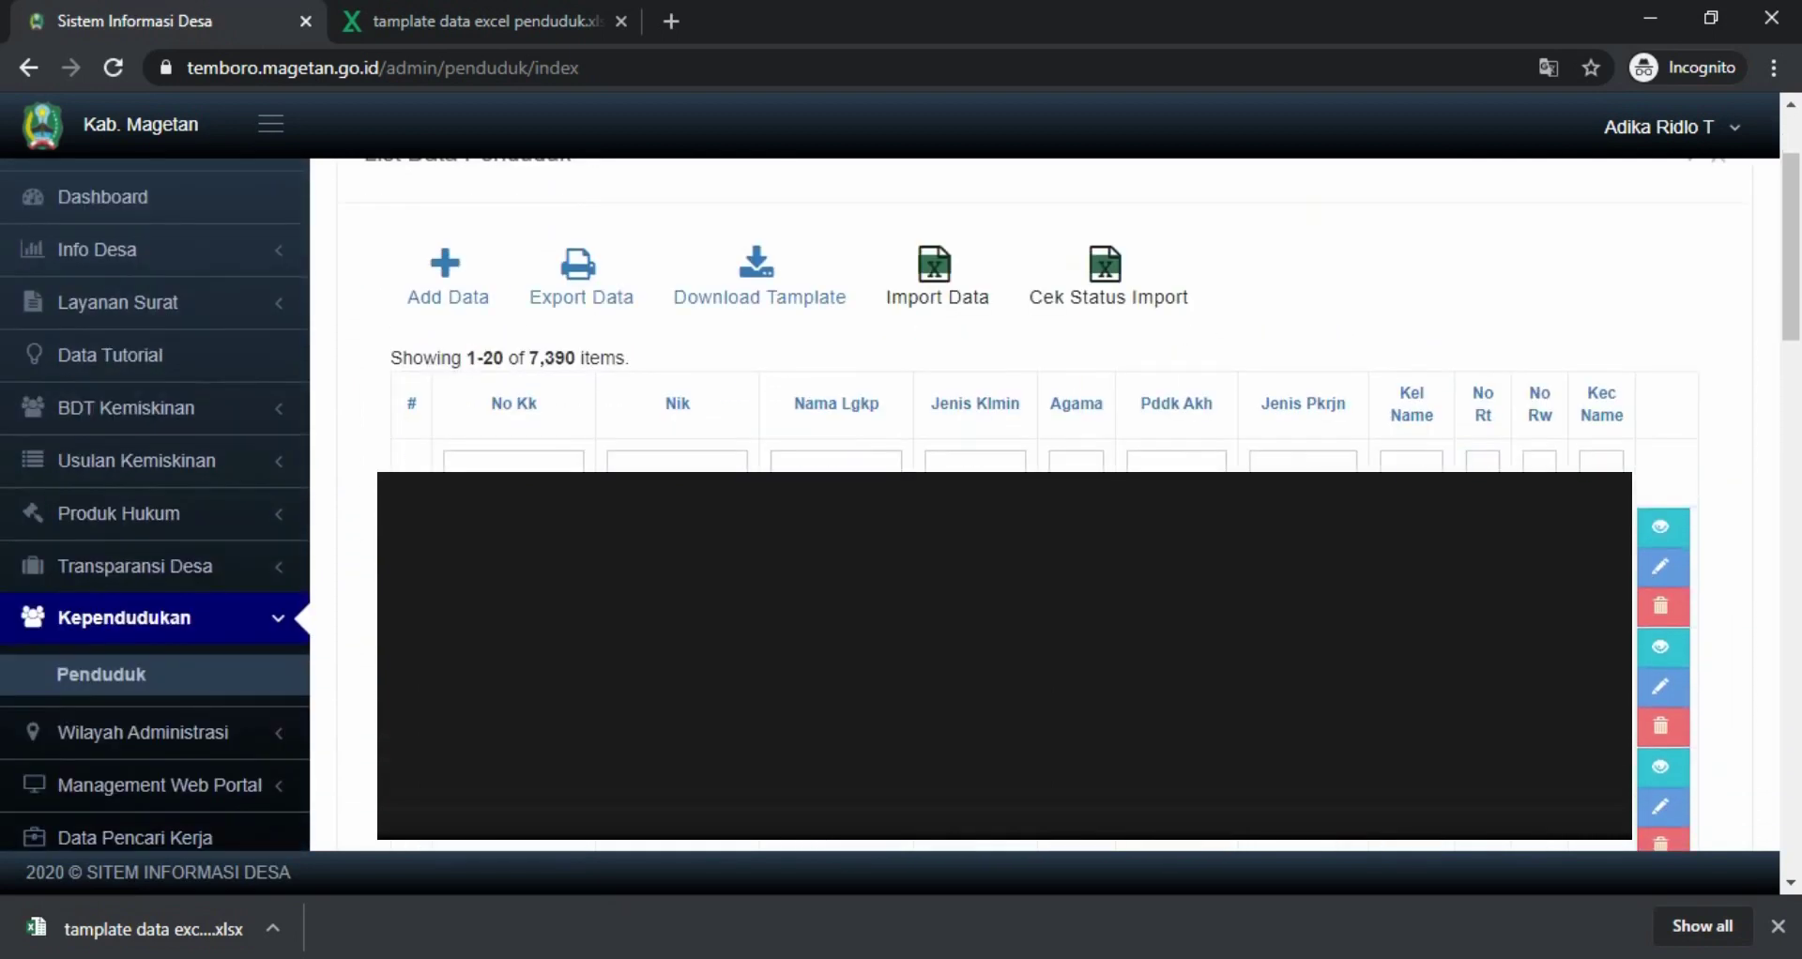
{"action": "scroll", "coordinate": [901, 507], "scroll_direction": "up", "scroll_amount": 2}
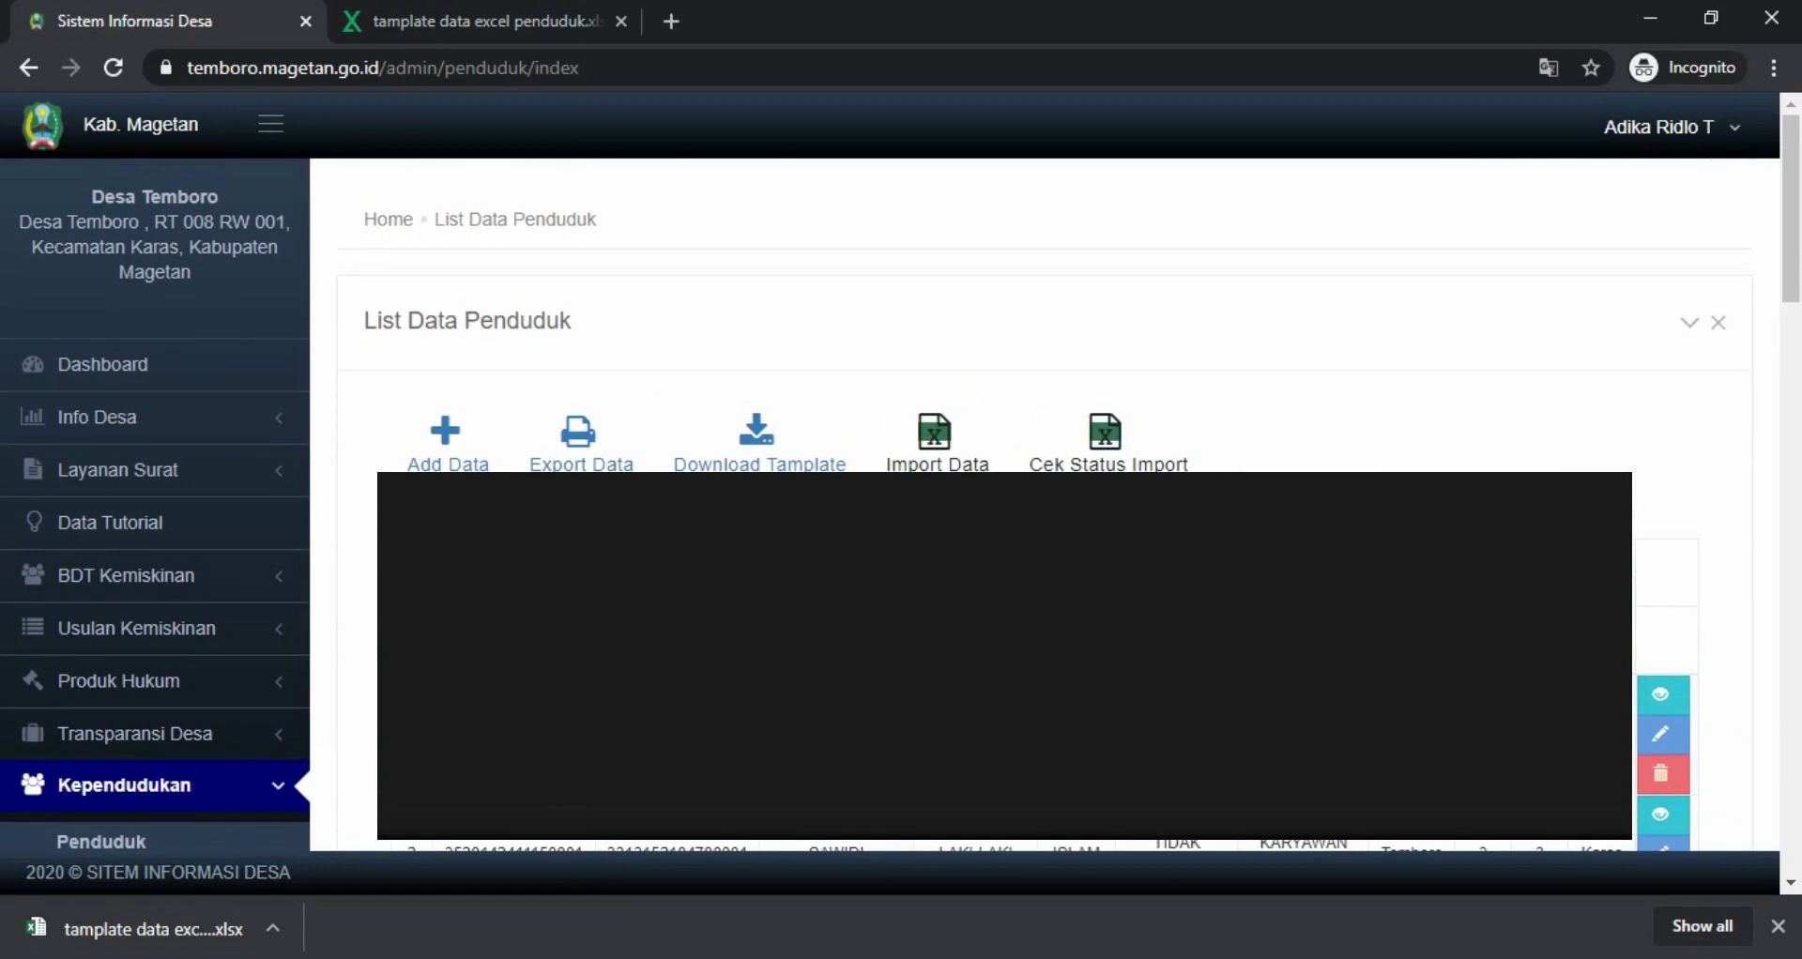